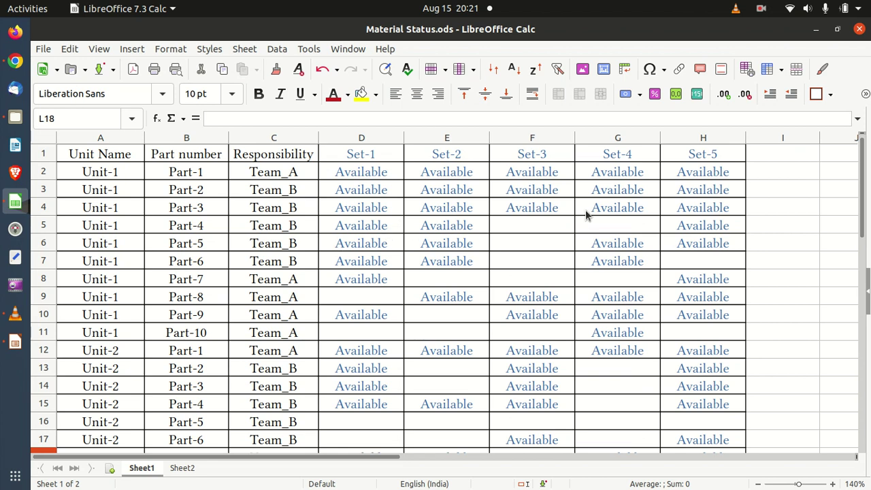
Review the unit, part, responsibility and set availability table on Sheet1 down to its final row
{"action": "scroll", "coordinate": [586, 216], "scroll_direction": "down", "scroll_amount": 6}
{"action": "scroll", "coordinate": [408, 361], "scroll_direction": "down", "scroll_amount": 2}
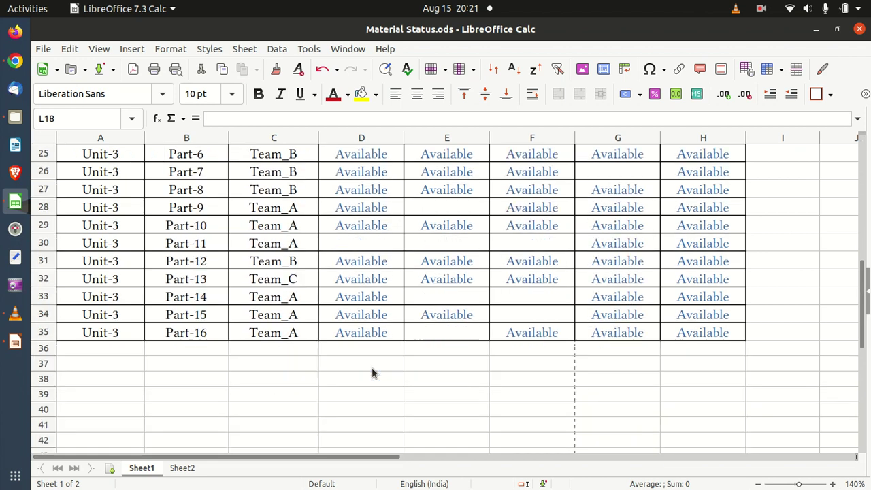
{"action": "scroll", "coordinate": [719, 337], "scroll_direction": "up", "scroll_amount": 8}
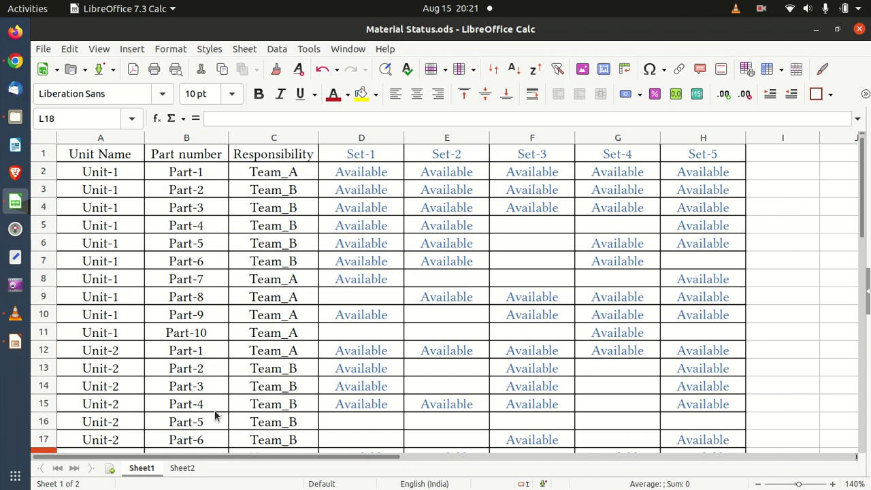
Enter the label "Responsible" in cell A1 of Sheet2 and widen column A
{"action": "left_click", "coordinate": [182, 470]}
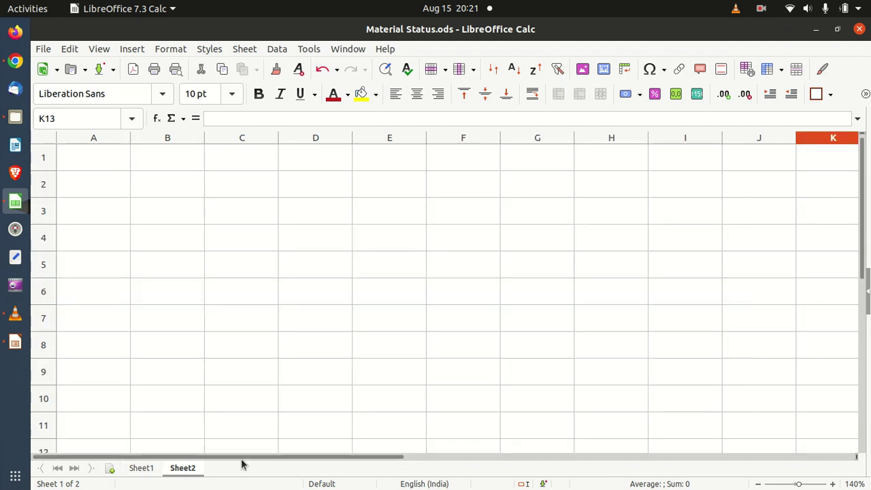
{"action": "left_click", "coordinate": [89, 163]}
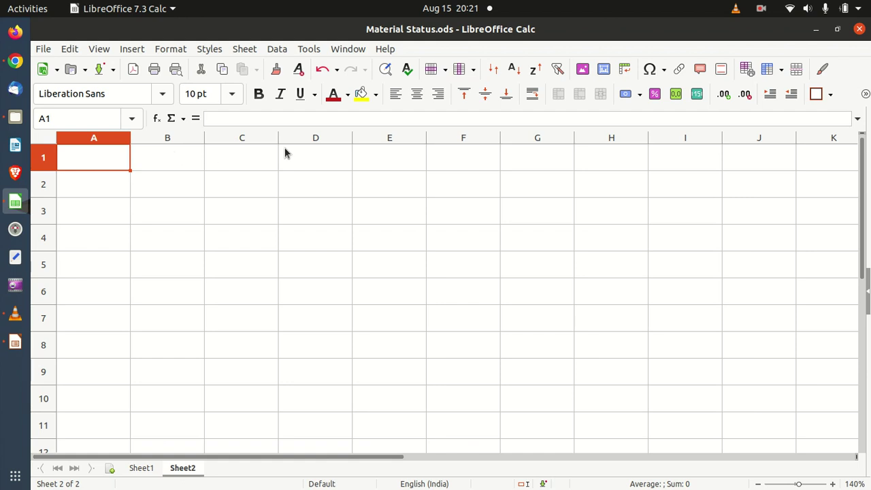
{"action": "left_click", "coordinate": [144, 470]}
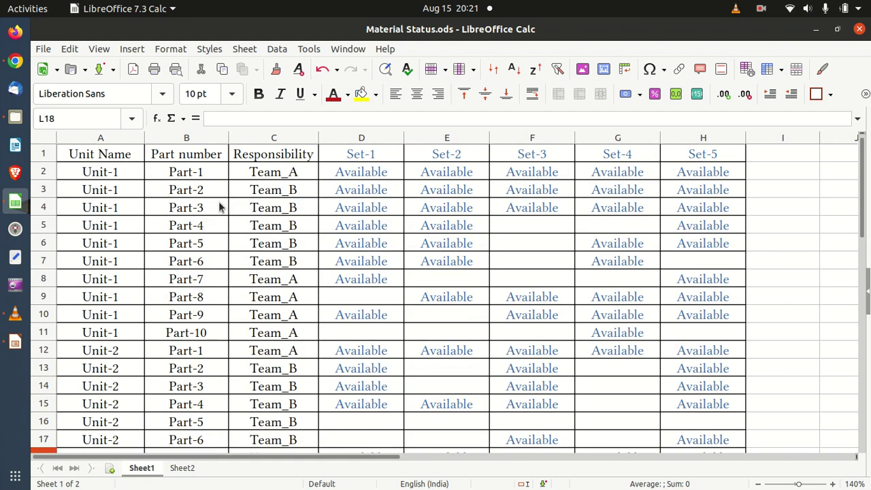
{"action": "left_click", "coordinate": [182, 470]}
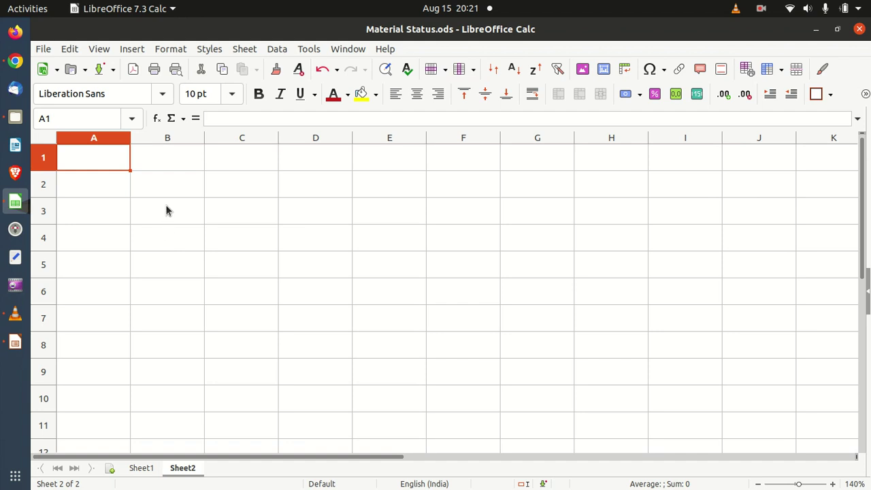
{"action": "type", "text": "Rs"}
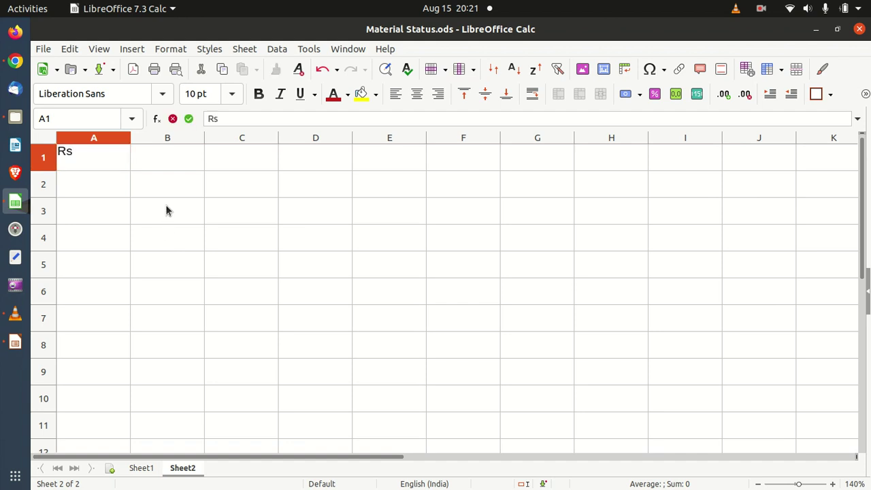
{"action": "key", "text": "BackSpace"}
{"action": "type", "text": "espons"}
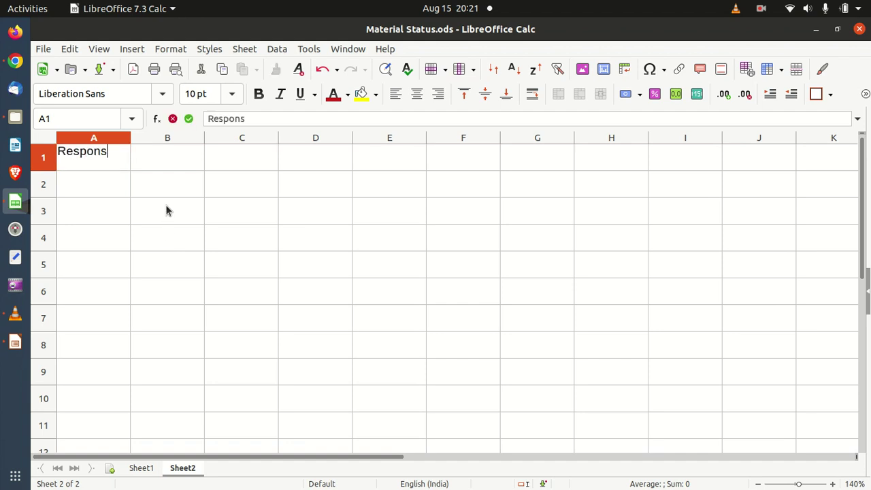
{"action": "type", "text": "ible"}
{"action": "key", "text": "Tab"}
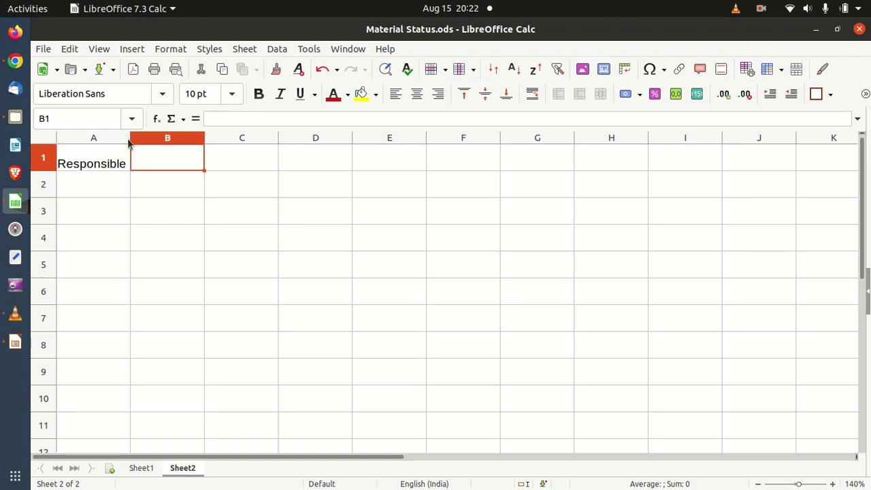
{"action": "left_click_drag", "start_coordinate": [128, 141], "coordinate": [175, 141]}
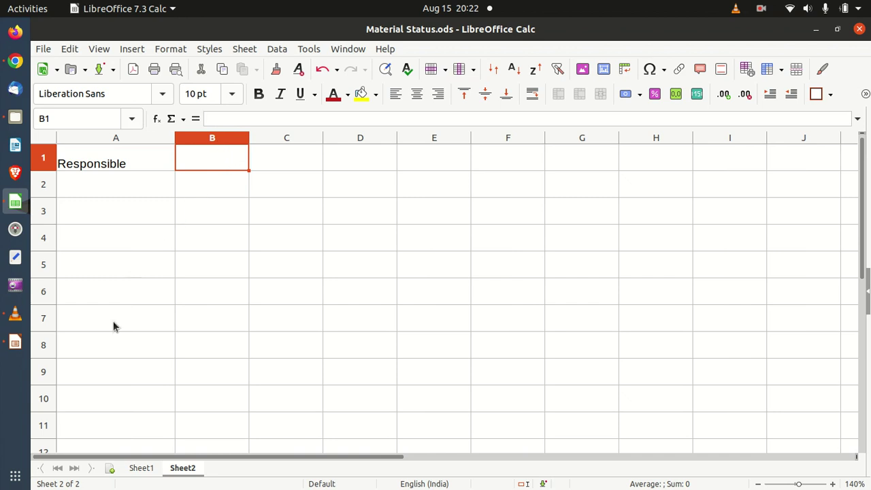
Restrict Sheet2 cell B1 with a validity list containing the entries Team_A, Team_B and Team_C, based on Sheet1's Responsibility column
{"action": "left_click", "coordinate": [134, 470]}
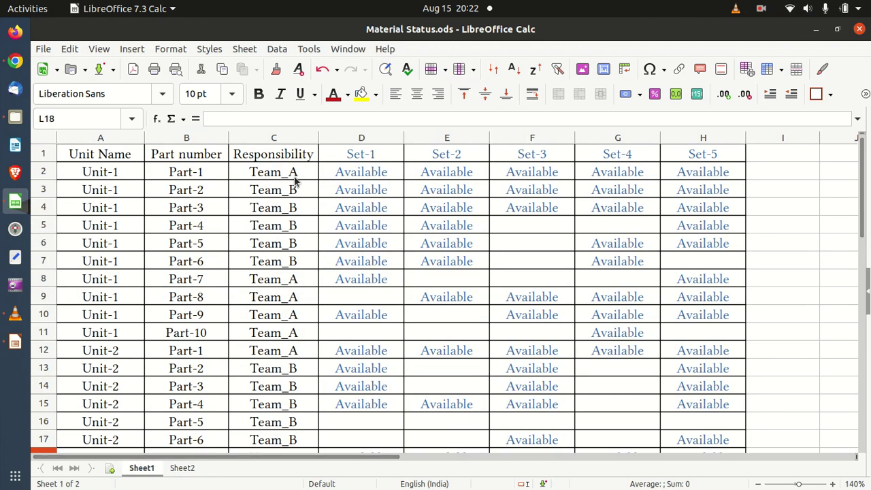
{"action": "scroll", "coordinate": [297, 334], "scroll_direction": "down", "scroll_amount": 4}
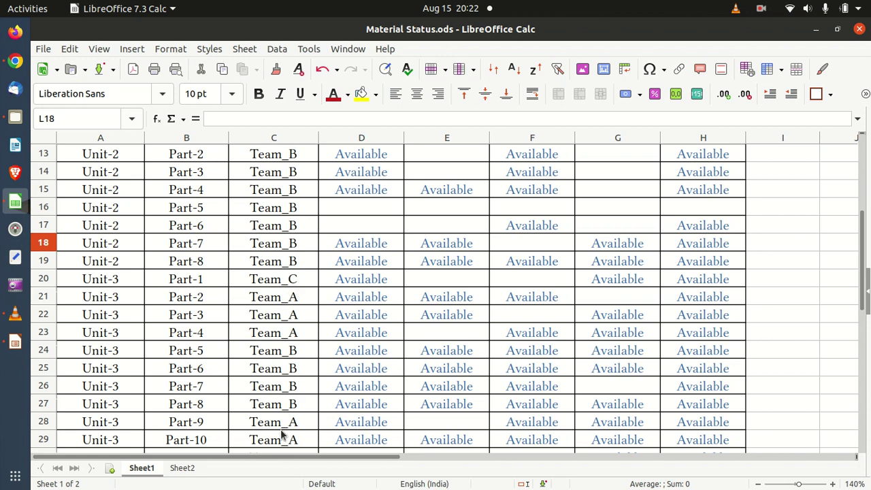
{"action": "left_click", "coordinate": [183, 469]}
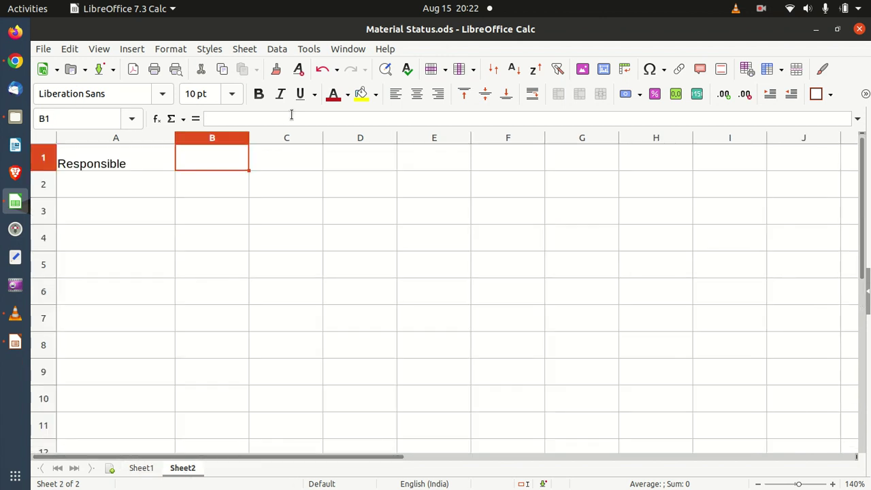
{"action": "left_click", "coordinate": [279, 51]}
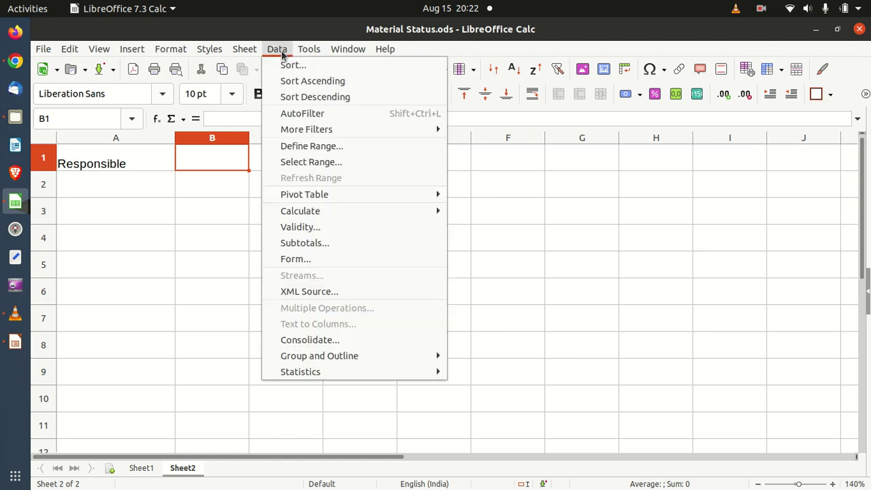
{"action": "left_click", "coordinate": [300, 227]}
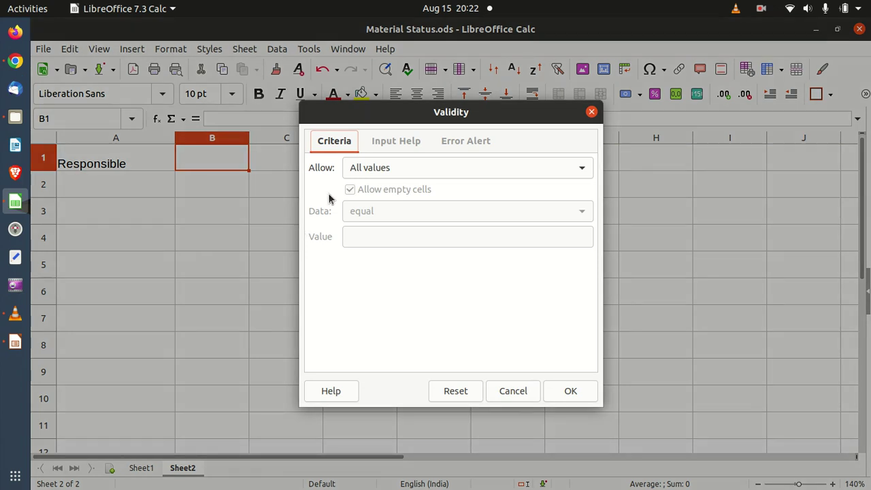
{"action": "left_click", "coordinate": [400, 167]}
{"action": "left_click", "coordinate": [388, 273]}
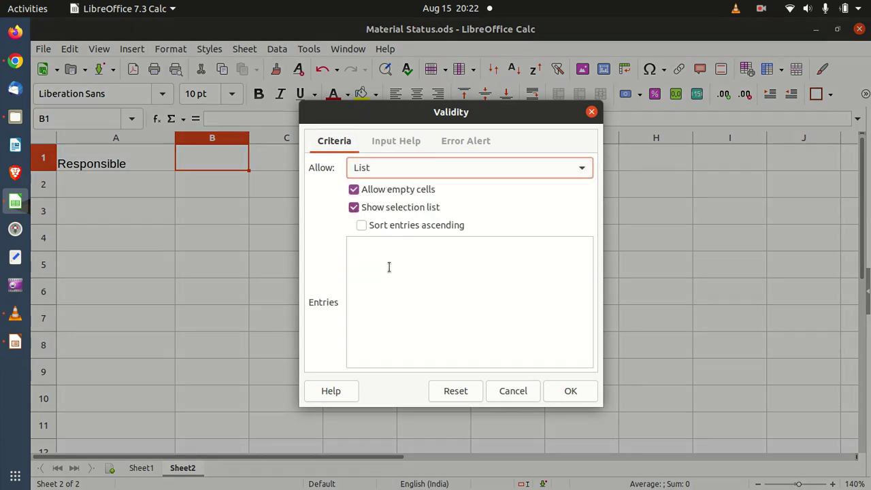
{"action": "type", "text": "Team_C"}
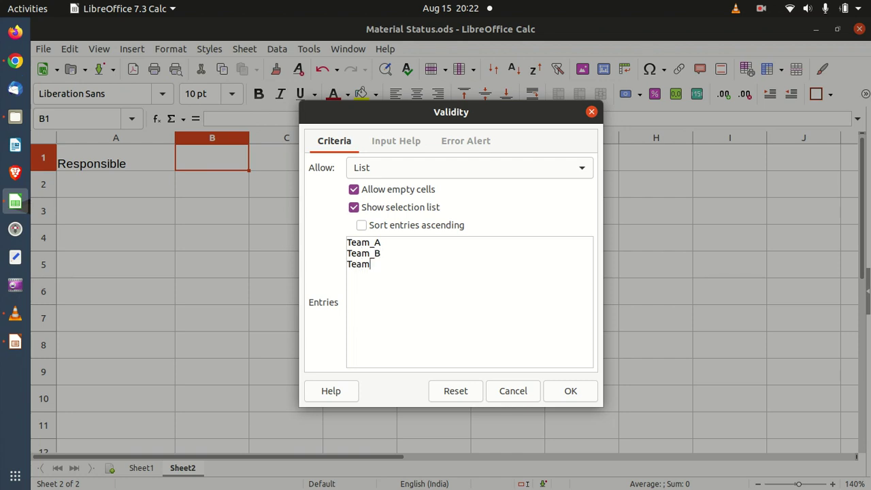
{"action": "left_click", "coordinate": [564, 391]}
{"action": "left_click", "coordinate": [282, 238]}
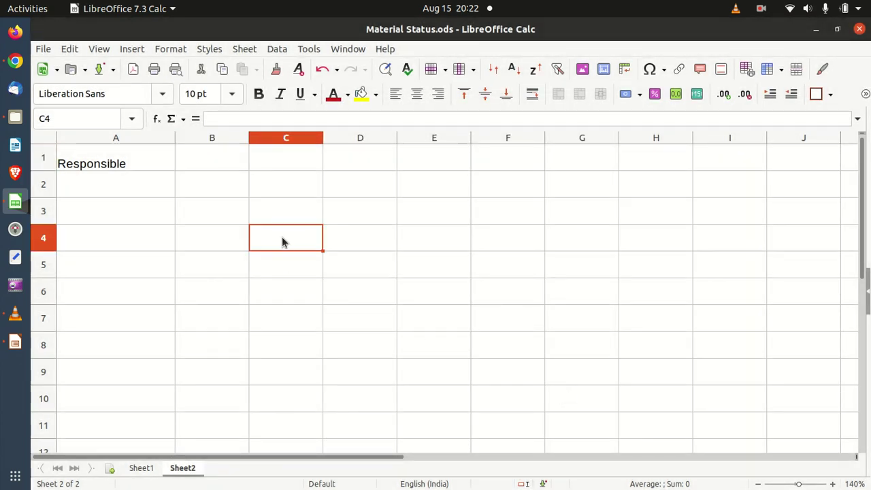
Try the B1 selection list by choosing Team_A and Team_B, and leave it set to Team_C
{"action": "left_click", "coordinate": [194, 160]}
{"action": "left_click", "coordinate": [254, 164]}
{"action": "left_click", "coordinate": [238, 180]}
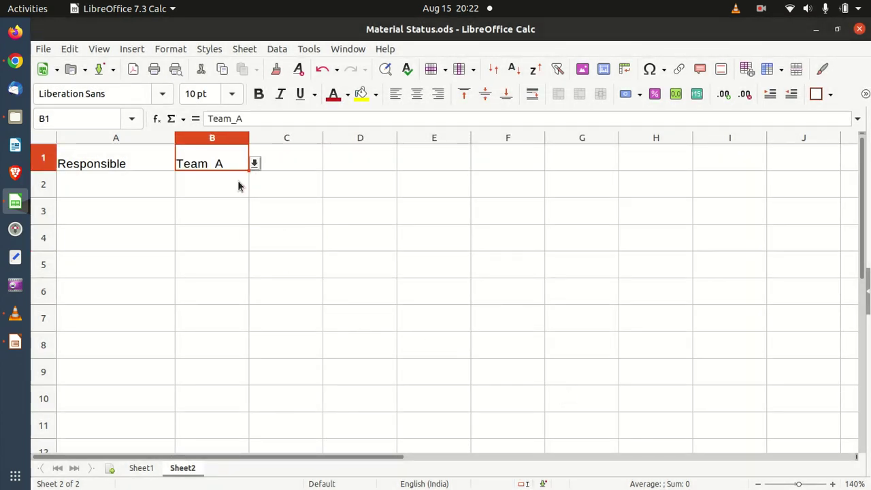
{"action": "left_click", "coordinate": [254, 163]}
{"action": "left_click", "coordinate": [218, 190]}
{"action": "left_click", "coordinate": [254, 163]}
{"action": "left_click", "coordinate": [231, 208]}
{"action": "left_click", "coordinate": [374, 263]}
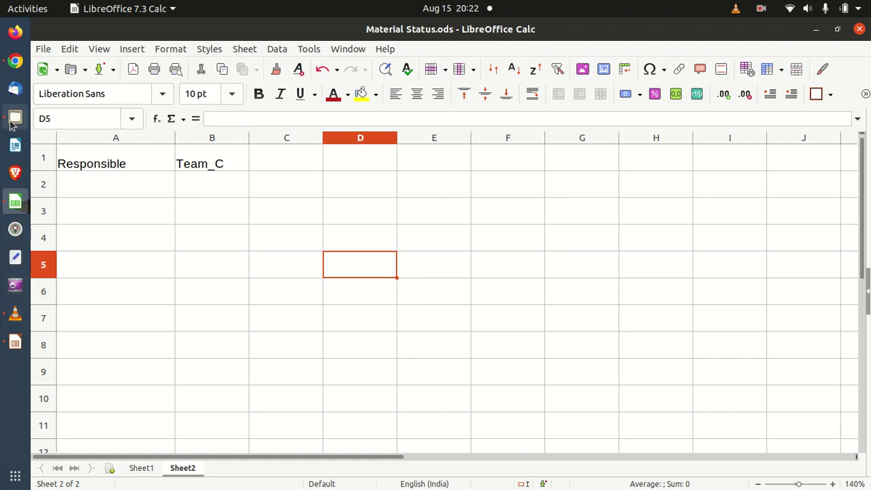
Check the Desired Summary Table slide in Impress, and enter the header "Unit Name" in cell A3 of Sheet2 in Calc
{"action": "left_click", "coordinate": [16, 342]}
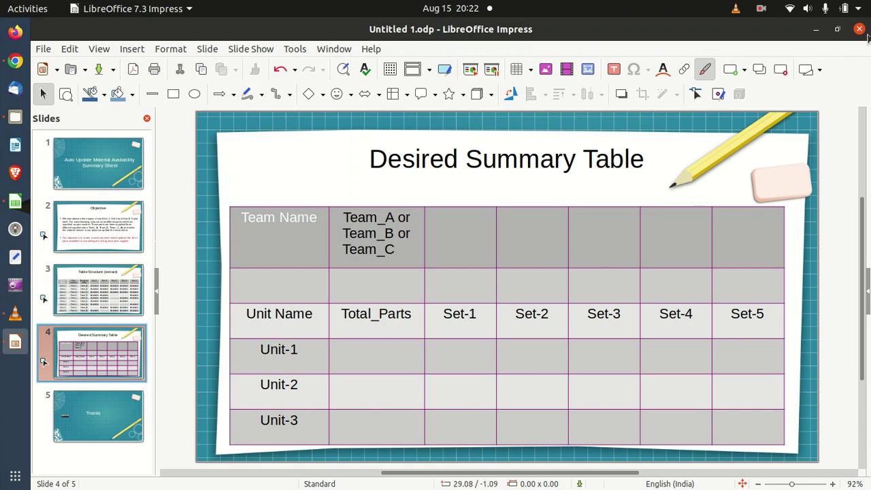
{"action": "left_click", "coordinate": [815, 32]}
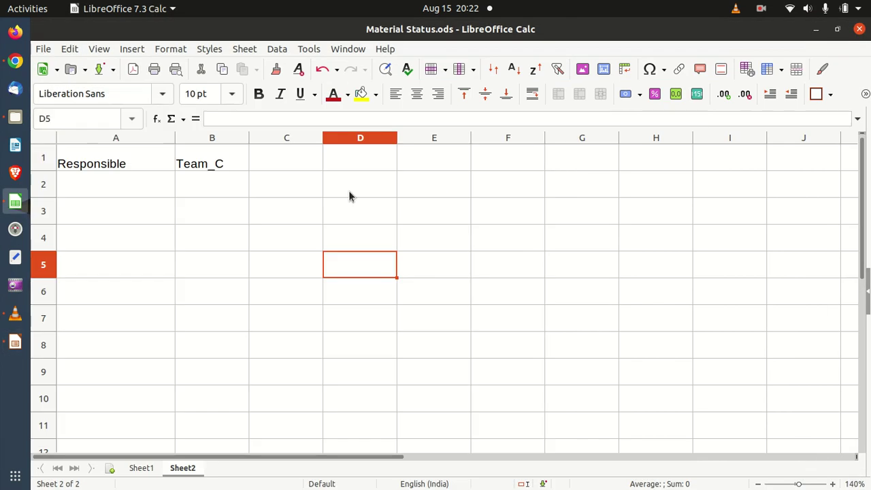
{"action": "left_click", "coordinate": [122, 214]}
{"action": "type", "text": "Un"}
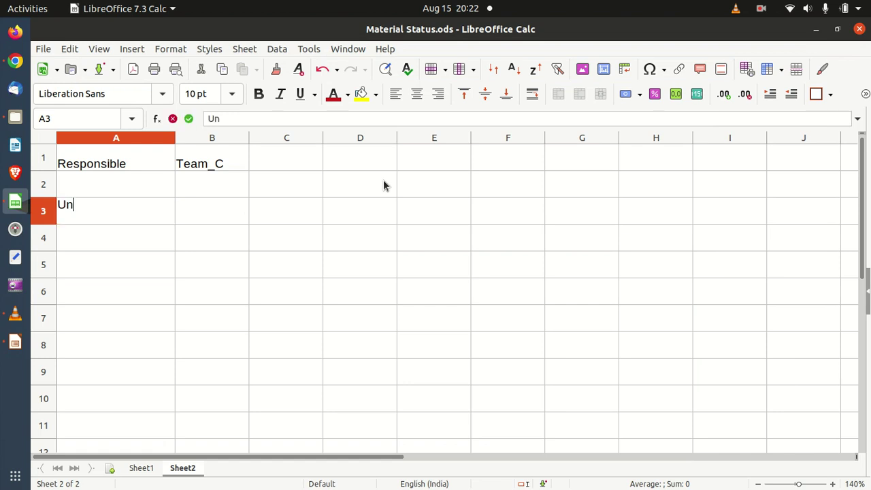
{"action": "type", "text": "it Name"}
Add an AutoFilter to header row A1:H1 of Sheet1 and check the distinct units in the Unit Name column
{"action": "left_click", "coordinate": [133, 469]}
{"action": "scroll", "coordinate": [139, 272], "scroll_direction": "up", "scroll_amount": 4}
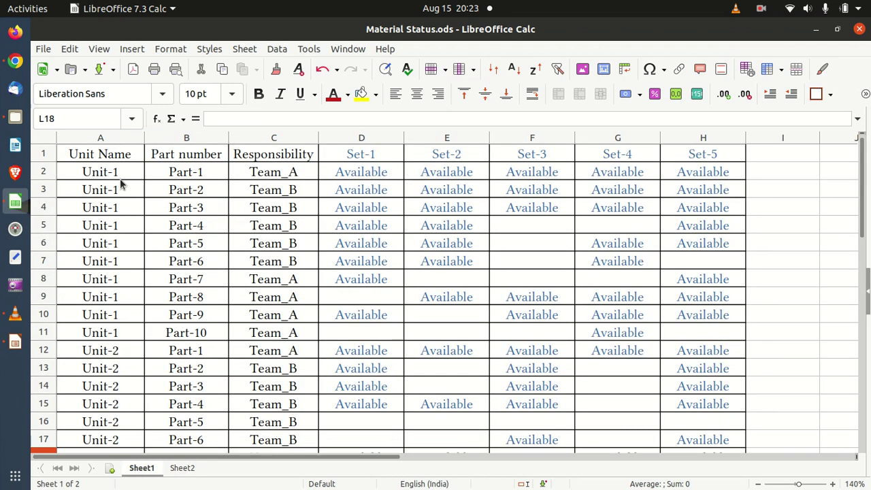
{"action": "left_click_drag", "start_coordinate": [113, 164], "coordinate": [691, 155]}
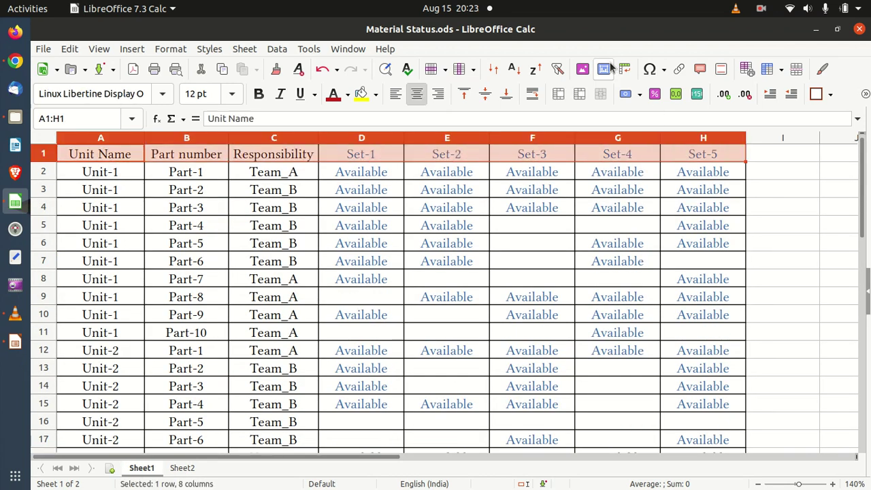
{"action": "left_click", "coordinate": [557, 69]}
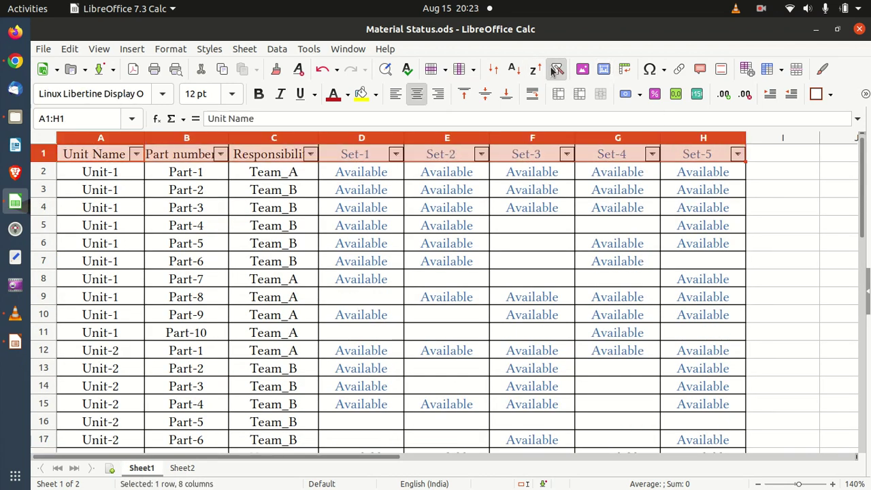
{"action": "left_click", "coordinate": [137, 154]}
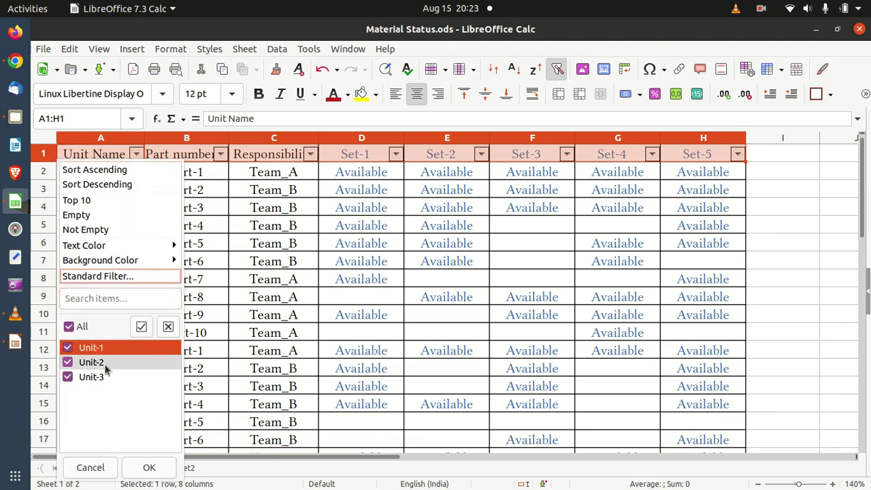
{"action": "left_click", "coordinate": [188, 468]}
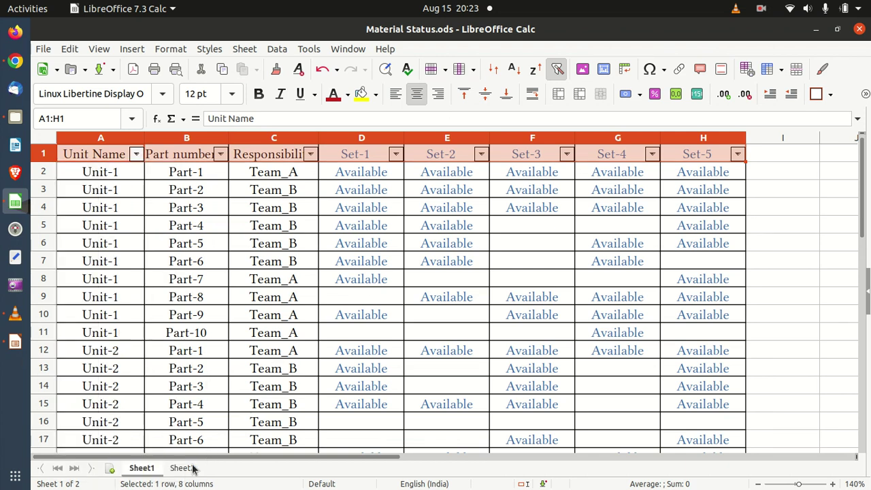
List Unit-1, Unit-2 and Unit-3 in cells A4 to A6 of Sheet2, below the Unit Name header
{"action": "left_click", "coordinate": [188, 467]}
{"action": "left_click", "coordinate": [97, 237]}
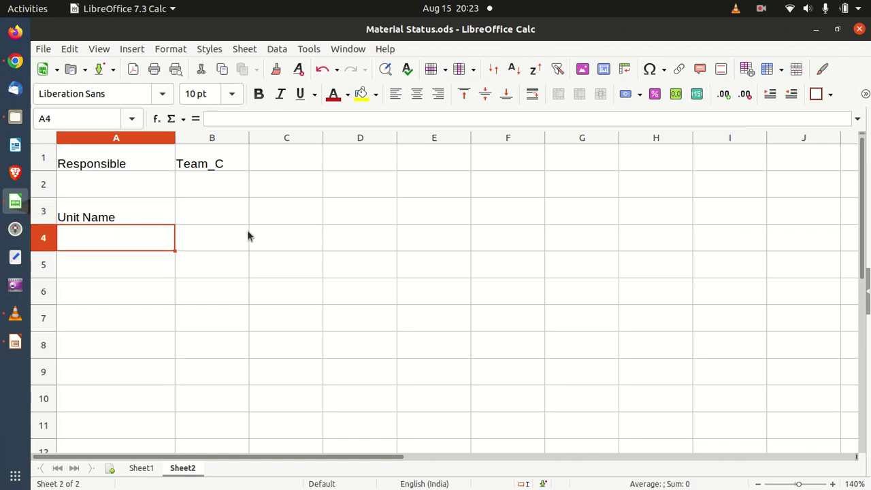
{"action": "type", "text": "Unit-1"}
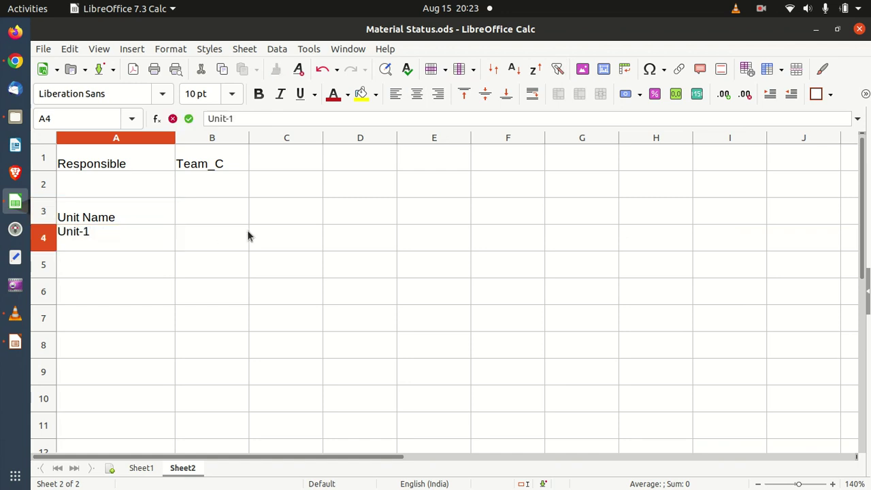
{"action": "key", "text": "Return"}
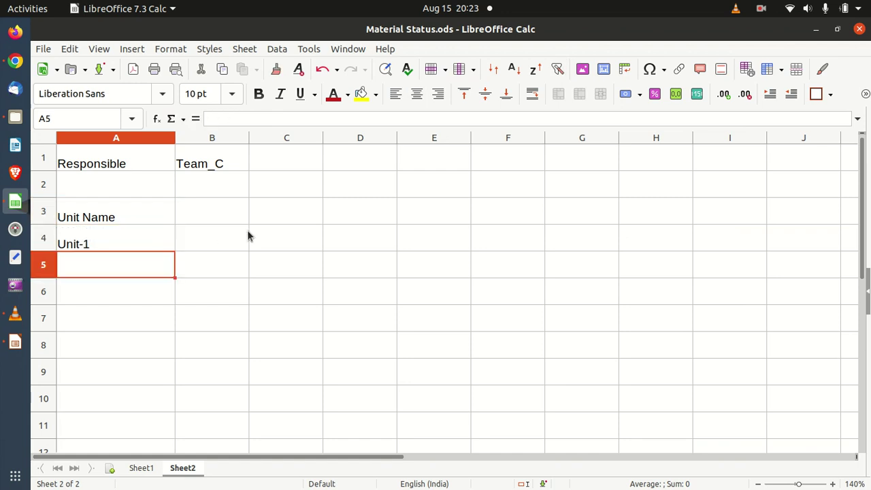
{"action": "type", "text": "Unit-2"}
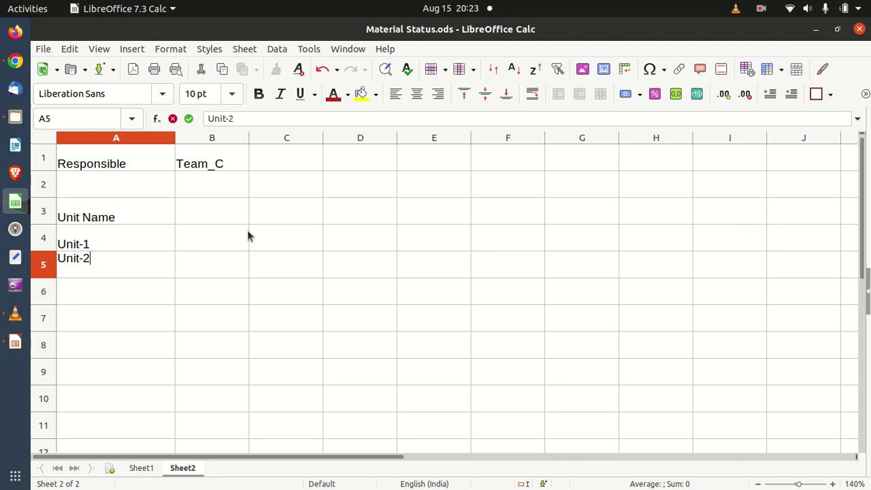
{"action": "key", "text": "Return"}
{"action": "type", "text": "Uni"}
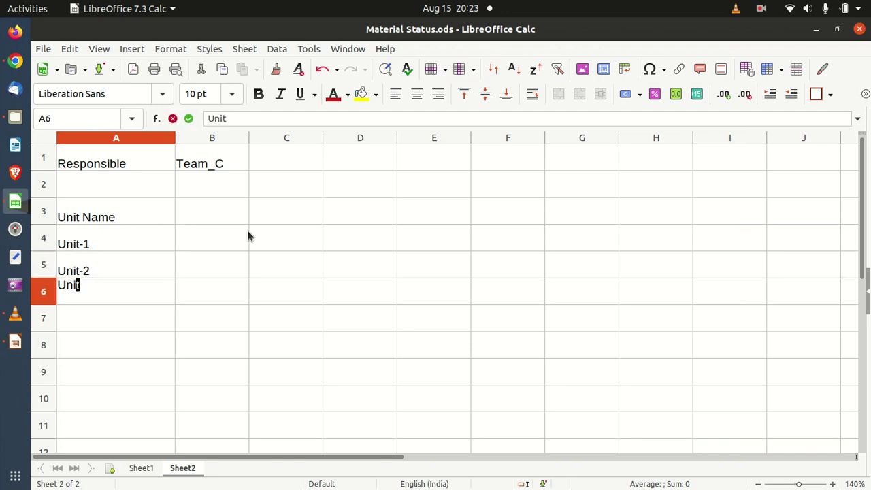
{"action": "type", "text": "t-3"}
{"action": "key", "text": "Return"}
Set the font of all cells in Sheet2 to Liberation Serif
{"action": "left_click", "coordinate": [44, 137]}
{"action": "left_click", "coordinate": [161, 96]}
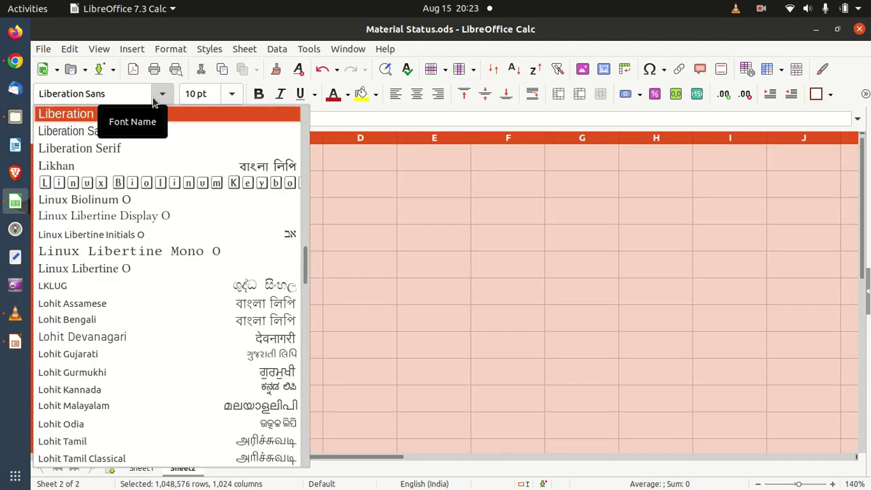
{"action": "left_click", "coordinate": [151, 143]}
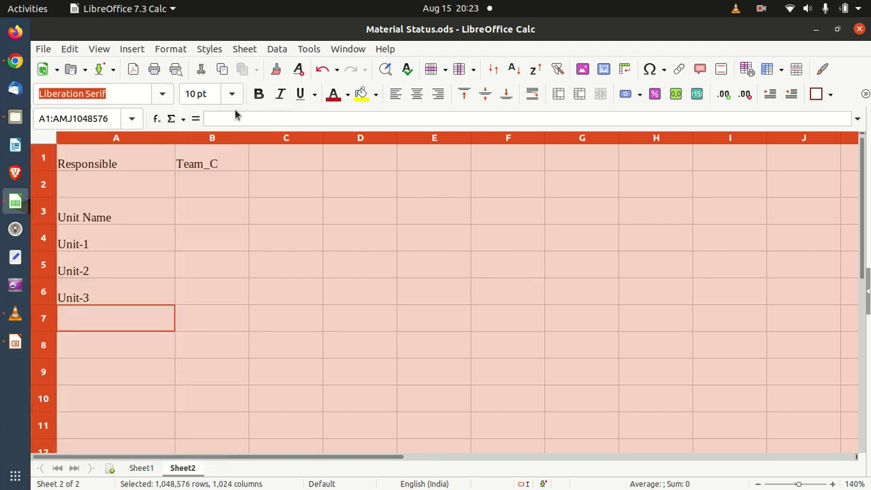
Set the font colour of all Sheet2 cells to blue and centre their contents horizontally and vertically
{"action": "left_click", "coordinate": [347, 96]}
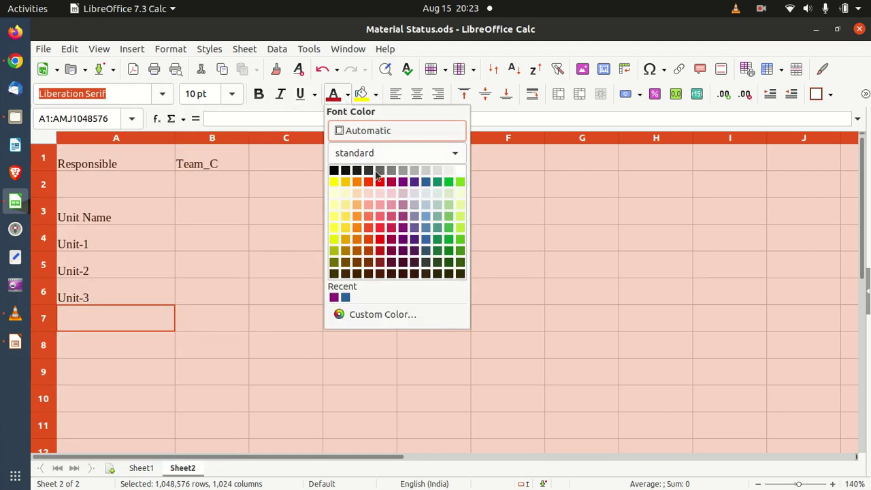
{"action": "left_click", "coordinate": [346, 297]}
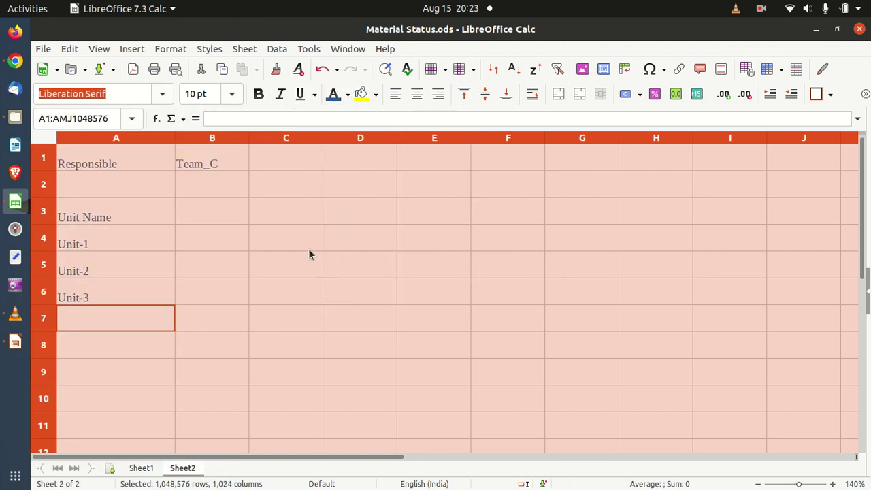
{"action": "left_click", "coordinate": [417, 94]}
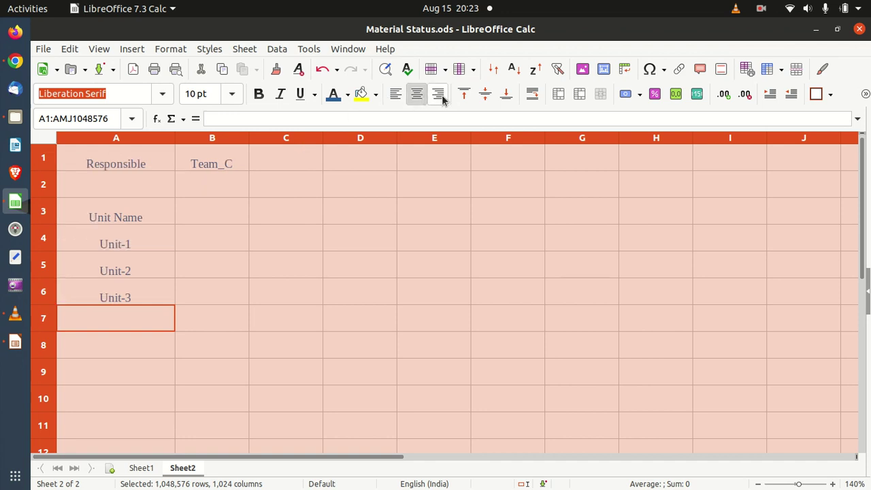
{"action": "left_click", "coordinate": [486, 94]}
{"action": "left_click", "coordinate": [308, 255]}
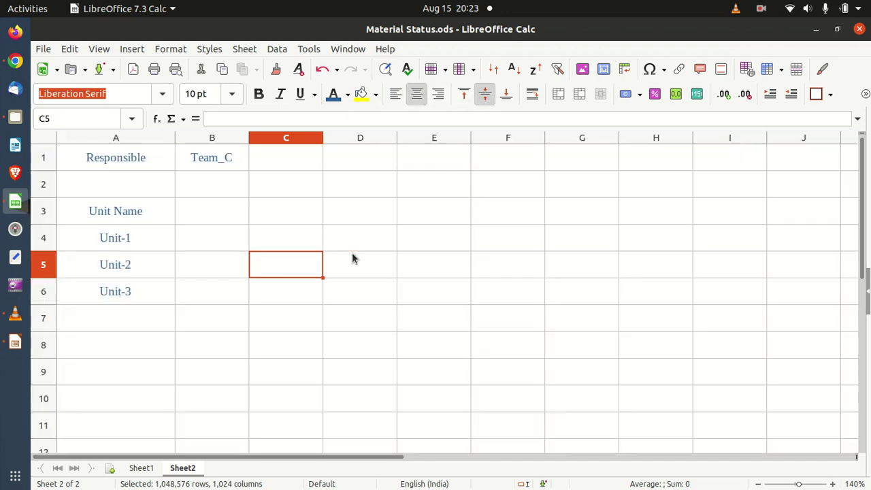
Save the workbook, check the Desired Summary Table slide in Impress, and enter the header "Total Parts" in cell B3 of Sheet2 in Calc
{"action": "left_click", "coordinate": [184, 219]}
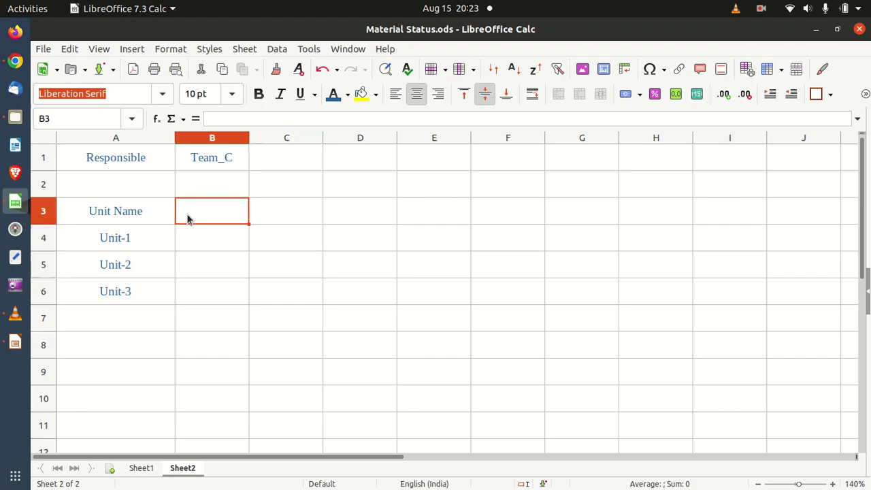
{"action": "key", "text": "ctrl+s"}
{"action": "left_click", "coordinate": [15, 343]}
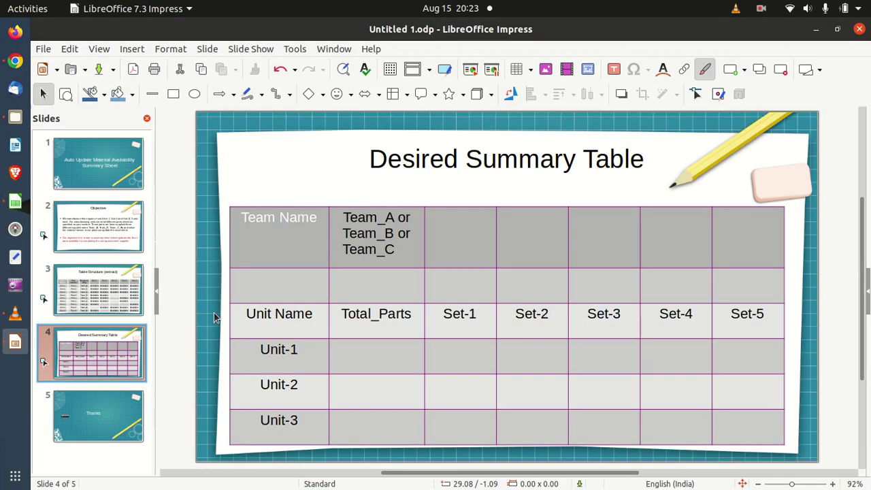
{"action": "left_click", "coordinate": [816, 29]}
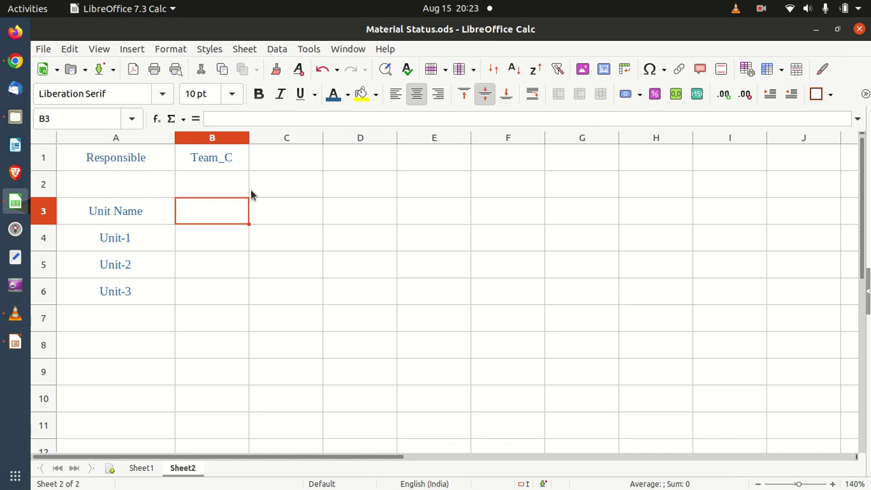
{"action": "type", "text": "Tot"}
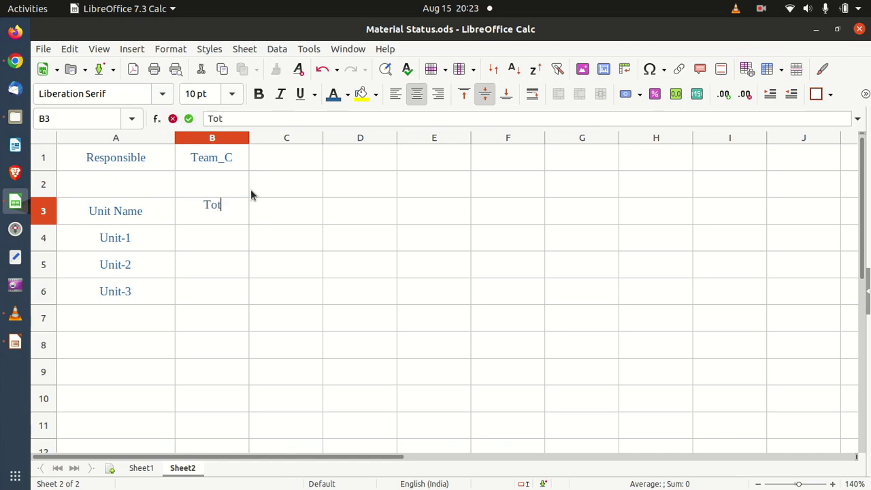
{"action": "type", "text": "al Part"}
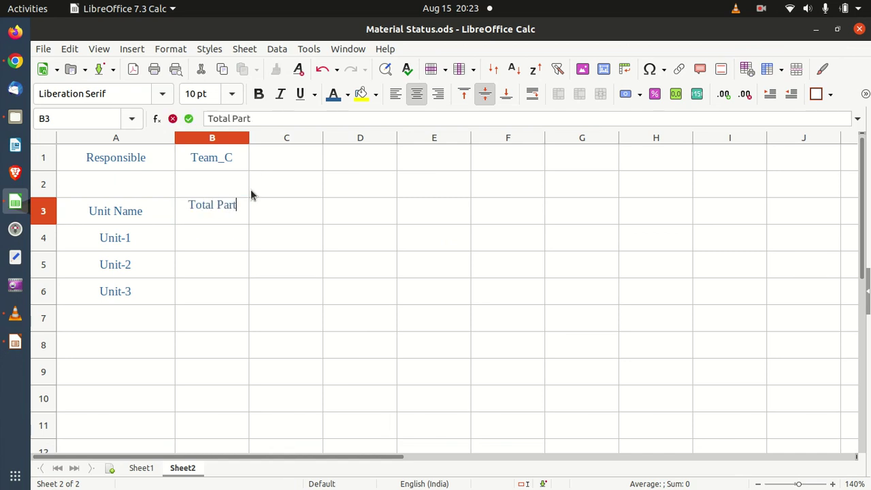
{"action": "type", "text": "s"}
{"action": "key", "text": "Tab"}
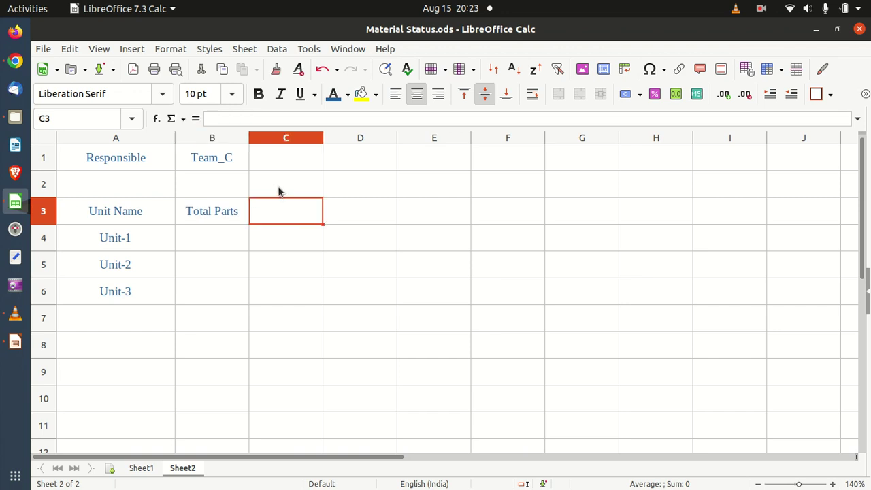
Check the set headers on the Impress slide, and in Calc link Sheet2's C3 to Sheet1's D1 header and fill the reference across to G3
{"action": "left_click", "coordinate": [15, 342]}
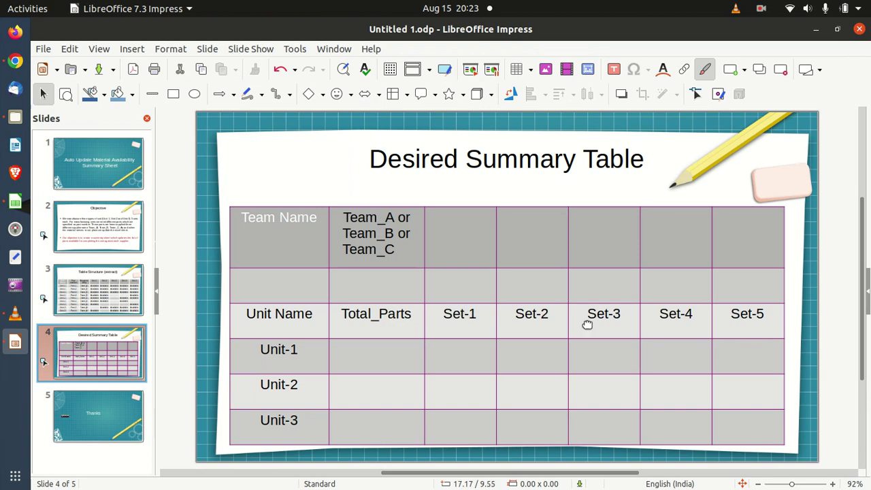
{"action": "left_click", "coordinate": [15, 202]}
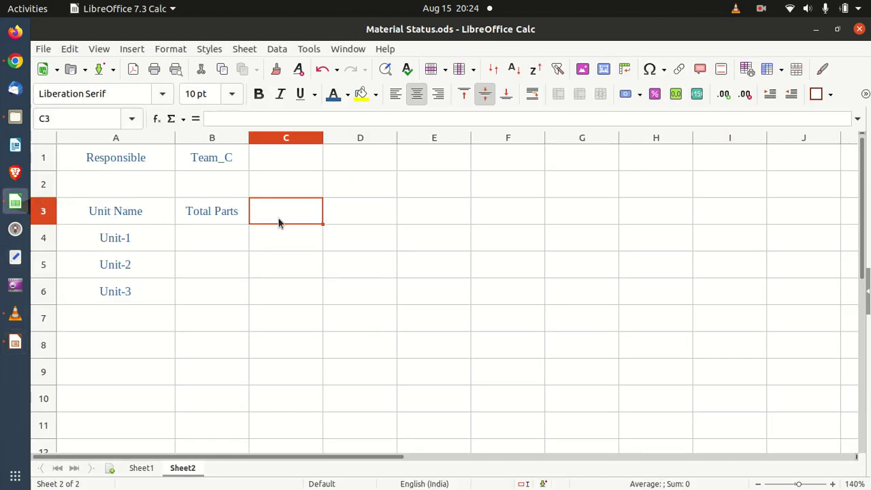
{"action": "type", "text": "="}
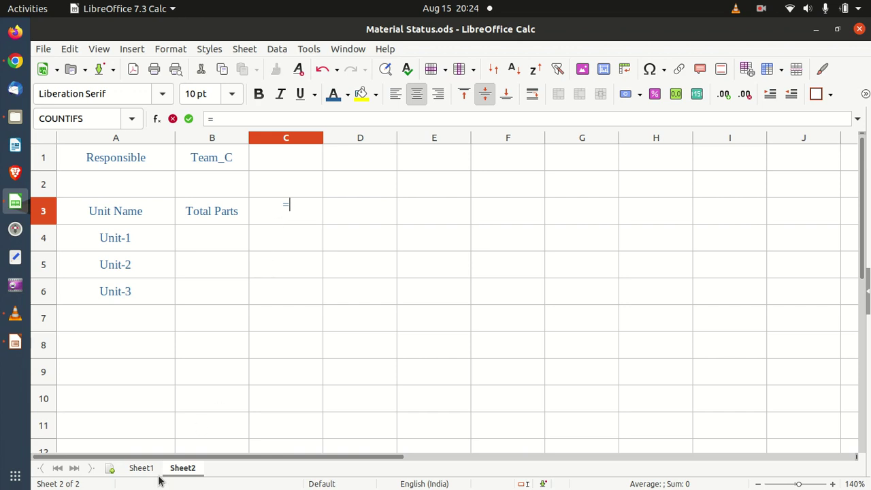
{"action": "left_click", "coordinate": [151, 474]}
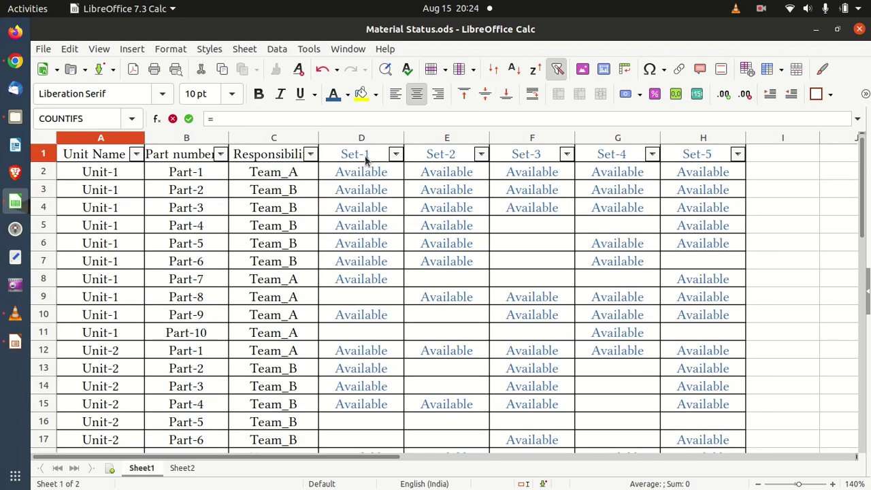
{"action": "left_click", "coordinate": [366, 159]}
{"action": "key", "text": "Return"}
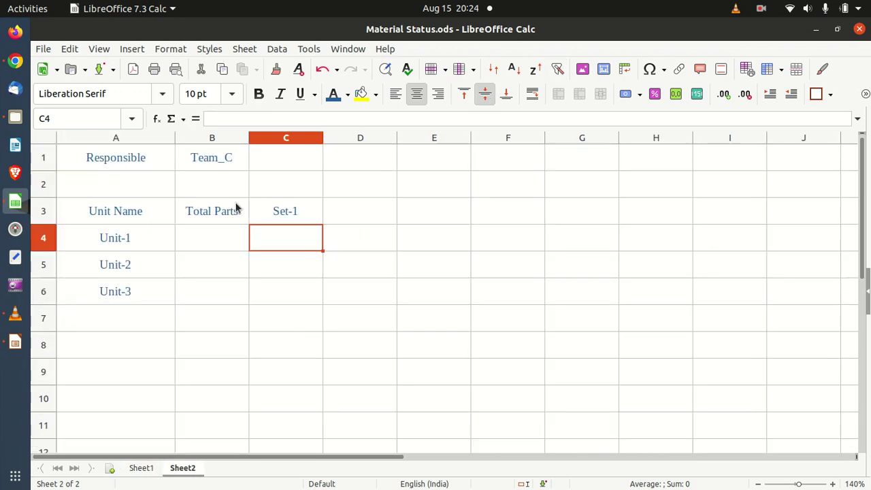
{"action": "left_click", "coordinate": [274, 209]}
{"action": "left_click_drag", "start_coordinate": [324, 223], "coordinate": [591, 228]}
{"action": "left_click", "coordinate": [441, 274]}
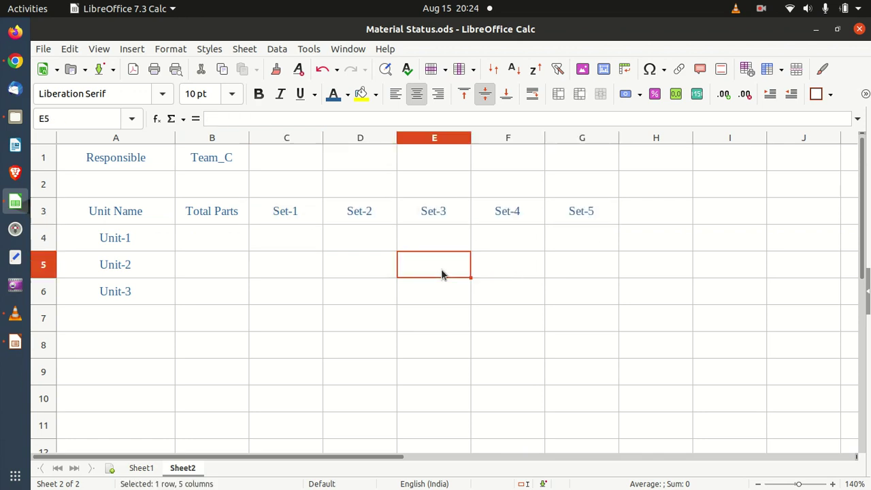
Apply borders to all outer edges and inner lines of the summary table range A3:G6
{"action": "left_click_drag", "start_coordinate": [111, 219], "coordinate": [593, 297]}
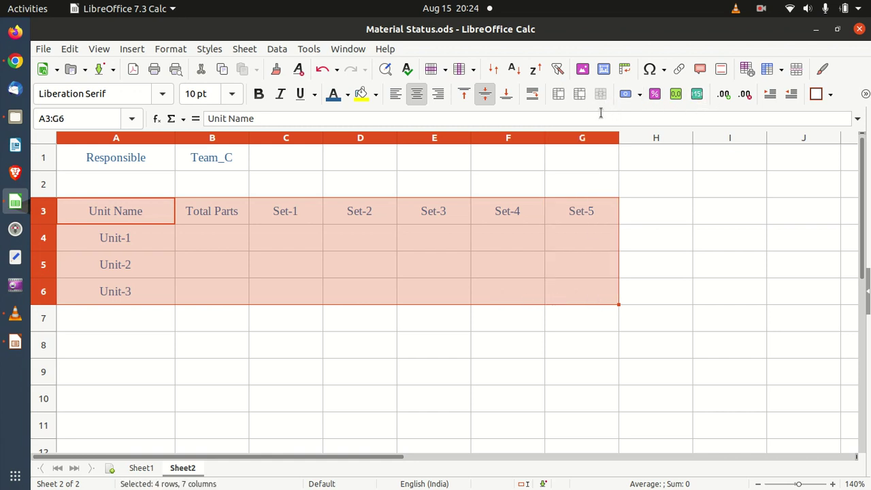
{"action": "left_click", "coordinate": [827, 93]}
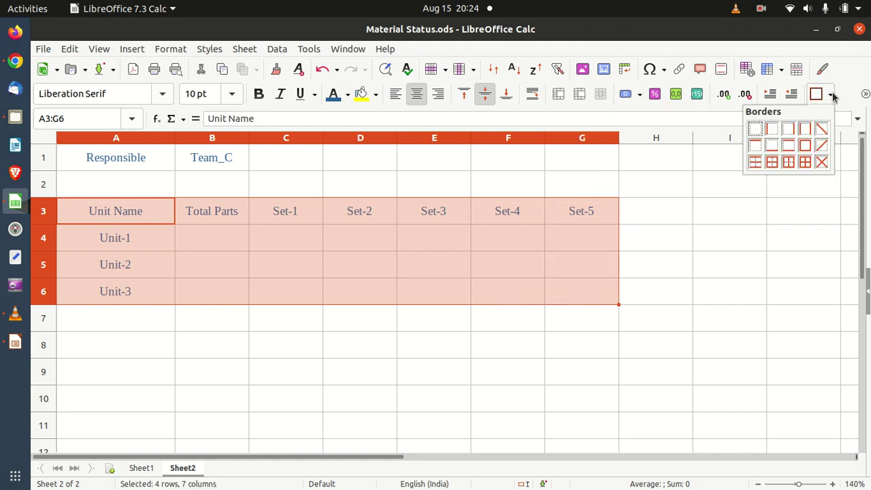
{"action": "left_click", "coordinate": [809, 164]}
{"action": "left_click", "coordinate": [753, 249]}
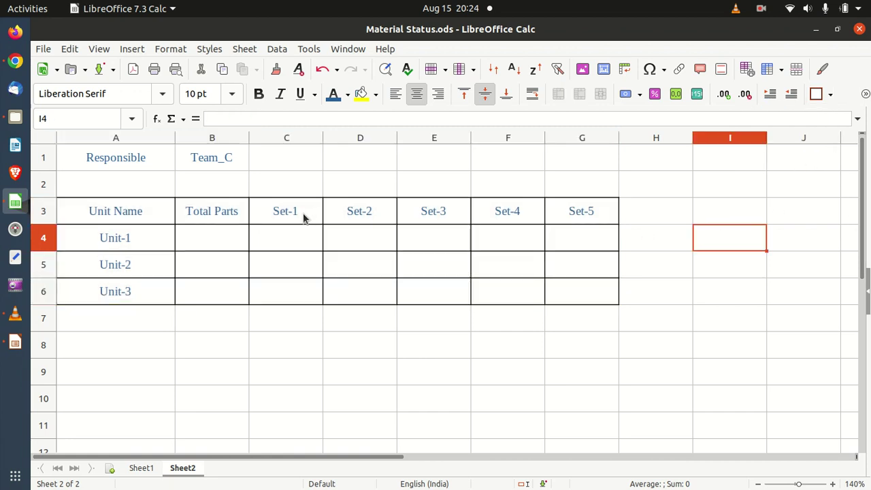
Start a COUNTIFS formula in cell B4 of Sheet2 with the absolute range Sheet1.$A$1:$A$35 as its first range
{"action": "left_click", "coordinate": [230, 247]}
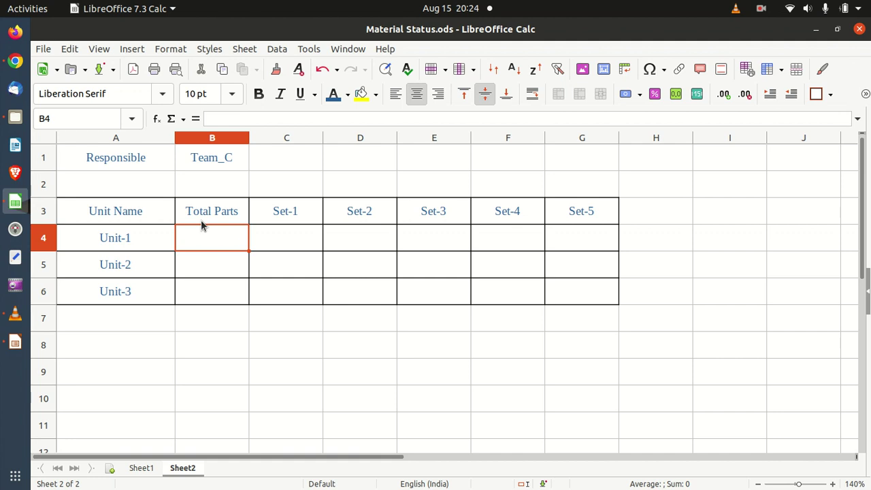
{"action": "type", "text": "="}
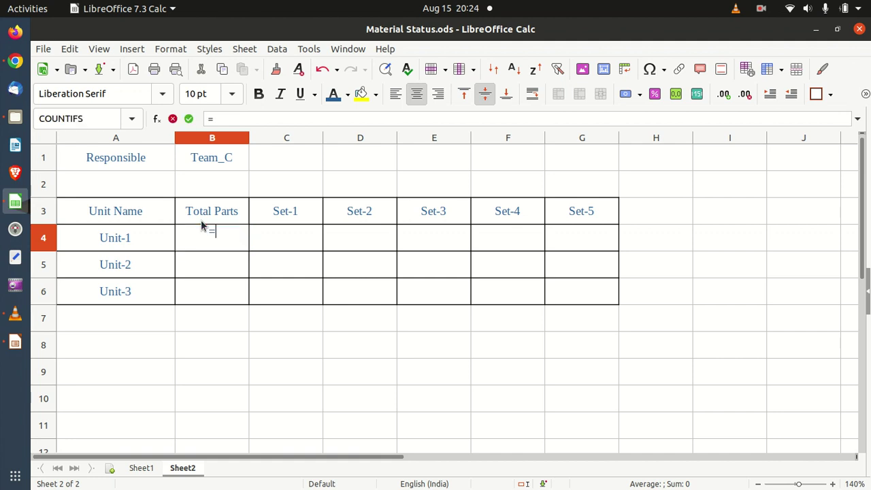
{"action": "type", "text": "coun"}
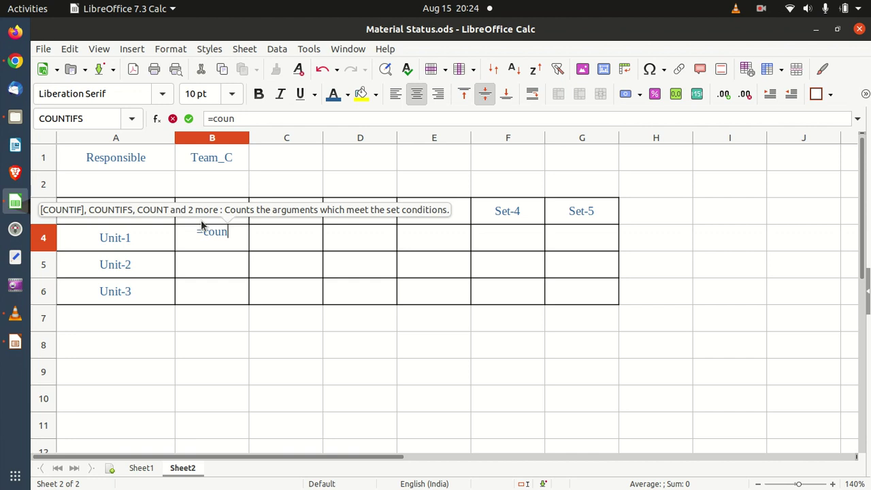
{"action": "type", "text": "tifs"}
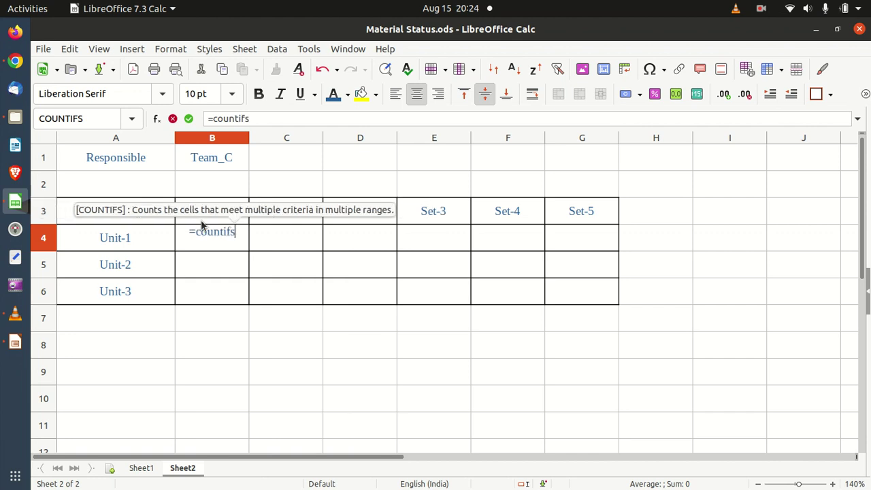
{"action": "type", "text": "("}
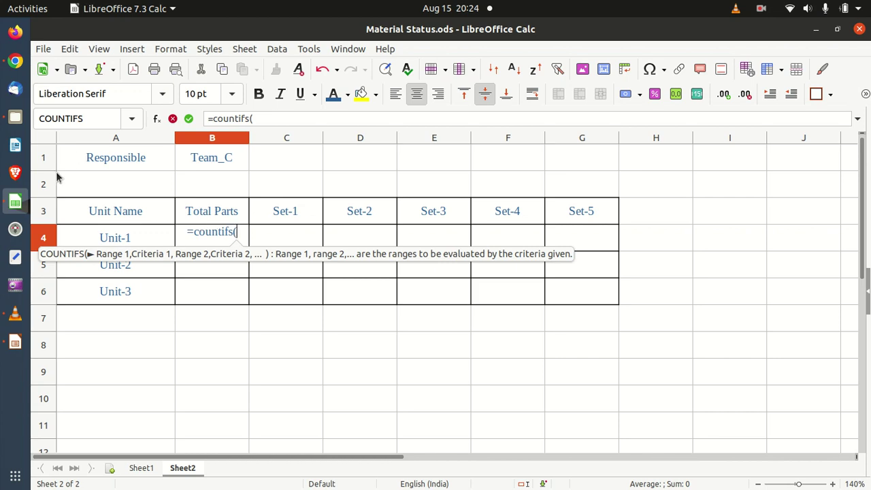
{"action": "left_click", "coordinate": [140, 468]}
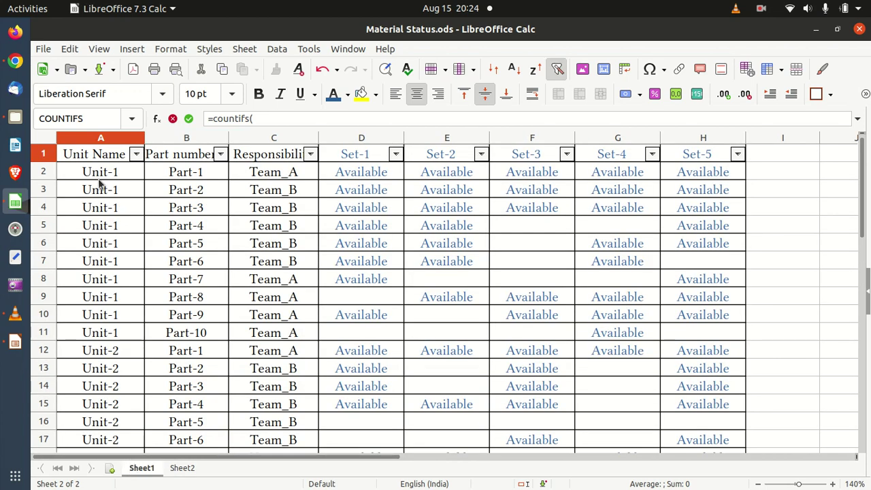
{"action": "left_click_drag", "start_coordinate": [108, 160], "coordinate": [106, 94]}
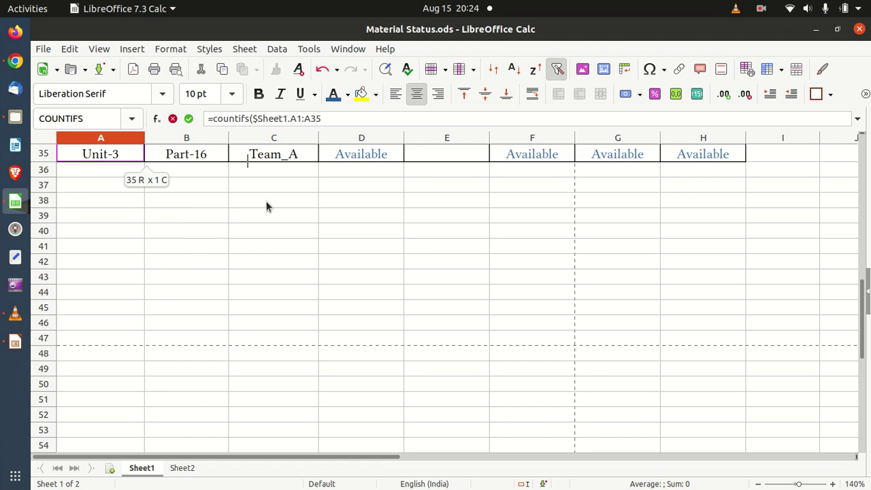
{"action": "key", "text": "shift+F4"}
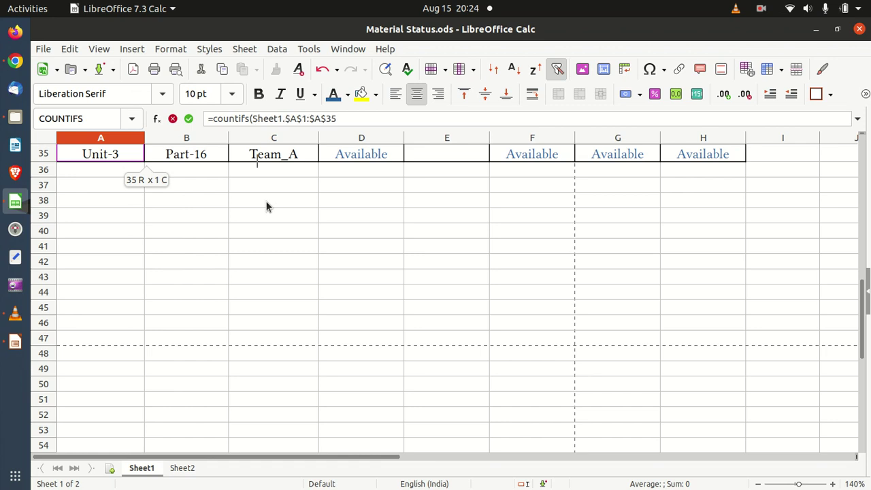
{"action": "left_click", "coordinate": [342, 121]}
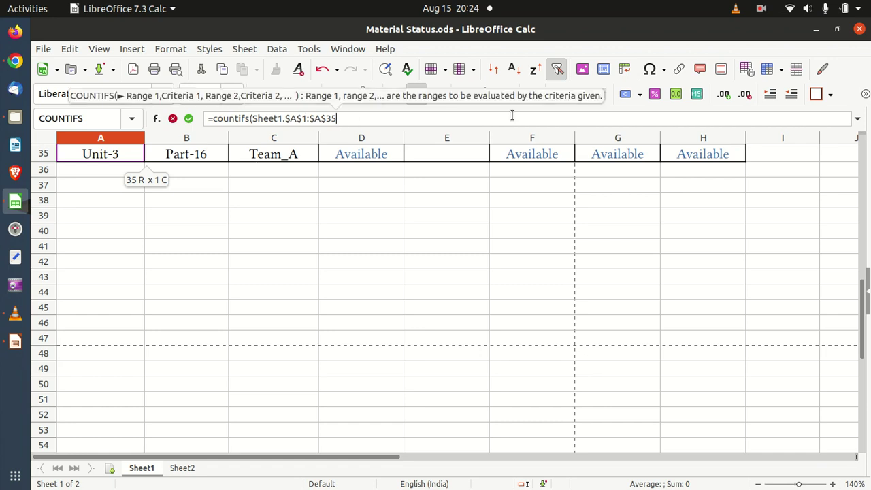
{"action": "type", "text": ","}
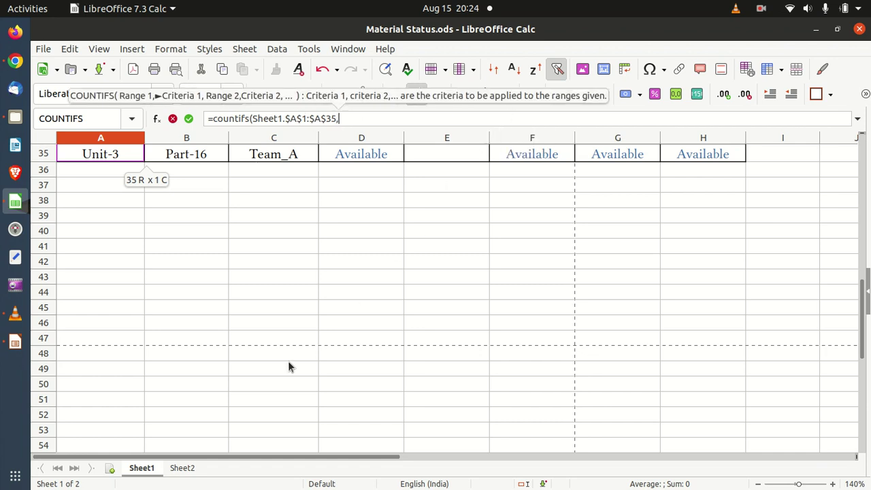
Add Sheet2's cell A4 as the first COUNTIFS criterion, with the absolute reference $A$4
{"action": "left_click", "coordinate": [190, 469]}
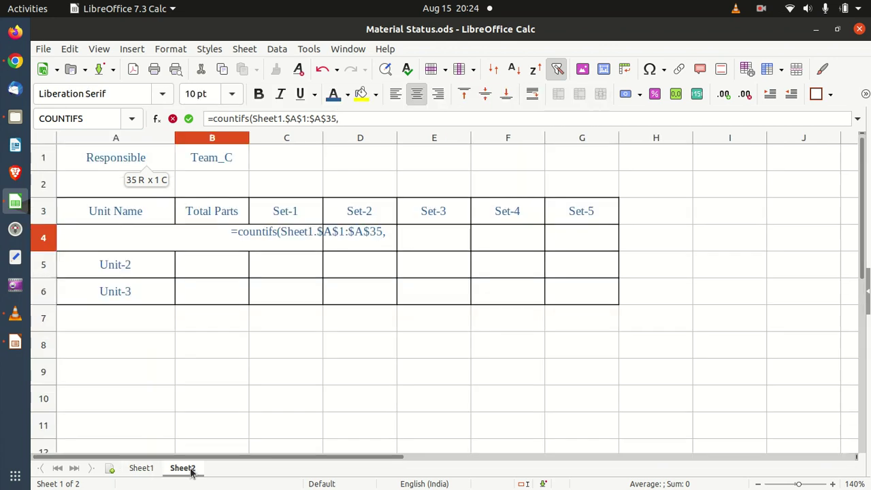
{"action": "left_click", "coordinate": [95, 239]}
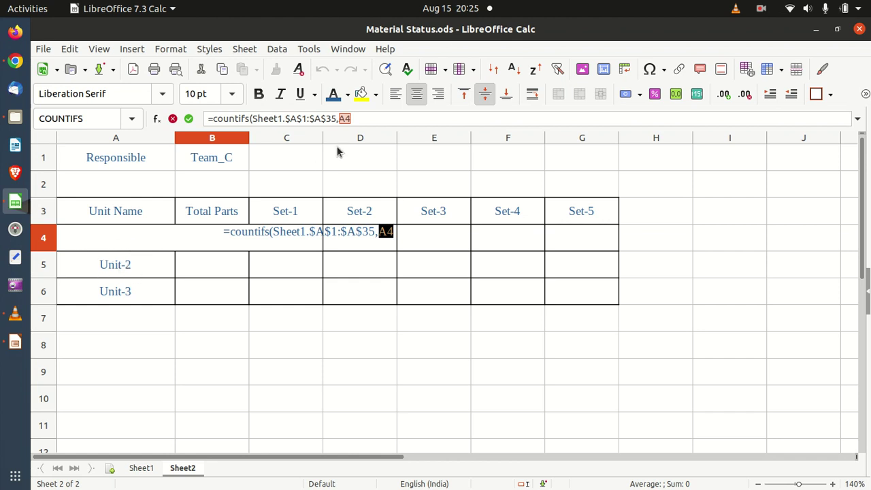
{"action": "key", "text": "shift+F4"}
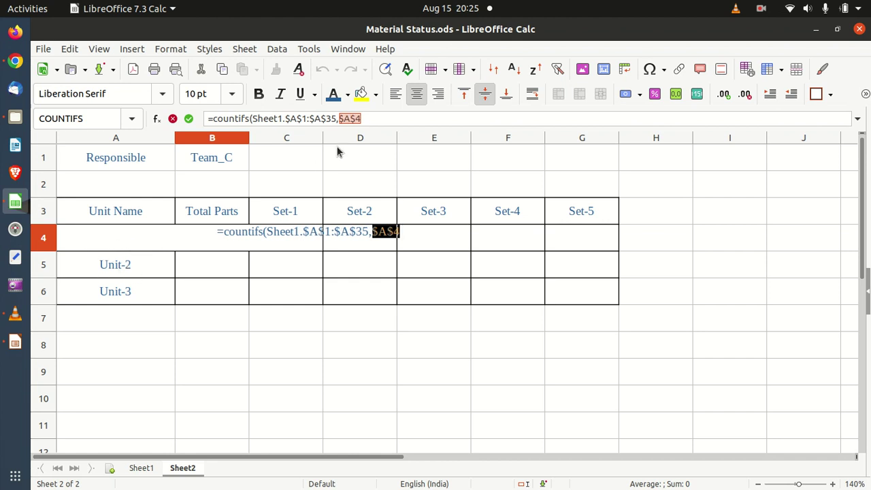
{"action": "left_click", "coordinate": [370, 118]}
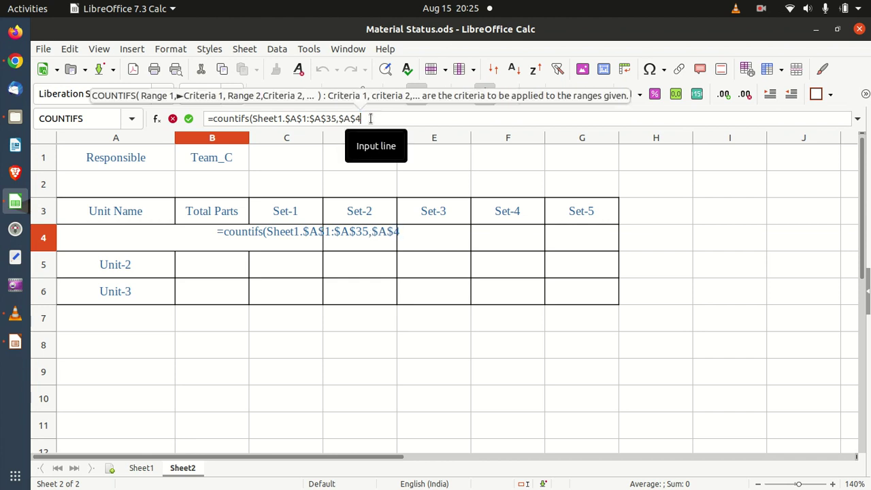
{"action": "type", "text": ","}
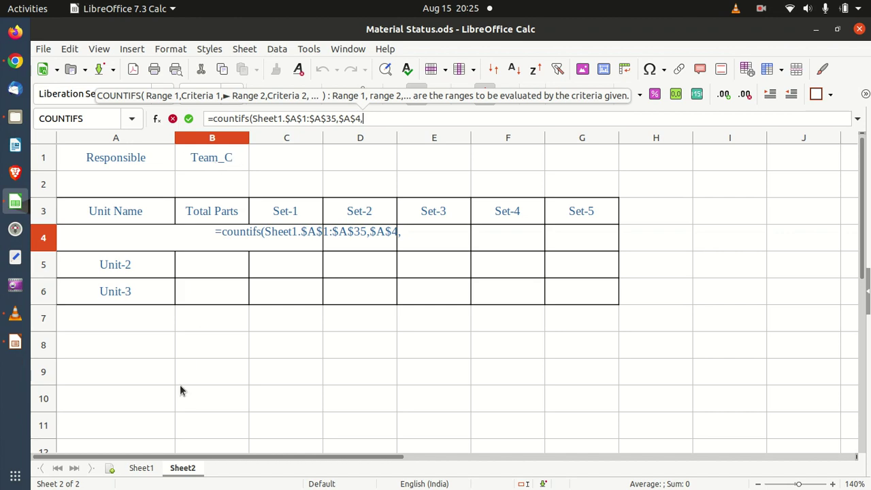
Add Sheet1's Responsibility column as the second COUNTIFS range, with the absolute reference Sheet1.$C$1:$C$35
{"action": "left_click", "coordinate": [146, 470]}
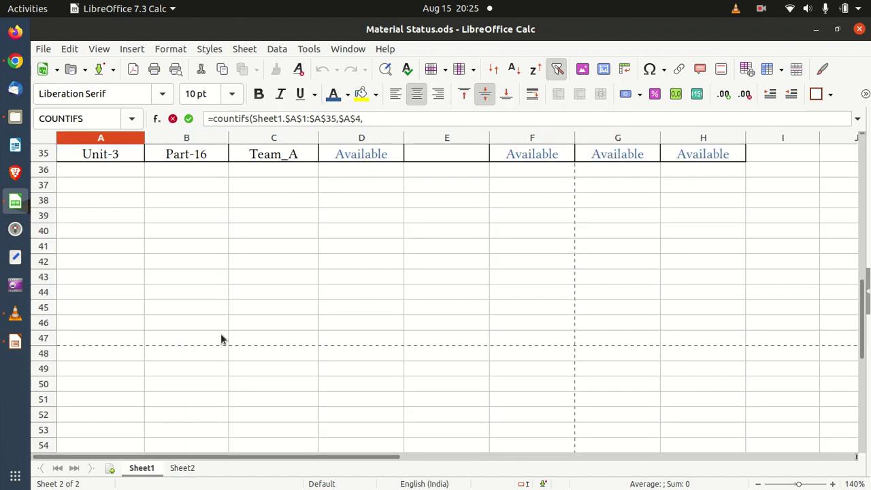
{"action": "scroll", "coordinate": [222, 339], "scroll_direction": "up", "scroll_amount": 11}
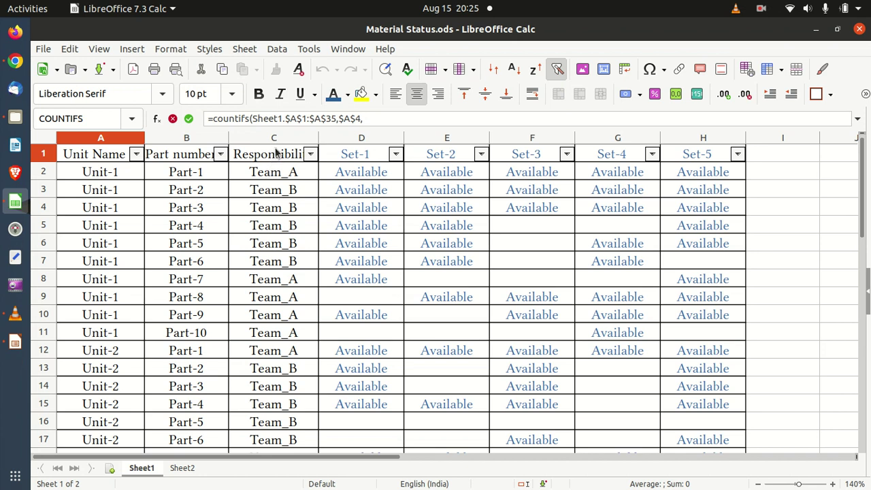
{"action": "left_click_drag", "start_coordinate": [276, 152], "coordinate": [275, 193]}
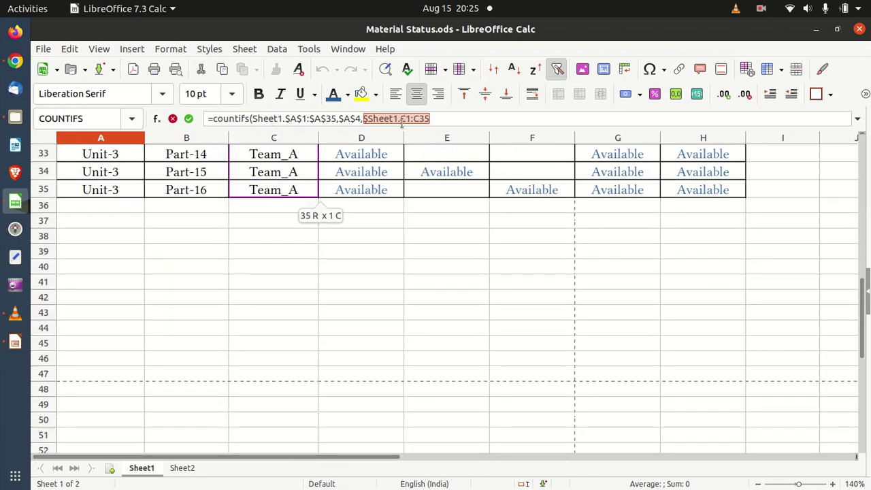
{"action": "key", "text": "shift+F4"}
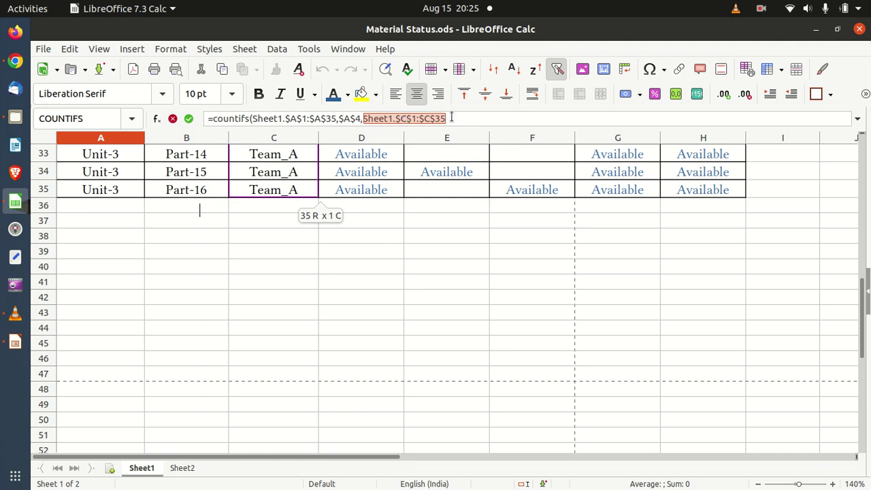
{"action": "key", "text": "Right"}
{"action": "type", "text": ","}
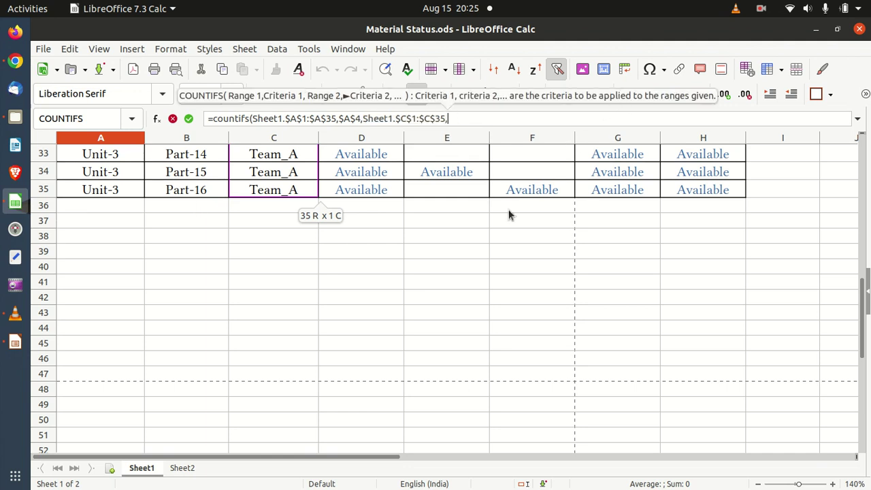
Add Sheet2's team cell as the absolute criterion $B$1 and complete the COUNTIFS formula in B4
{"action": "left_click", "coordinate": [181, 467]}
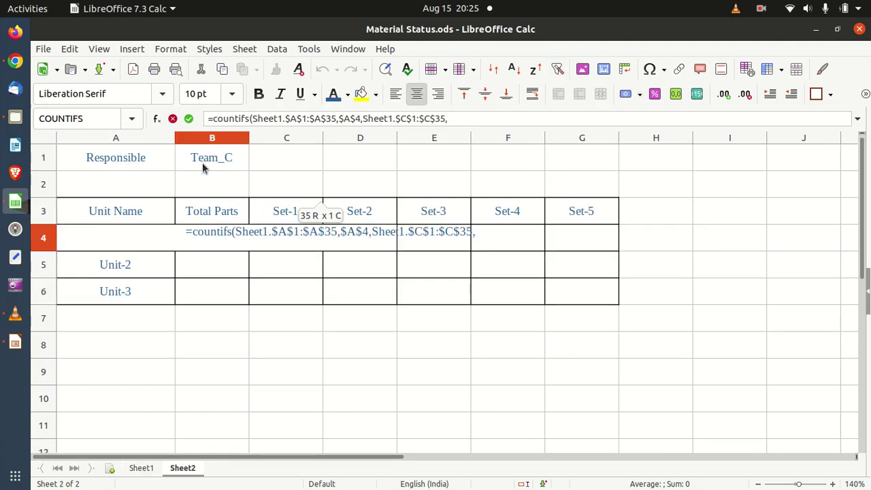
{"action": "left_click", "coordinate": [202, 164]}
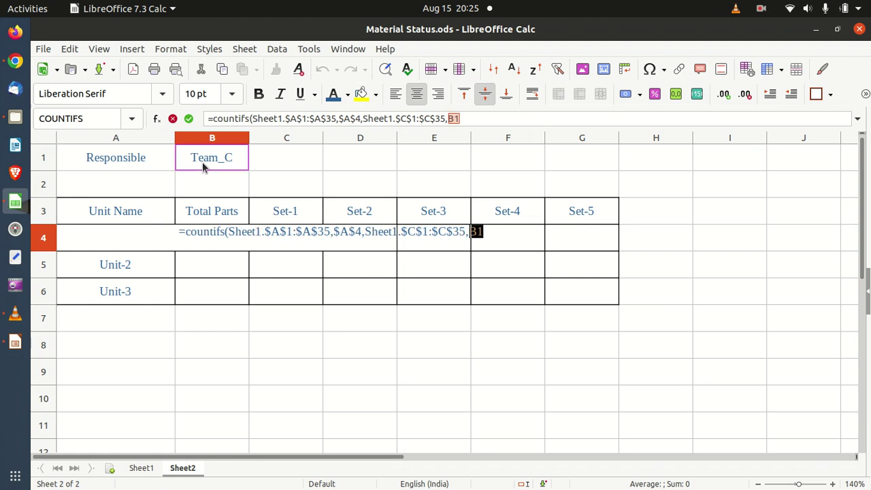
{"action": "key", "text": "F4"}
{"action": "type", "text": ")"}
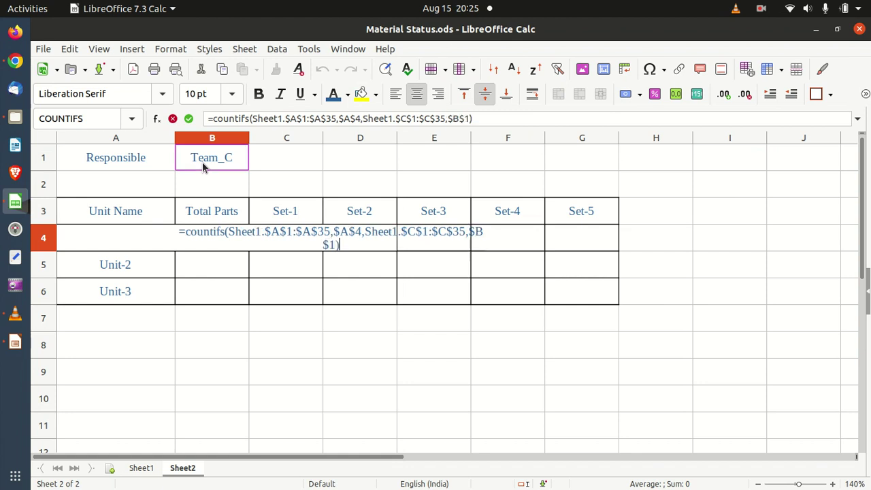
{"action": "key", "text": "Return"}
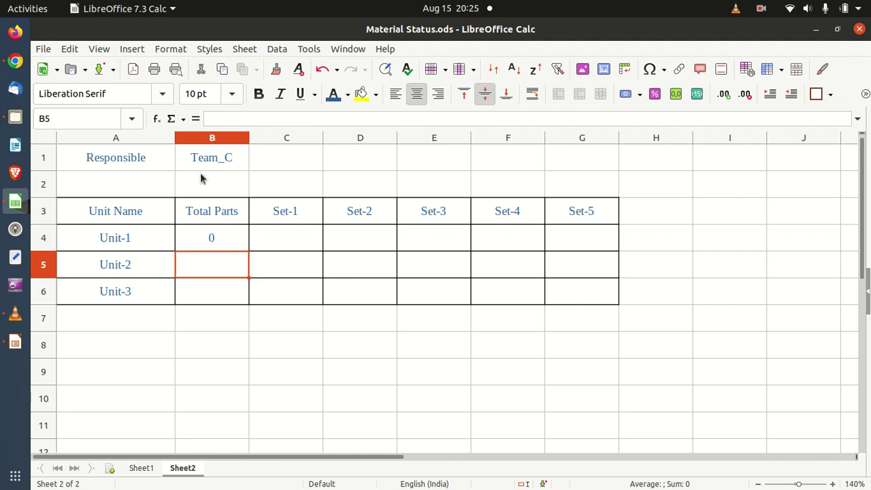
Review the COUNTIFS formula in B4 and choose Team_A from the dropdown in B1 to test it
{"action": "left_click", "coordinate": [214, 248]}
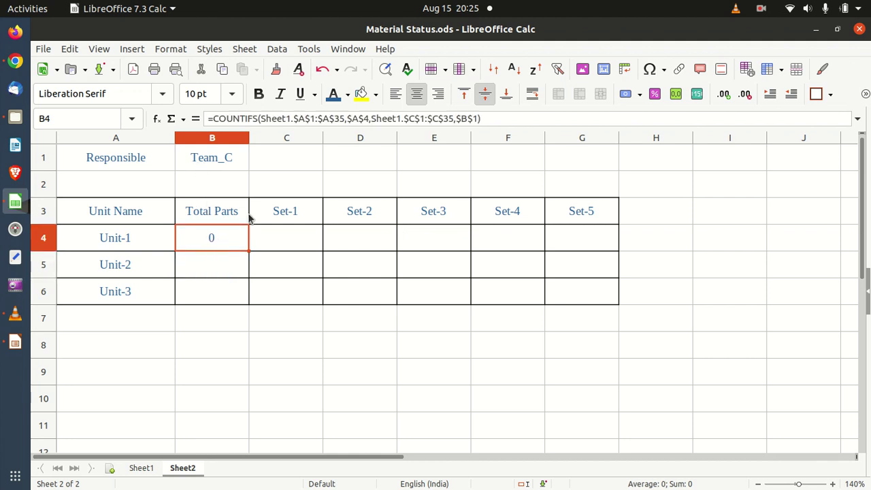
{"action": "left_click", "coordinate": [347, 117]}
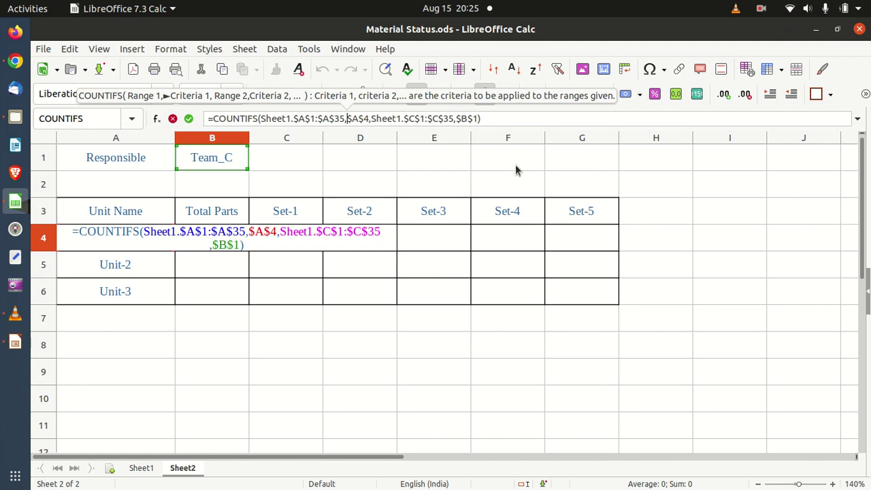
{"action": "key", "text": "Return"}
{"action": "left_click", "coordinate": [247, 167]}
{"action": "left_click", "coordinate": [253, 165]}
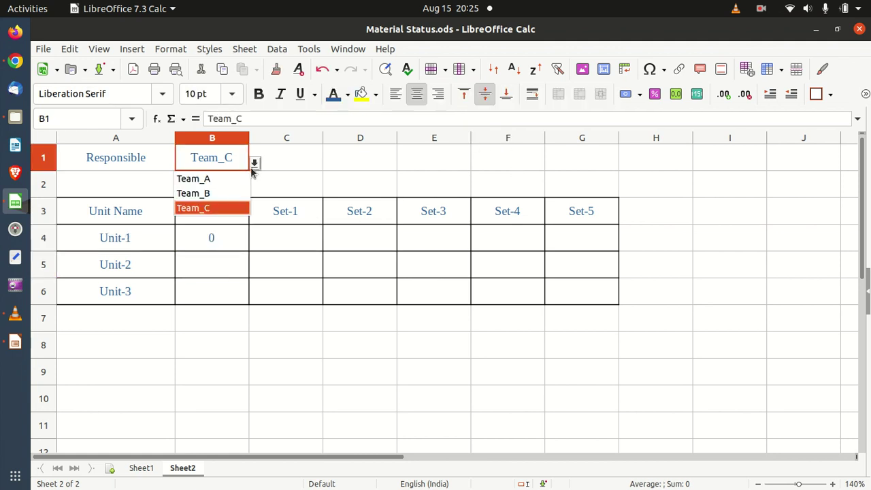
{"action": "left_click", "coordinate": [242, 178]}
{"action": "left_click", "coordinate": [219, 240]}
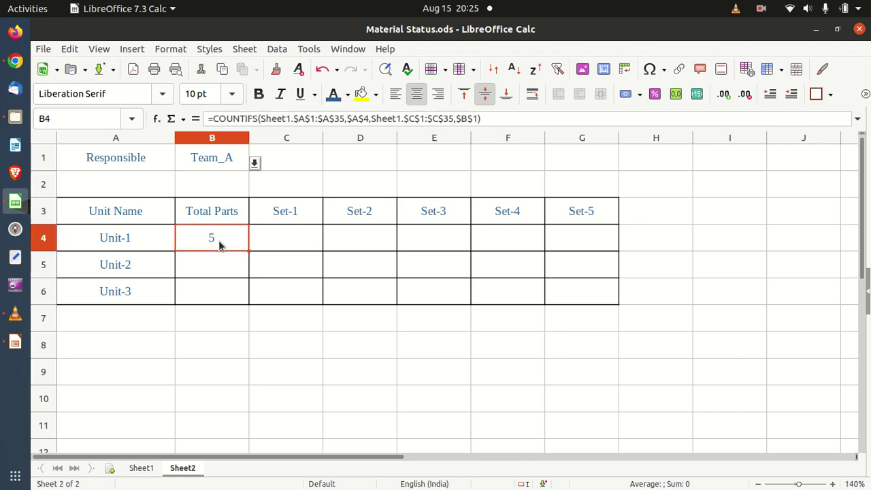
Filter the Unit Name column on Sheet1 to show only Unit-1
{"action": "left_click", "coordinate": [141, 468]}
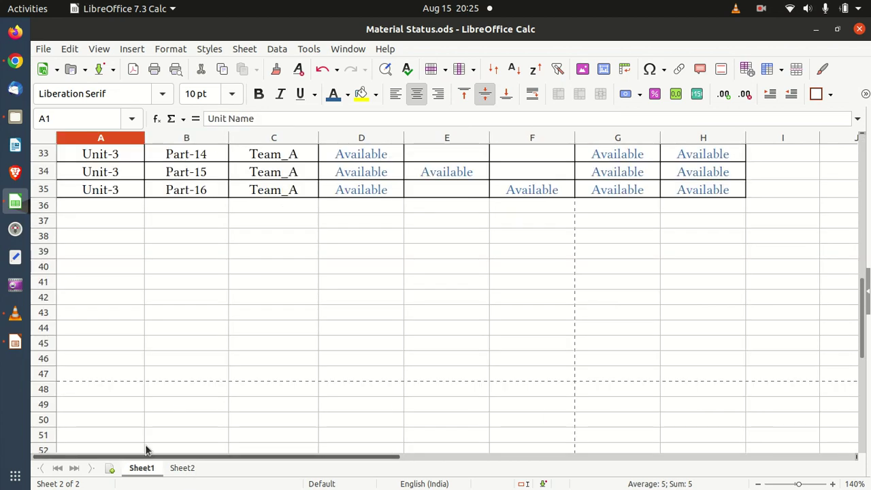
{"action": "scroll", "coordinate": [152, 259], "scroll_direction": "up", "scroll_amount": 11}
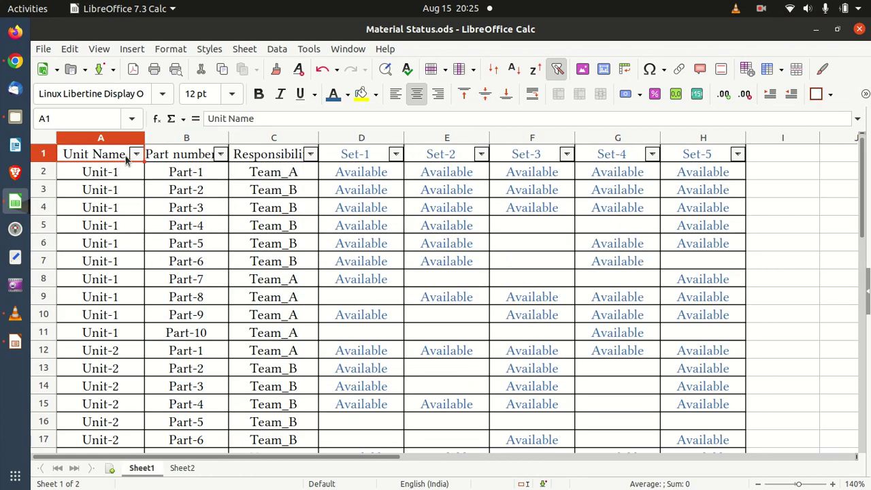
{"action": "left_click", "coordinate": [136, 154]}
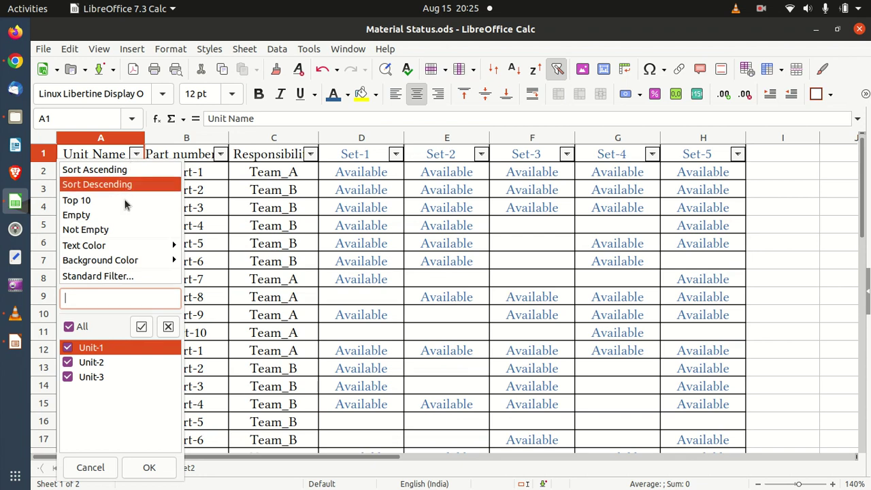
{"action": "left_click", "coordinate": [68, 329]}
{"action": "left_click", "coordinate": [67, 347]}
{"action": "left_click", "coordinate": [145, 467]}
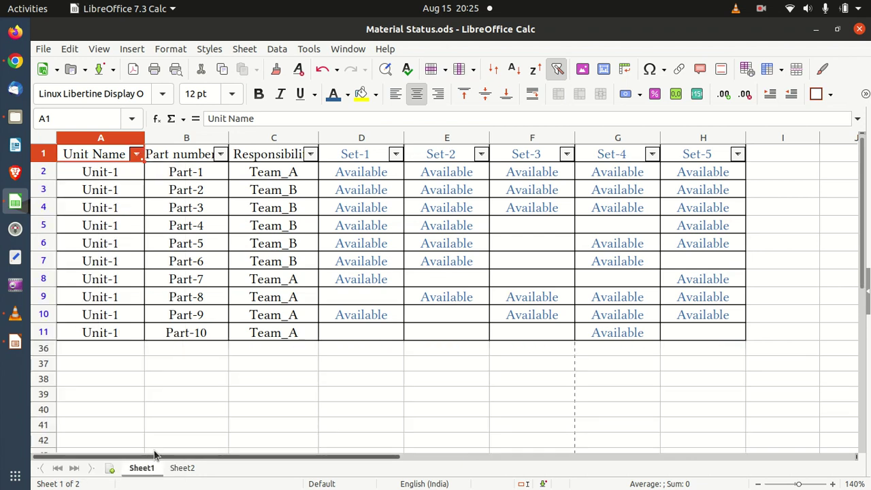
Filter the Responsibility column on Sheet1 to show only Team_A
{"action": "left_click_drag", "start_coordinate": [285, 180], "coordinate": [306, 153]}
{"action": "left_click", "coordinate": [310, 154]}
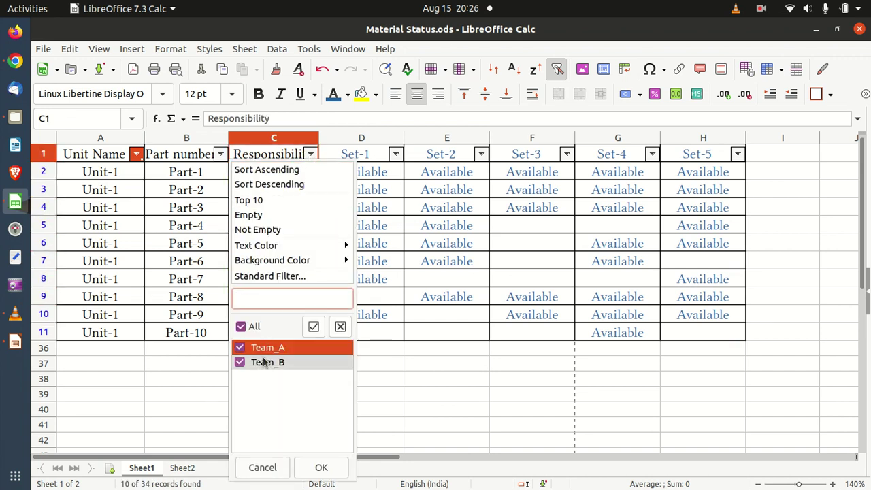
{"action": "left_click", "coordinate": [242, 363]}
{"action": "left_click", "coordinate": [321, 467]}
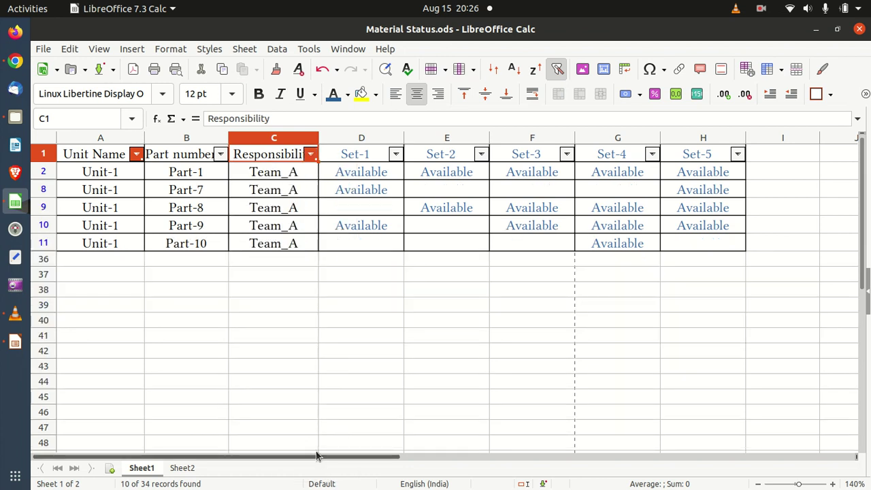
Select the filtered Team_A cells C2:C11 and show CountA in the status bar to verify the count
{"action": "left_click_drag", "start_coordinate": [273, 172], "coordinate": [285, 253]}
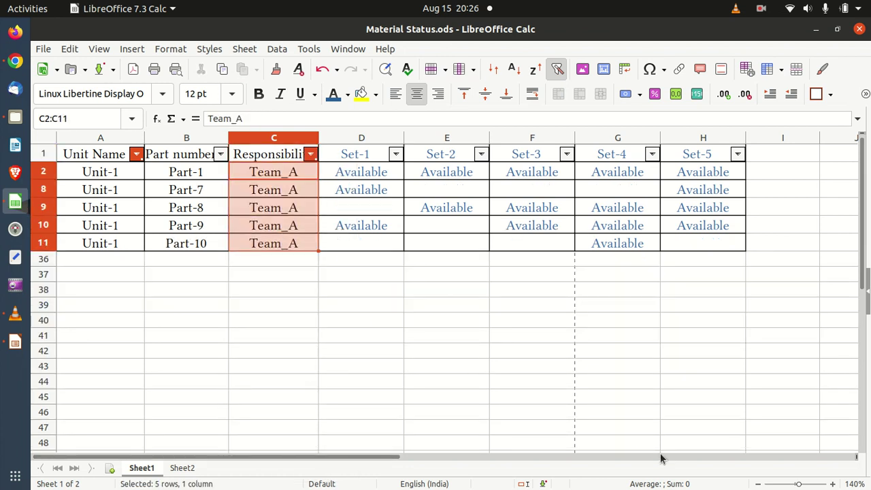
{"action": "right_click", "coordinate": [679, 484]}
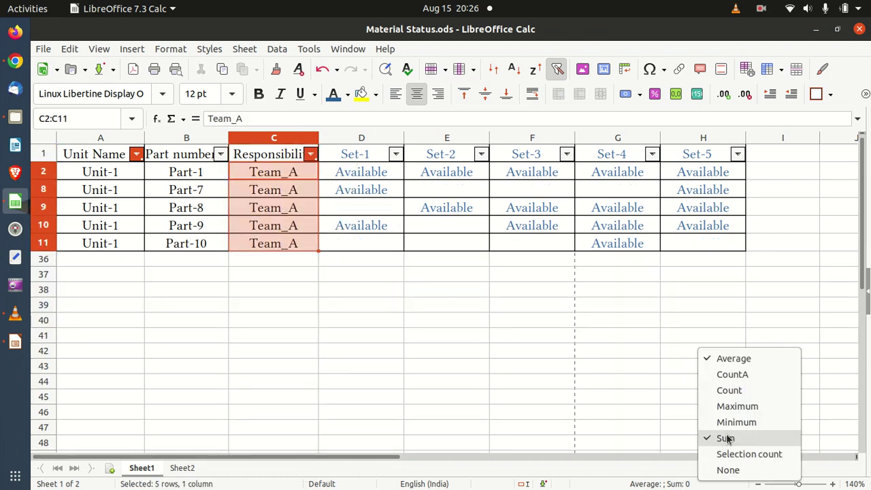
{"action": "left_click", "coordinate": [740, 375]}
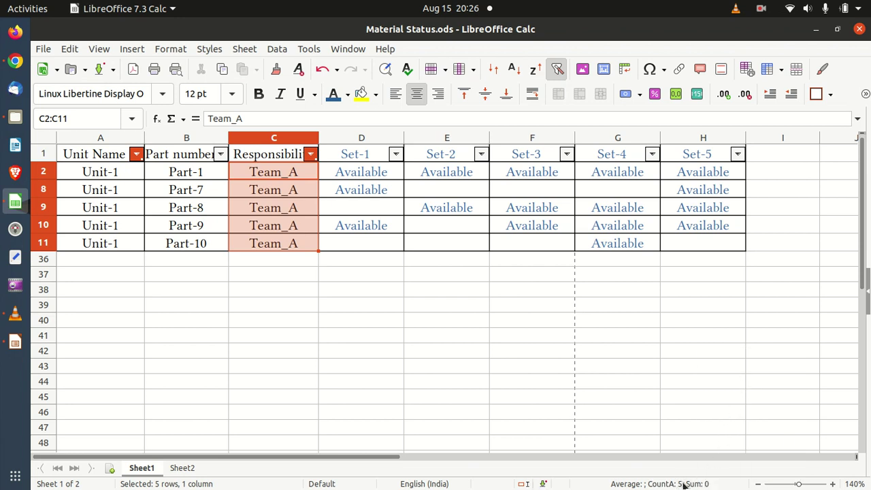
Reset the Unit Name filter on Sheet1 to include all units
{"action": "left_click", "coordinate": [258, 303]}
{"action": "left_click", "coordinate": [135, 155]}
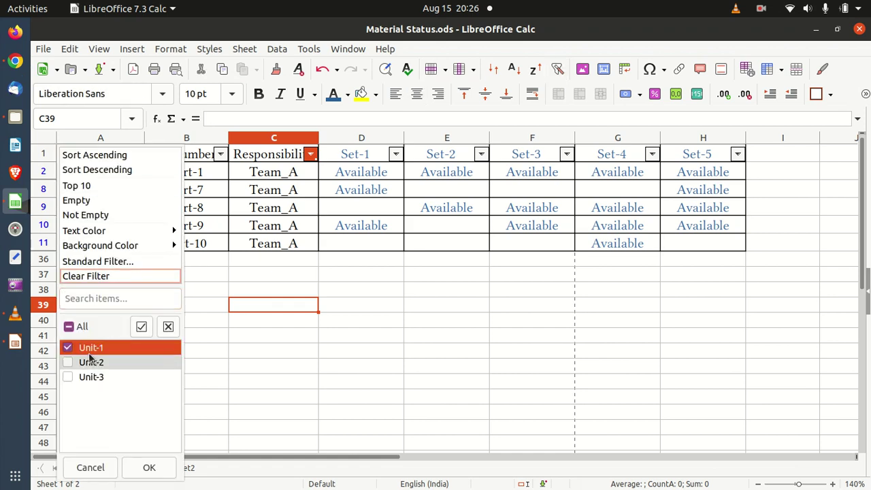
{"action": "left_click", "coordinate": [68, 327]}
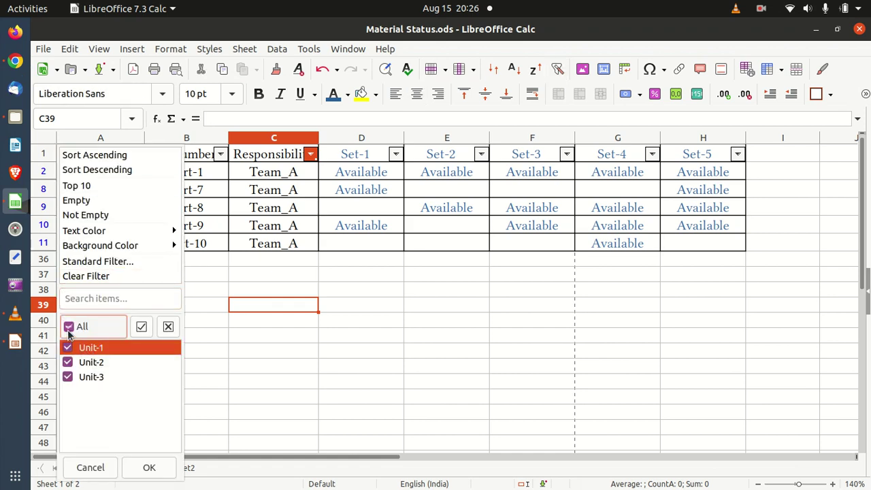
{"action": "left_click", "coordinate": [149, 469]}
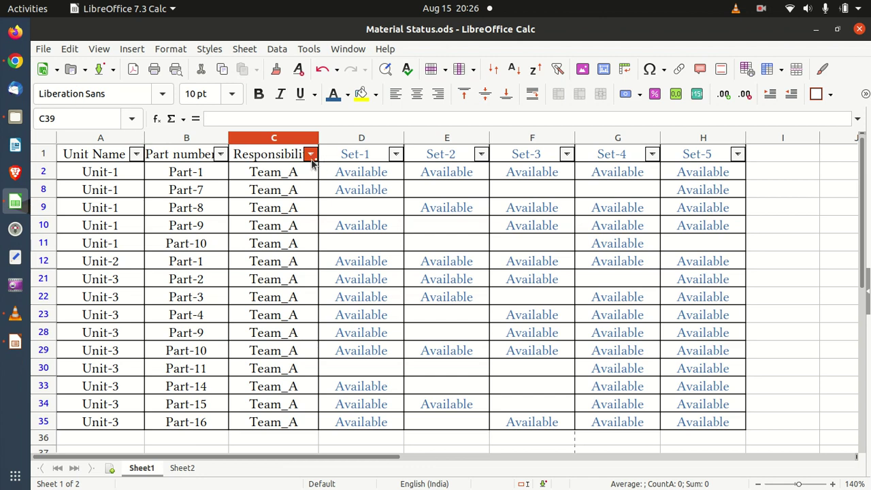
Change the unit criterion in Sheet2's B4 formula to $A4 so that its row is relative
{"action": "left_click", "coordinate": [182, 466]}
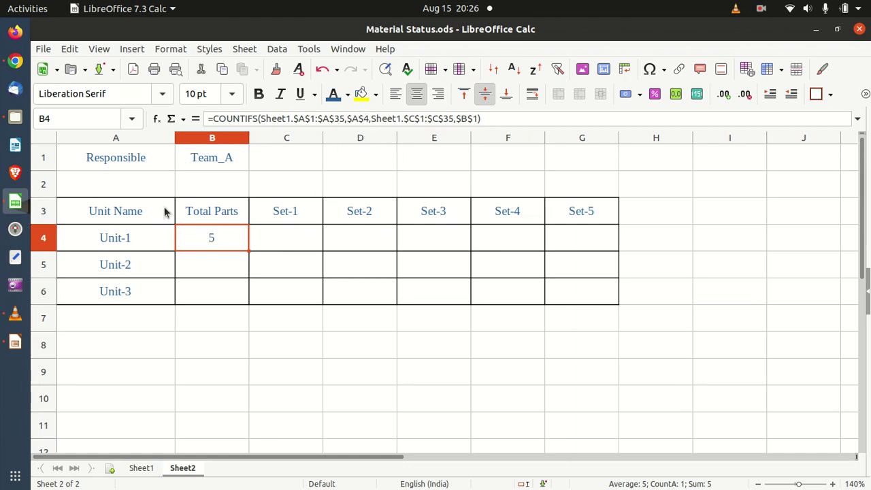
{"action": "left_click", "coordinate": [364, 118]}
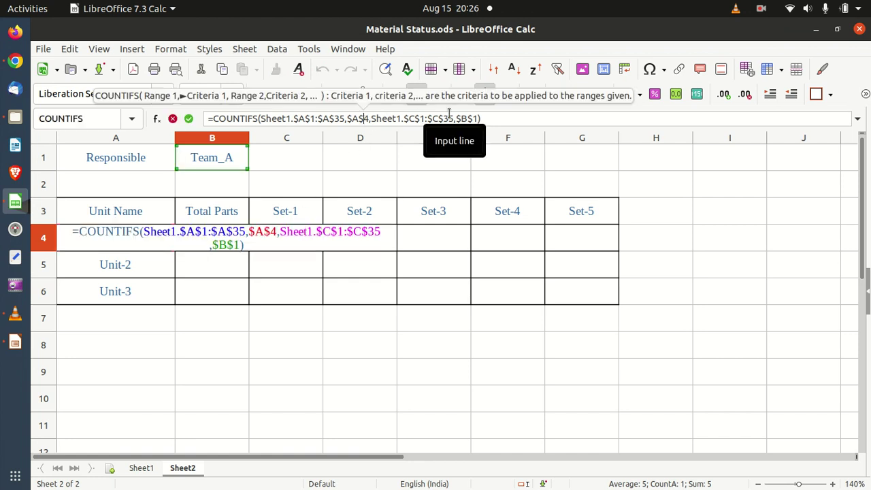
{"action": "key", "text": "BackSpace"}
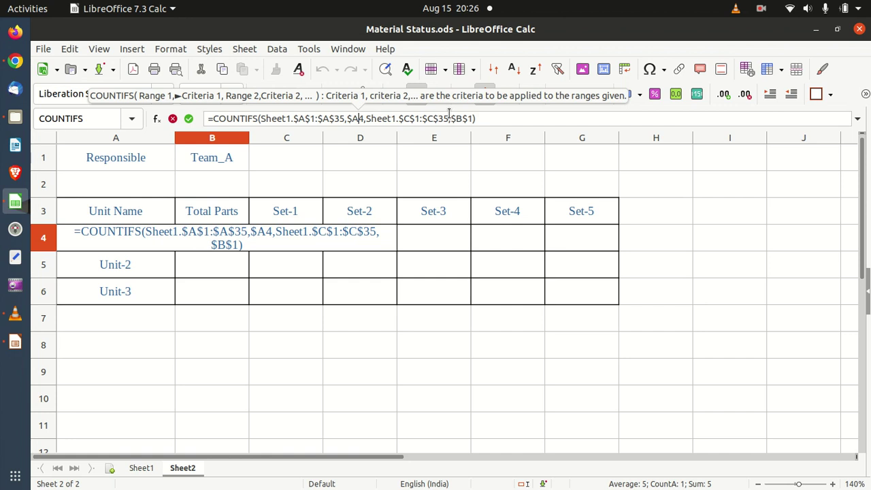
{"action": "key", "text": "Return"}
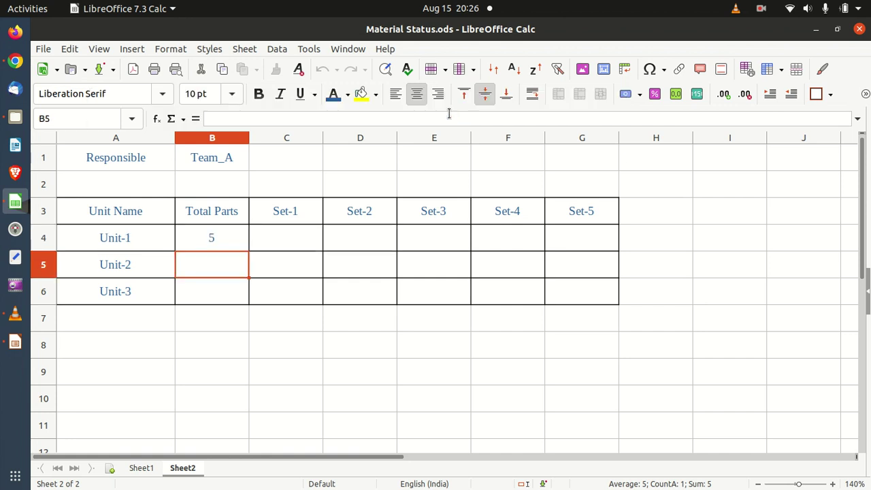
{"action": "left_click", "coordinate": [225, 243]}
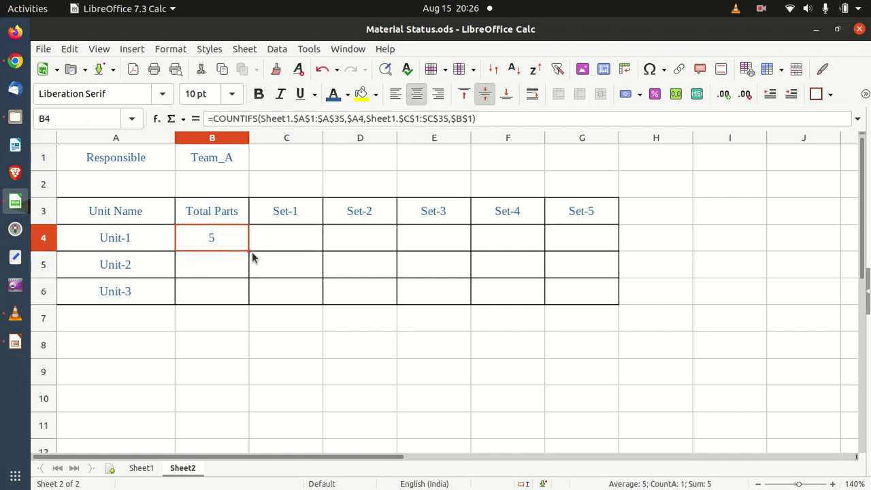
Fill the COUNTIFS formula from B4 down to B6 and inspect the copied formula in B5
{"action": "left_click_drag", "start_coordinate": [249, 252], "coordinate": [250, 301]}
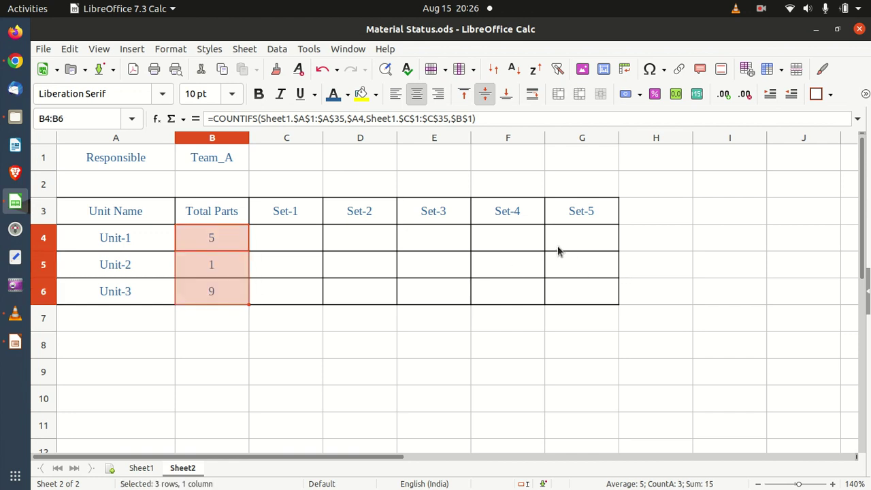
{"action": "left_click", "coordinate": [220, 270]}
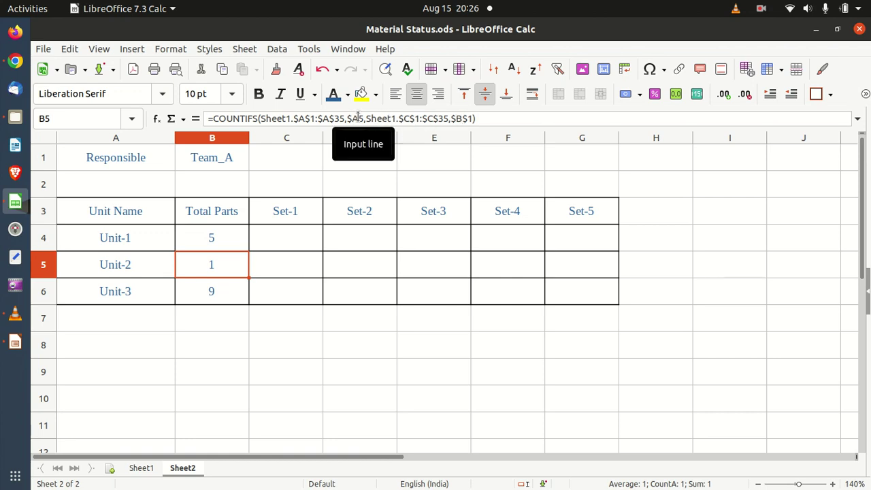
Filter Sheet1's Unit Name column to Unit-2 only and compare the remaining Team_A rows with Sheet2's total
{"action": "left_click", "coordinate": [141, 469]}
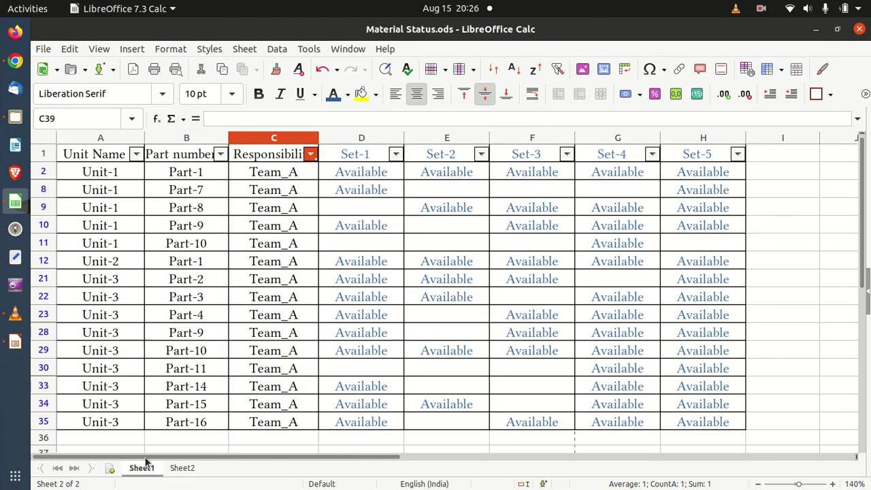
{"action": "left_click", "coordinate": [137, 155]}
{"action": "left_click", "coordinate": [67, 348]}
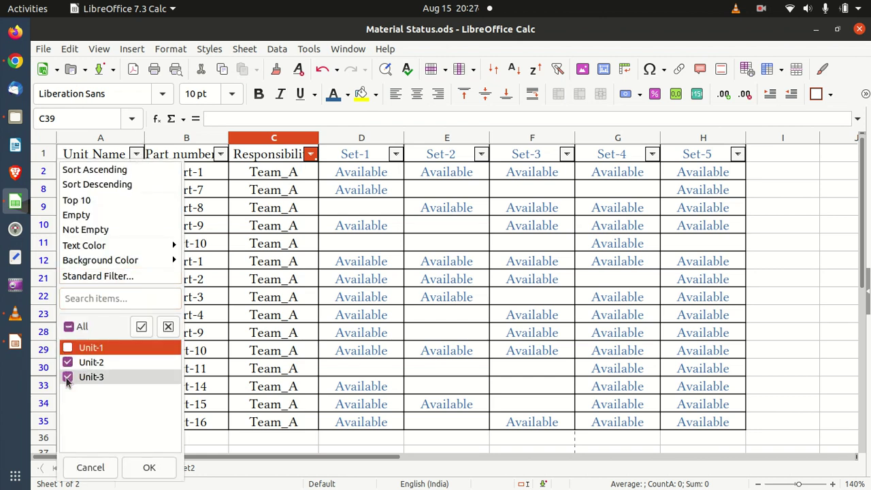
{"action": "left_click", "coordinate": [68, 378]}
{"action": "left_click", "coordinate": [149, 469]}
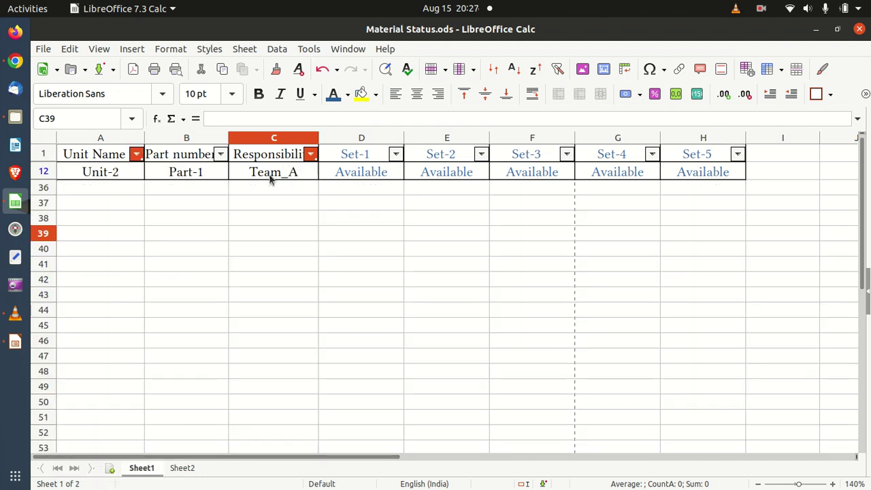
{"action": "left_click", "coordinate": [183, 470]}
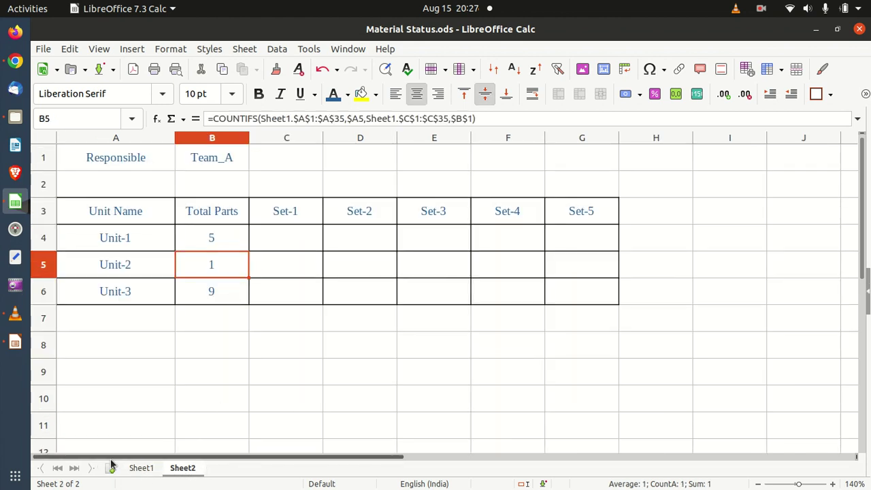
Filter Sheet1's Unit Name column to Unit-3 only, count the Team_A cells C21:C35, and compare with Sheet2
{"action": "left_click", "coordinate": [139, 468]}
{"action": "left_click", "coordinate": [136, 155]}
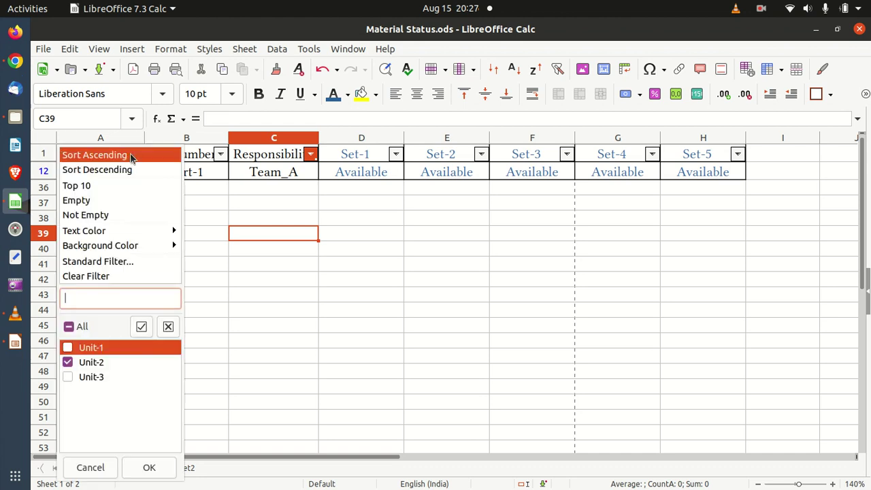
{"action": "left_click", "coordinate": [68, 377]}
{"action": "left_click", "coordinate": [67, 362]}
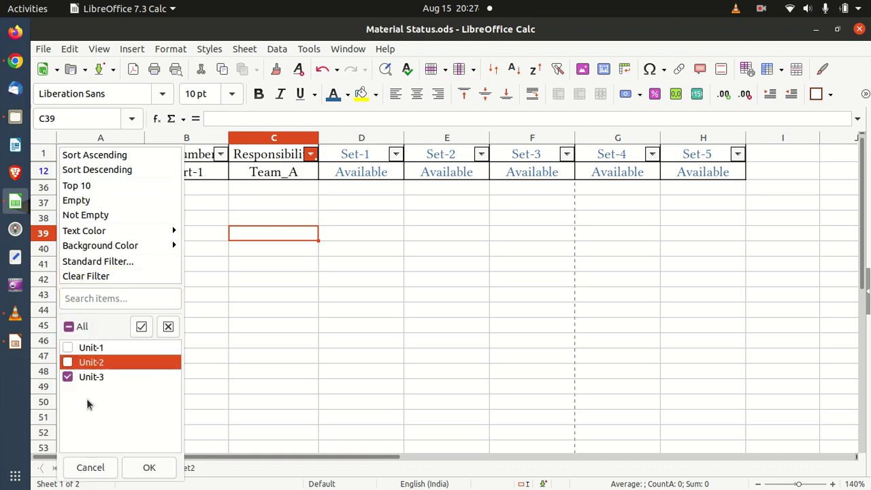
{"action": "left_click", "coordinate": [149, 468]}
{"action": "left_click", "coordinate": [286, 172]}
{"action": "left_click_drag", "start_coordinate": [286, 172], "coordinate": [288, 316]}
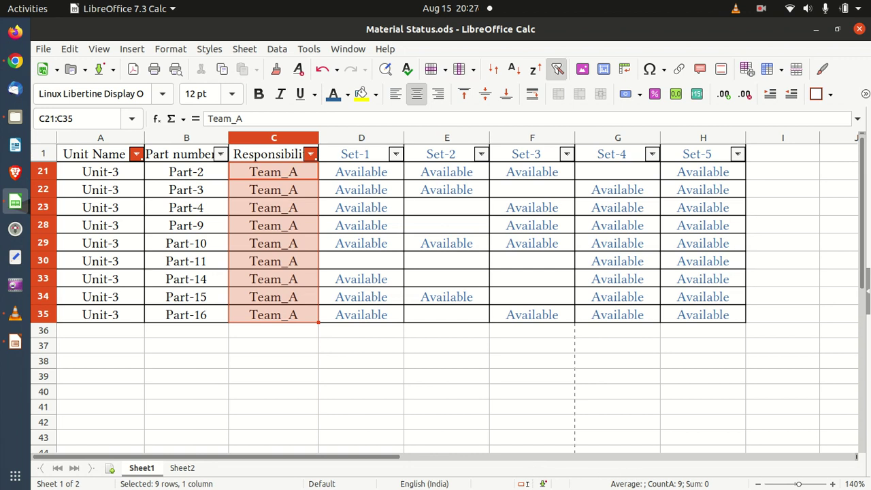
{"action": "left_click", "coordinate": [182, 468]}
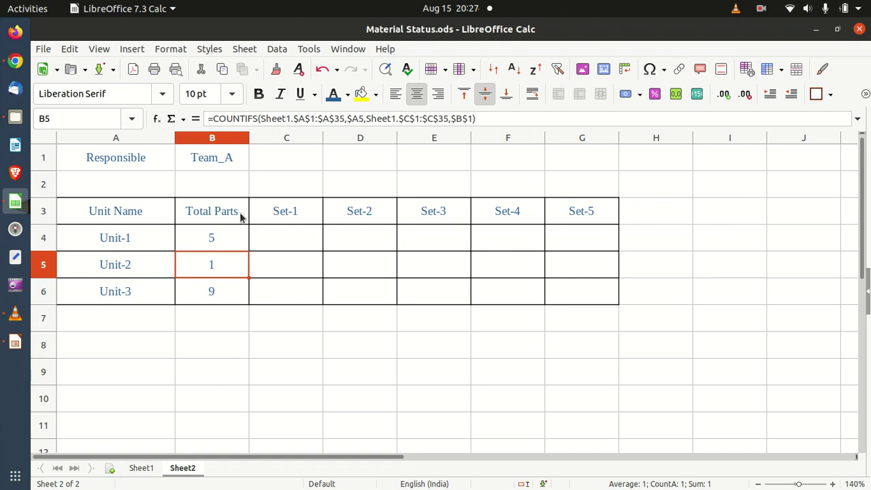
Change the responsible team in B1 to Team_B and then to Team_C to test the Total Parts formulas
{"action": "left_click", "coordinate": [228, 158]}
{"action": "left_click", "coordinate": [254, 164]}
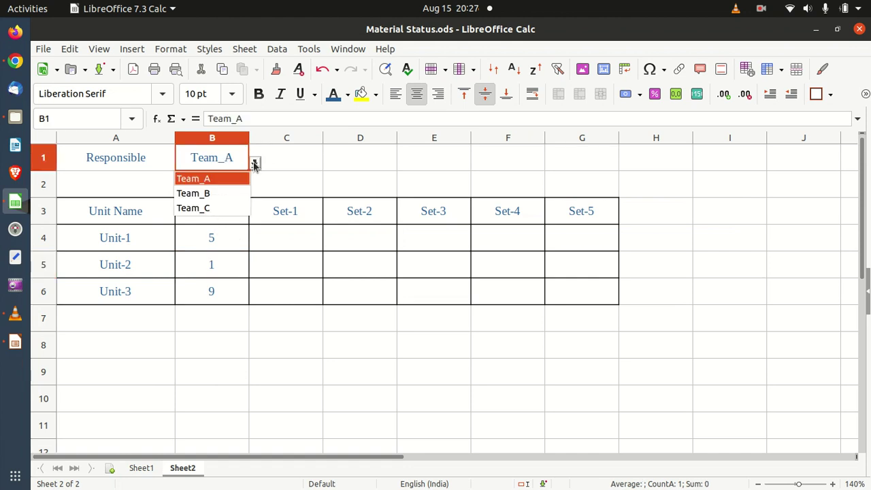
{"action": "left_click", "coordinate": [219, 193]}
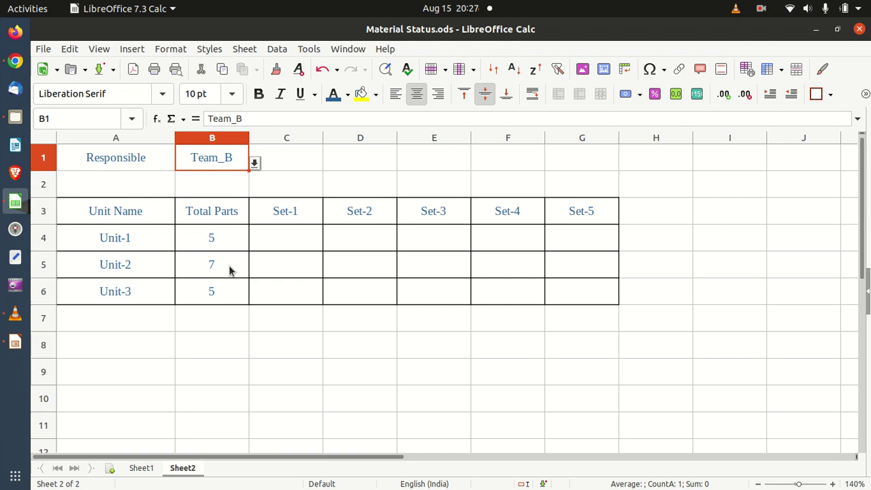
{"action": "left_click", "coordinate": [254, 164]}
{"action": "left_click", "coordinate": [217, 208]}
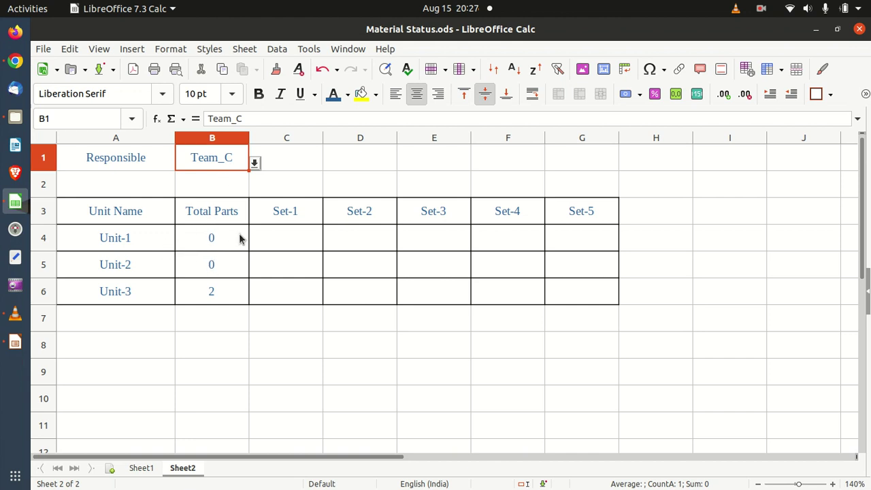
Filter Sheet1's Responsibility column to Team_C only and select the matching team and unit cells to verify their count
{"action": "left_click_drag", "start_coordinate": [141, 452], "coordinate": [141, 454]}
{"action": "left_click", "coordinate": [142, 469]}
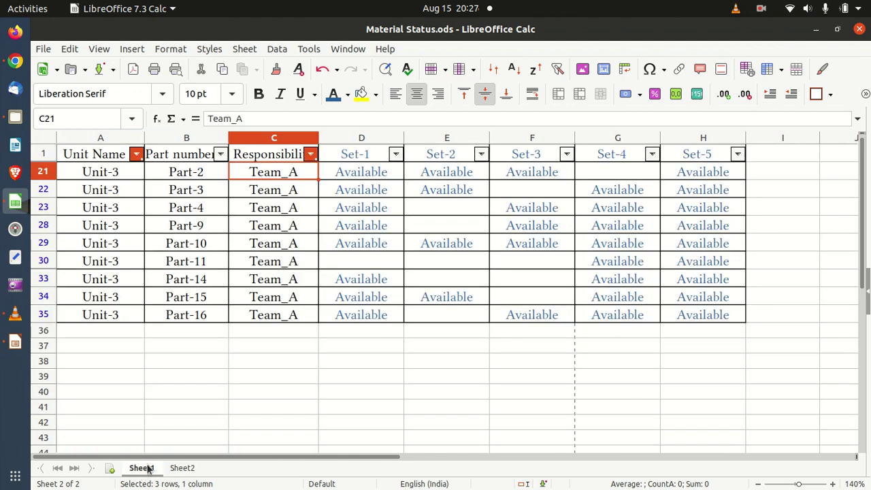
{"action": "left_click", "coordinate": [310, 155]}
{"action": "left_click", "coordinate": [240, 348]}
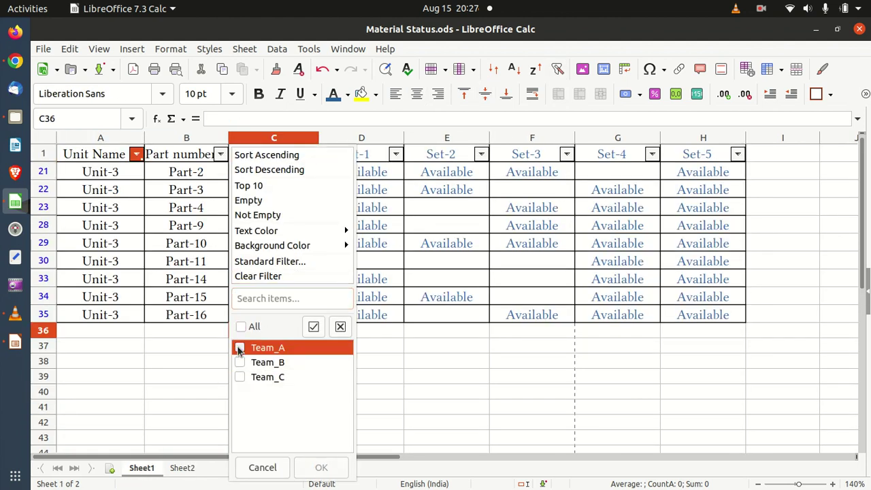
{"action": "left_click", "coordinate": [240, 378]}
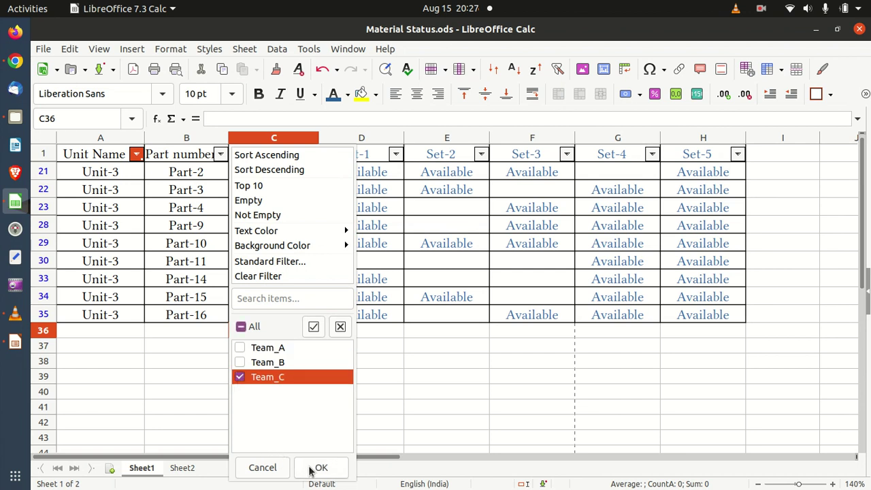
{"action": "left_click", "coordinate": [318, 468]}
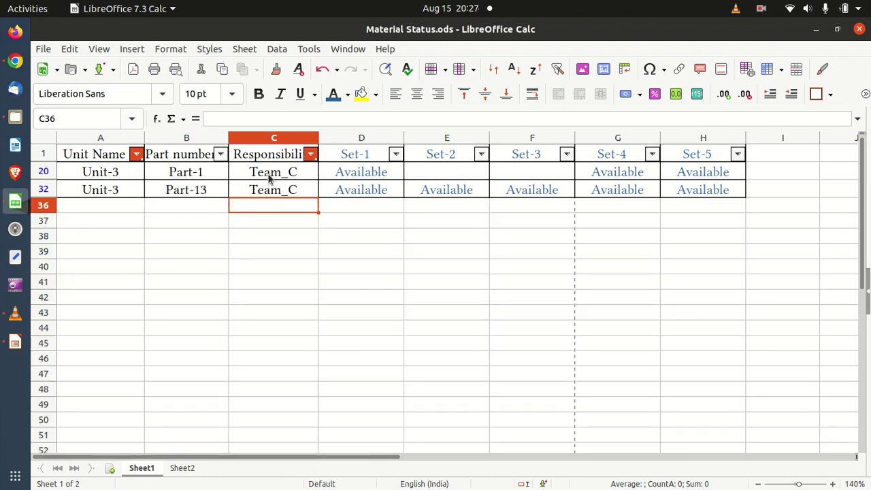
{"action": "left_click_drag", "start_coordinate": [269, 177], "coordinate": [271, 189]}
{"action": "left_click_drag", "start_coordinate": [120, 175], "coordinate": [122, 191]}
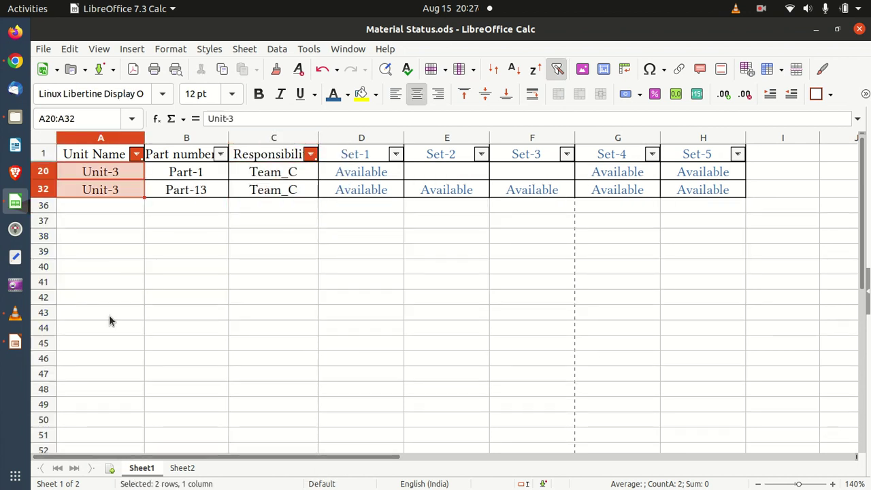
{"action": "left_click", "coordinate": [342, 175]}
Reset the Responsibility and Unit Name filters on Sheet1 so that all teams and units are included
{"action": "left_click", "coordinate": [311, 154]}
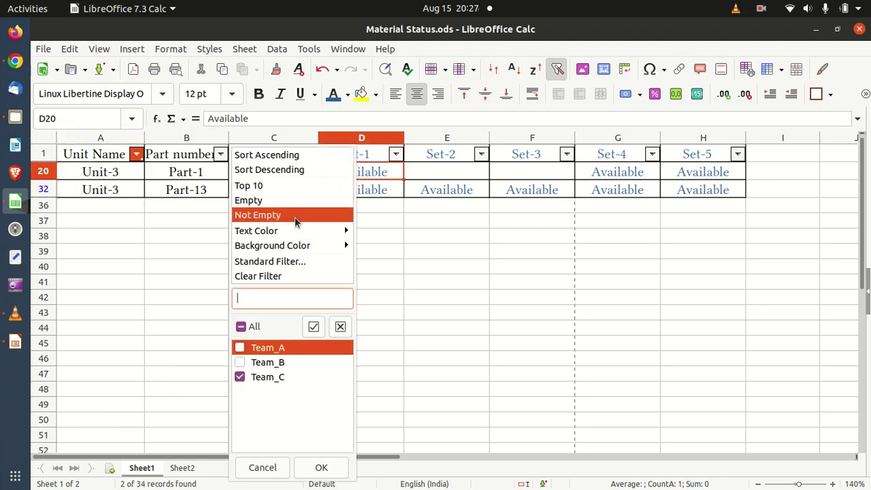
{"action": "left_click", "coordinate": [241, 328]}
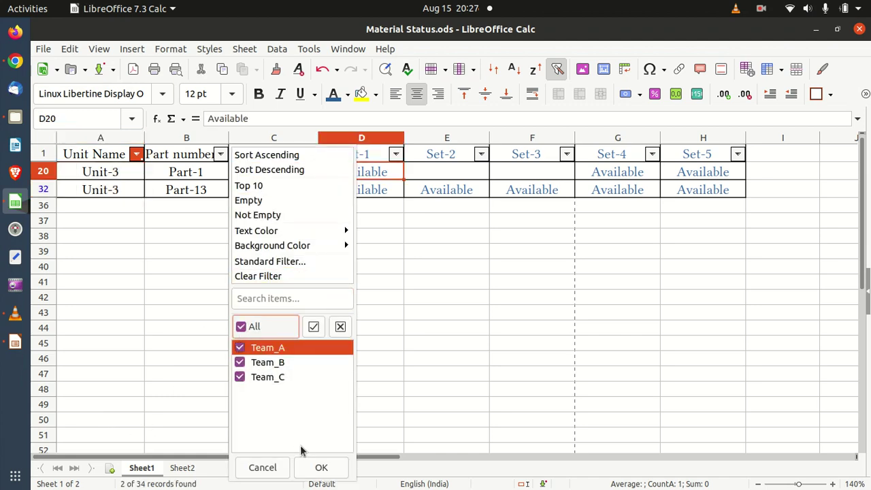
{"action": "left_click", "coordinate": [321, 467]}
{"action": "left_click", "coordinate": [137, 153]}
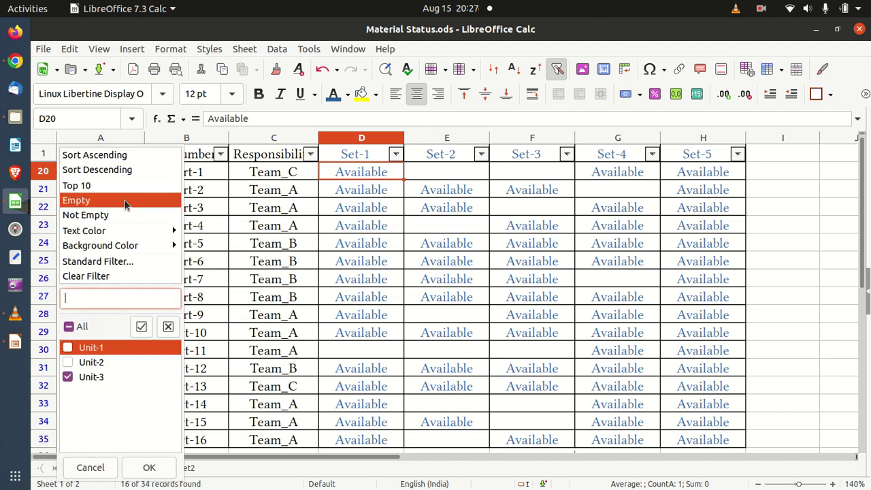
{"action": "left_click", "coordinate": [149, 468]}
Start a COUNTIFS formula in Sheet2's C4 for Unit-1 under Set-1
{"action": "left_click", "coordinate": [179, 471]}
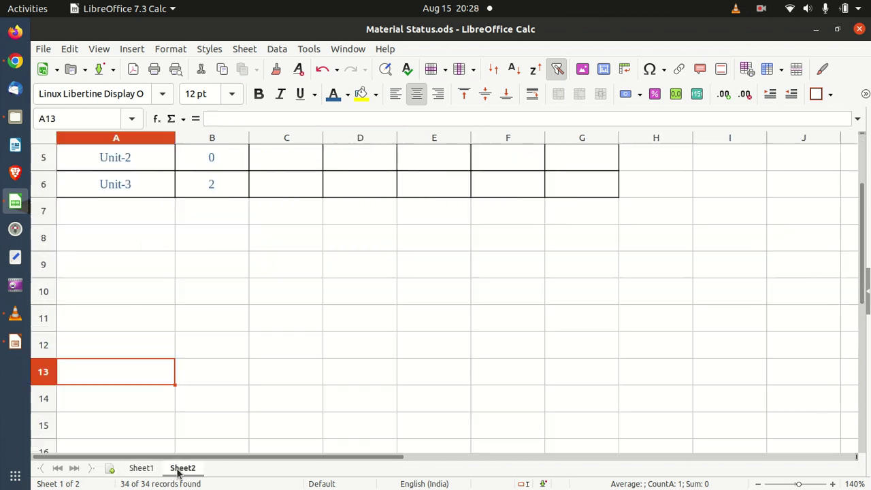
{"action": "scroll", "coordinate": [210, 292], "scroll_direction": "up", "scroll_amount": 2}
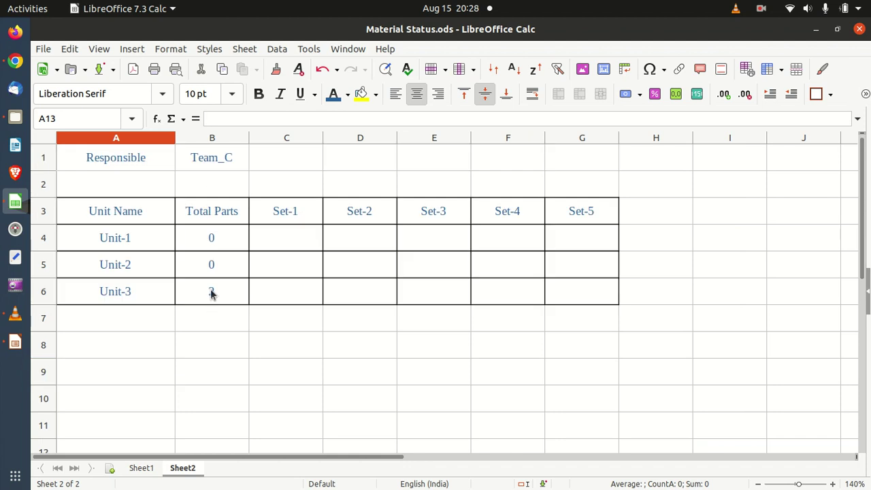
{"action": "left_click", "coordinate": [293, 237]}
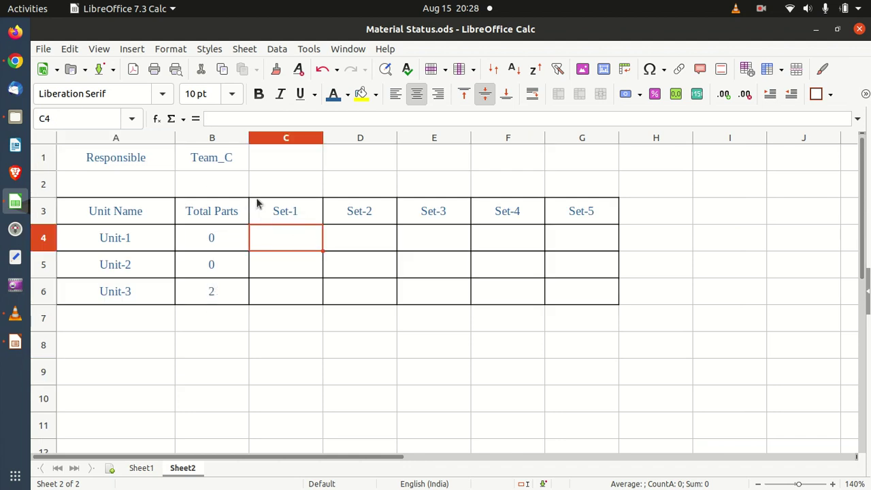
{"action": "left_click", "coordinate": [144, 470]}
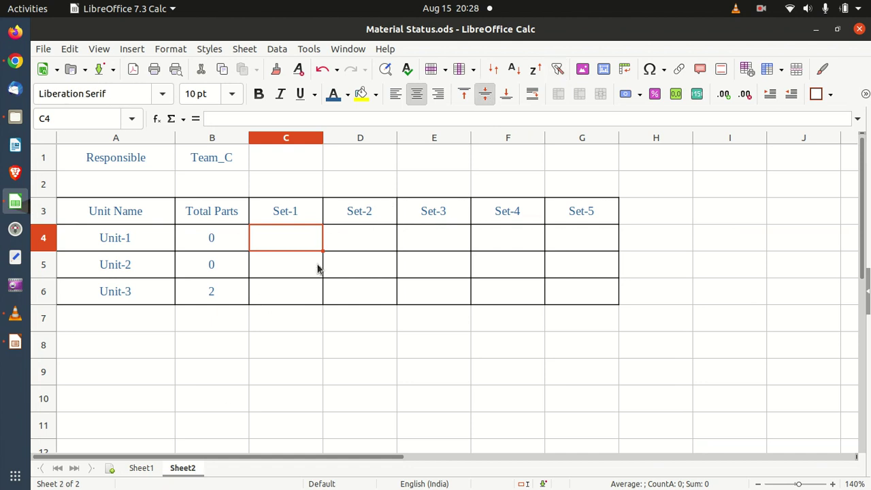
{"action": "type", "text": "=co"}
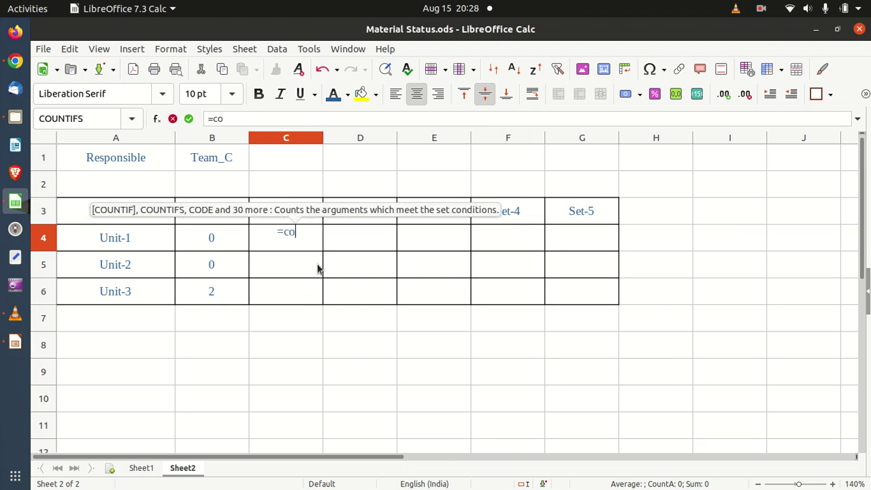
{"action": "type", "text": "untif"}
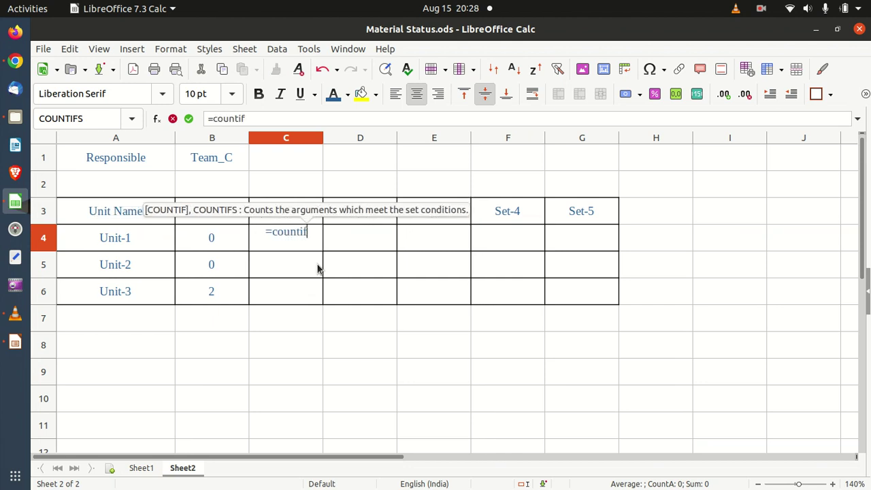
{"action": "type", "text": "s("}
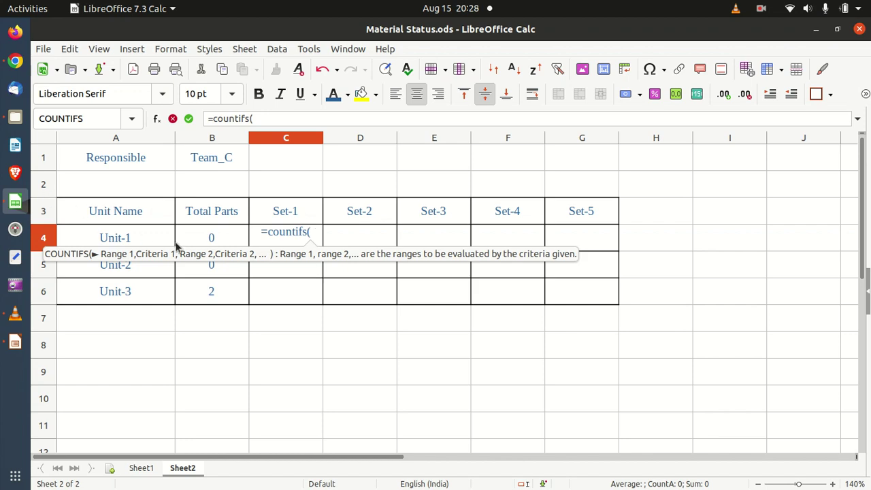
Enter Sheet1's unit names as the first COUNTIFS range, using the absolute reference Sheet1.$A$1:$A$35
{"action": "left_click", "coordinate": [134, 468]}
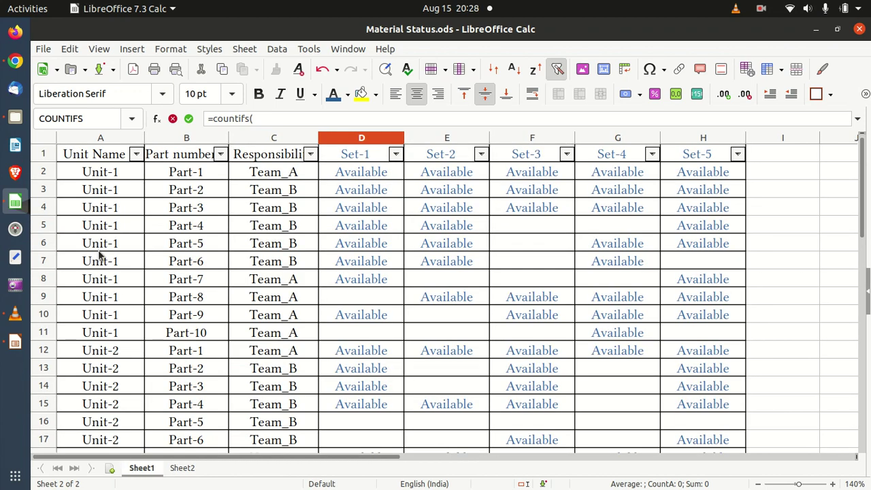
{"action": "left_click", "coordinate": [110, 156]}
{"action": "left_click_drag", "start_coordinate": [110, 156], "coordinate": [116, 208]}
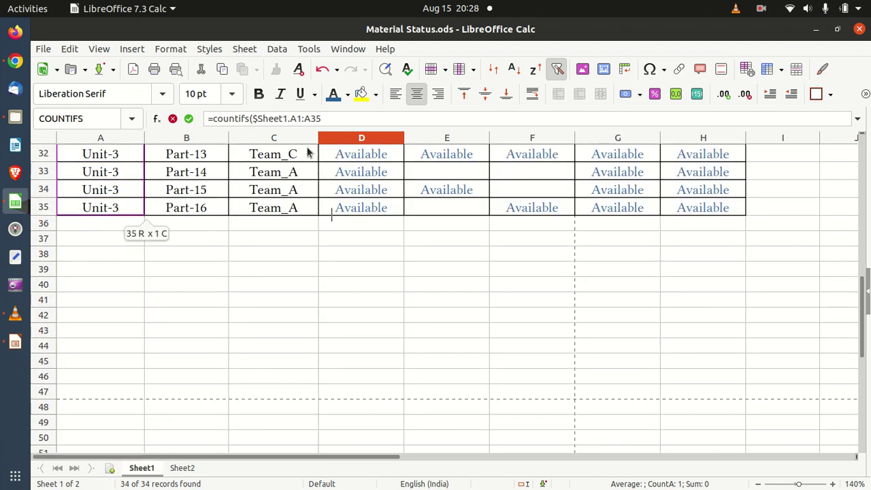
{"action": "key", "text": "shift+F4"}
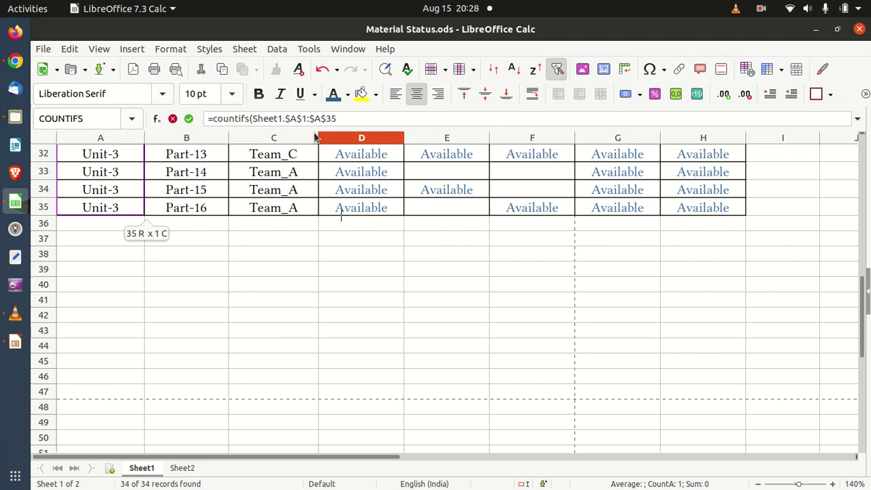
{"action": "left_click", "coordinate": [361, 118]}
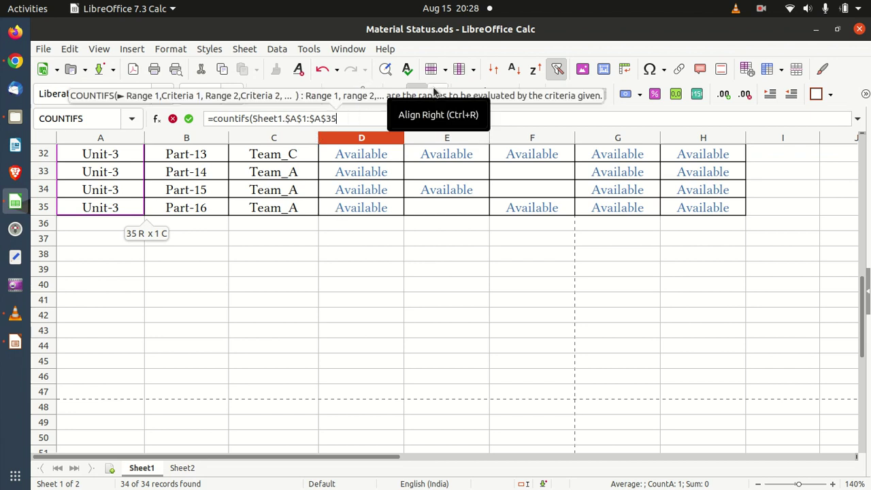
{"action": "type", "text": ","}
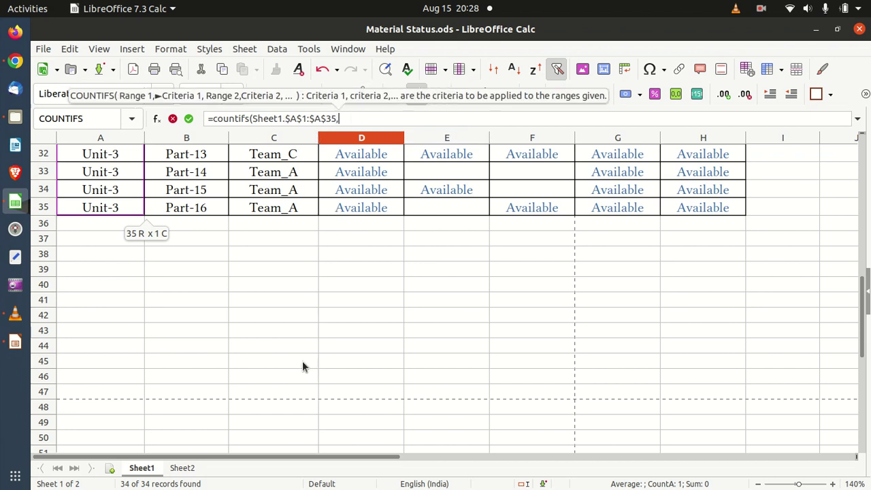
Add Sheet2's Unit-1 cell as the first COUNTIFS criterion with only its column locked, as $A4
{"action": "left_click", "coordinate": [184, 468]}
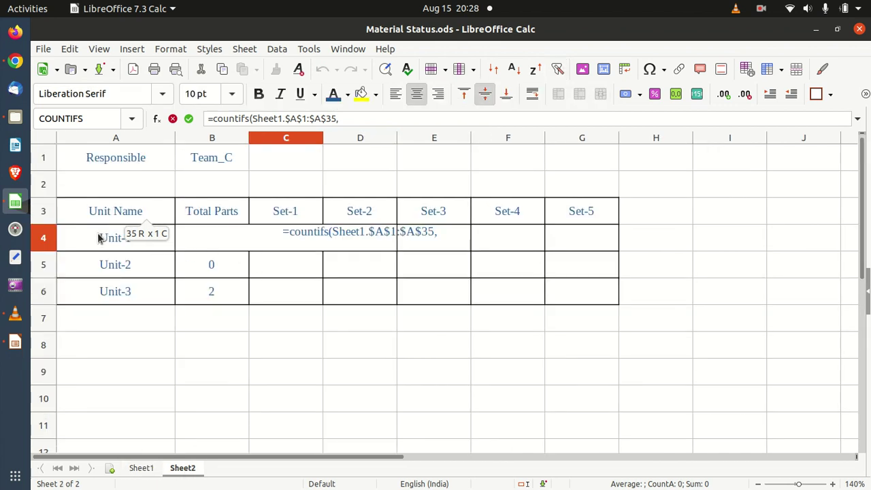
{"action": "left_click", "coordinate": [98, 237]}
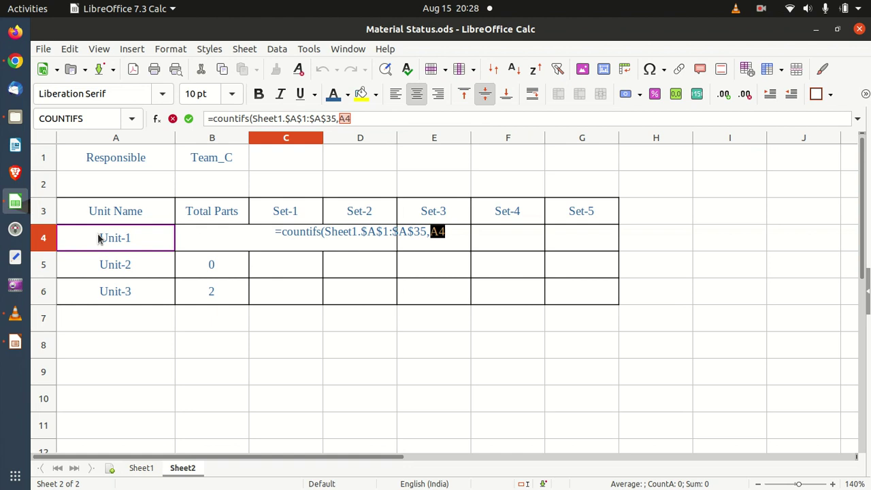
{"action": "key", "text": "shift+F4"}
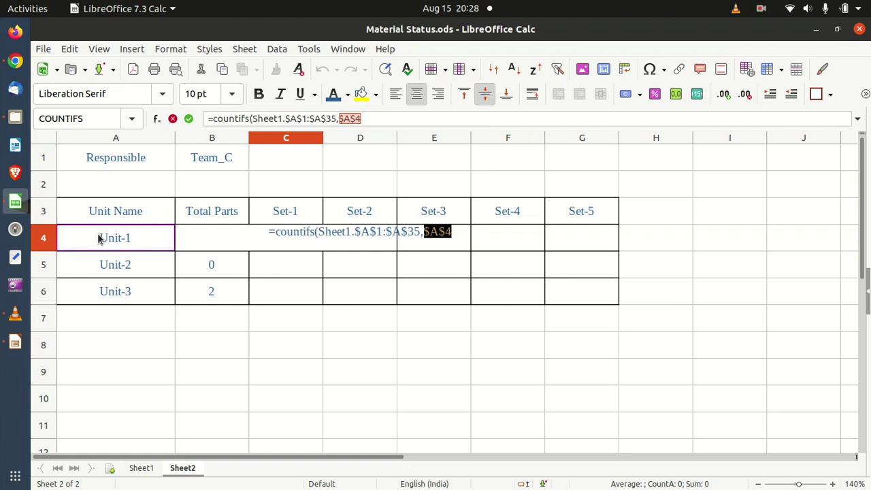
{"action": "left_click", "coordinate": [354, 119]}
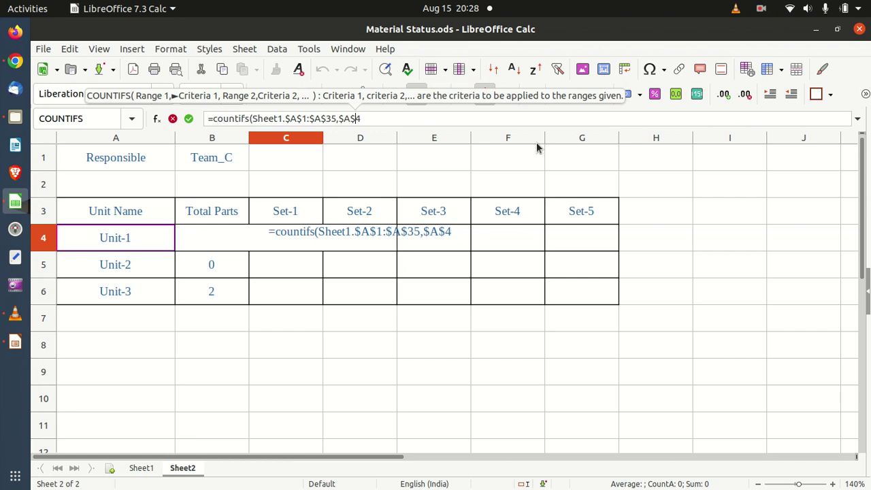
{"action": "key", "text": "BackSpace"}
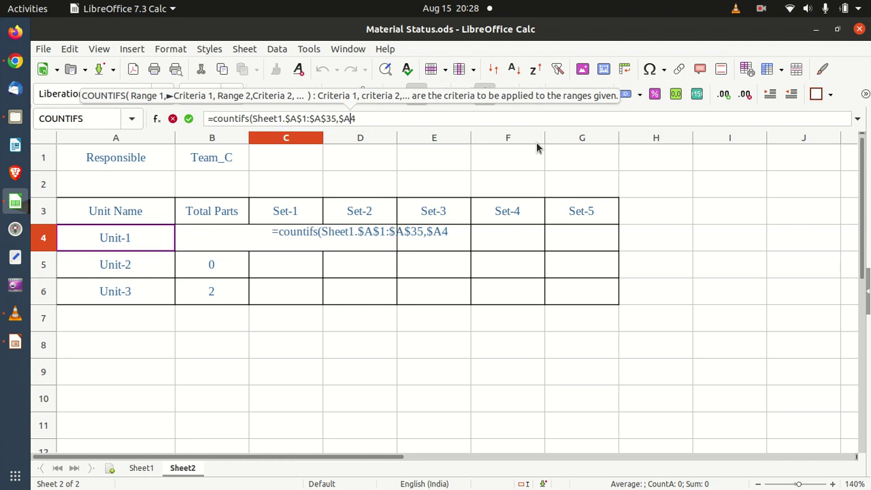
{"action": "key", "text": "Right"}
{"action": "type", "text": ","}
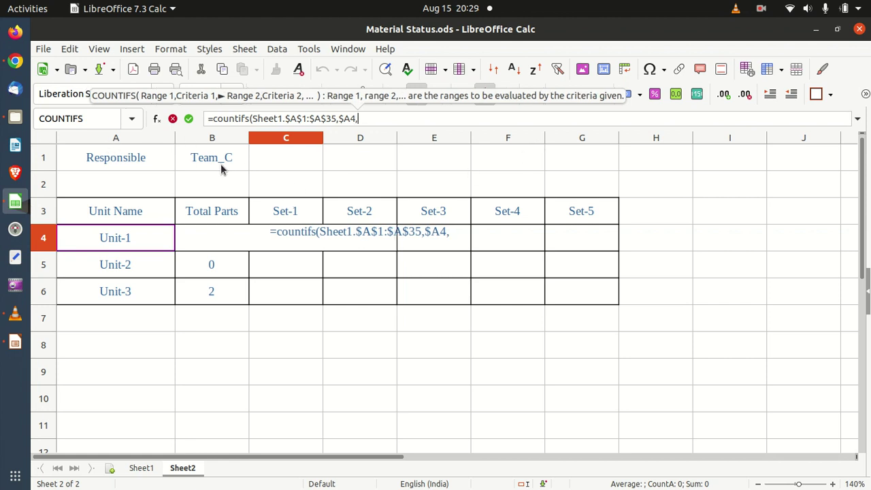
Add Sheet1's Responsibility range Sheet1.$C$1:$C$35 to the COUNTIFS formula, with Sheet2's team cell $B$1 as its criterion
{"action": "left_click", "coordinate": [147, 469]}
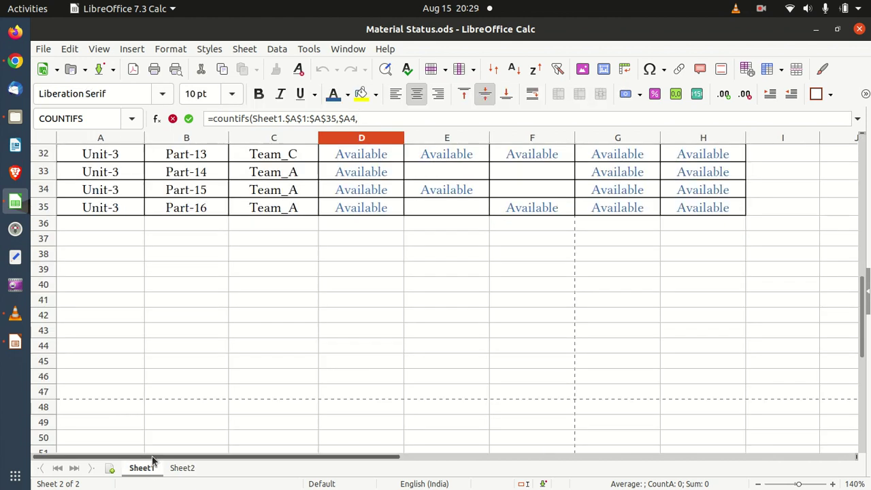
{"action": "left_click_drag", "start_coordinate": [288, 208], "coordinate": [297, 81]}
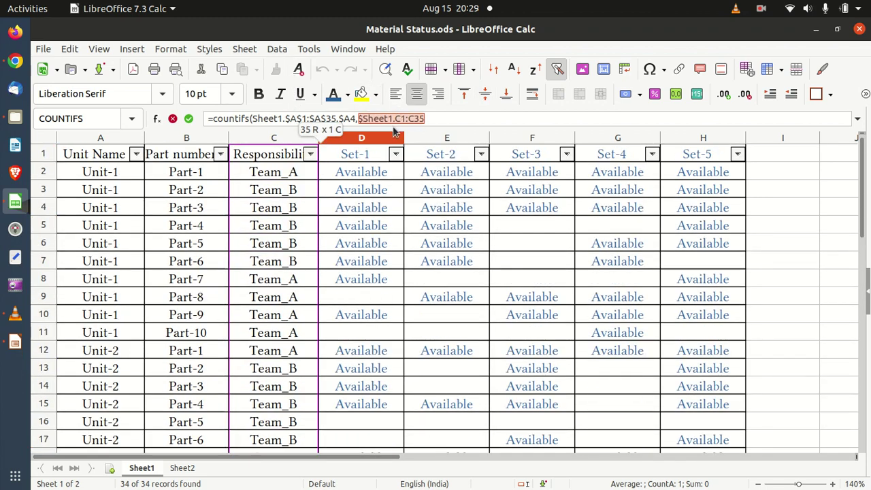
{"action": "key", "text": "F4"}
{"action": "type", "text": ","}
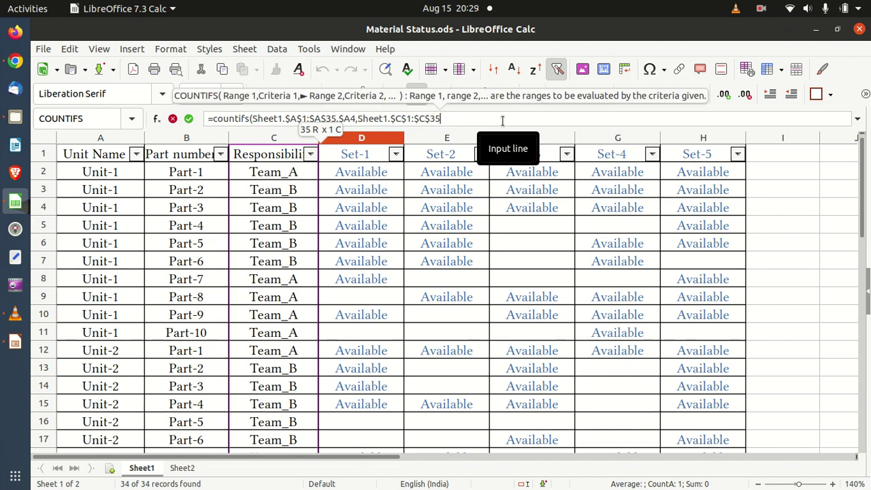
{"action": "left_click", "coordinate": [184, 469]}
{"action": "left_click", "coordinate": [203, 168]}
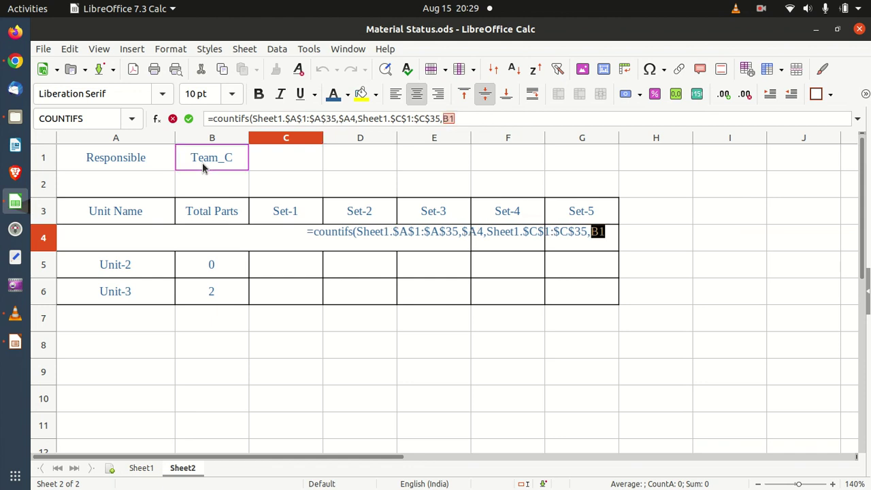
{"action": "key", "text": "F4"}
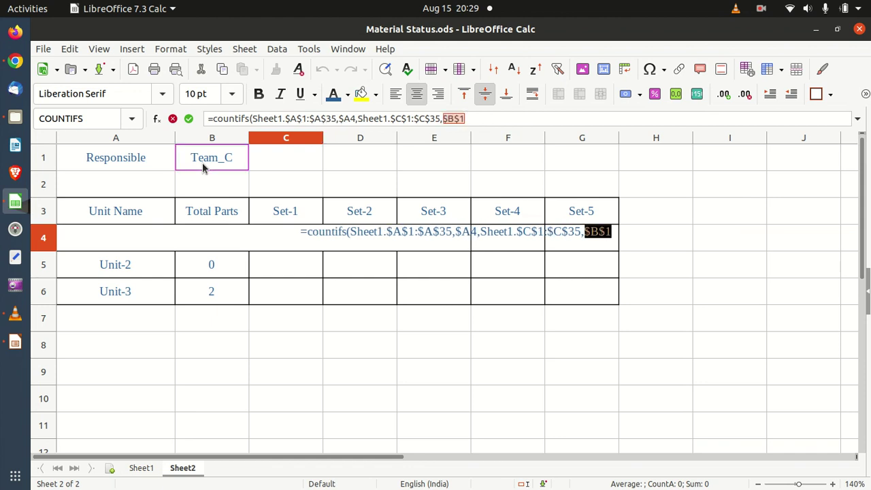
{"action": "left_click", "coordinate": [479, 117]}
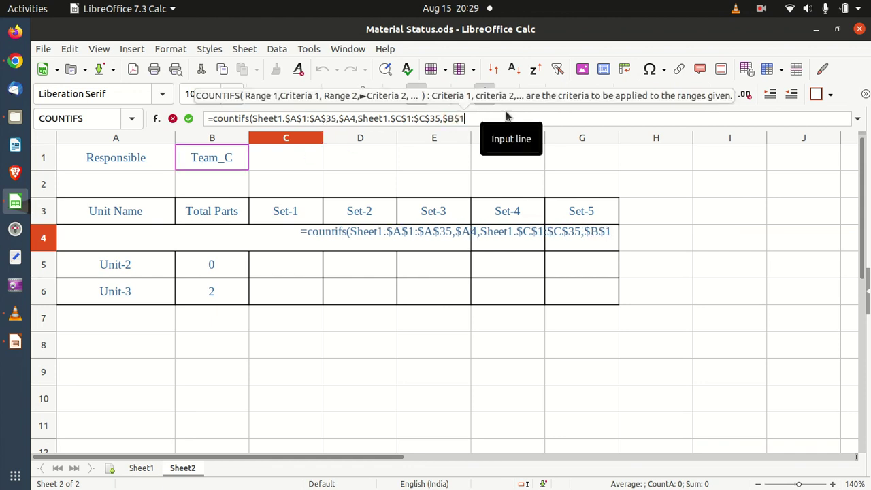
{"action": "type", "text": ","}
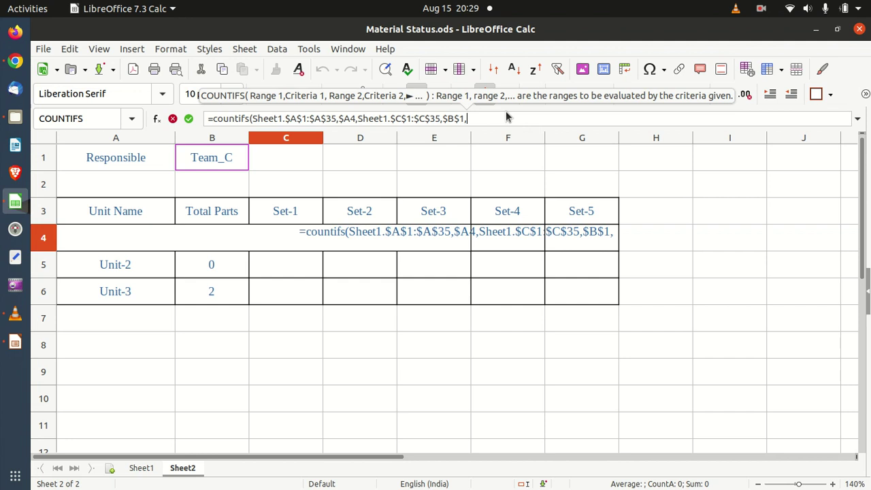
Complete the COUNTIFS formula with Sheet1's Set-1 range Sheet1.$D$1:$D$35 and the criterion "Available"
{"action": "left_click", "coordinate": [140, 468]}
{"action": "left_click_drag", "start_coordinate": [376, 157], "coordinate": [374, 269]}
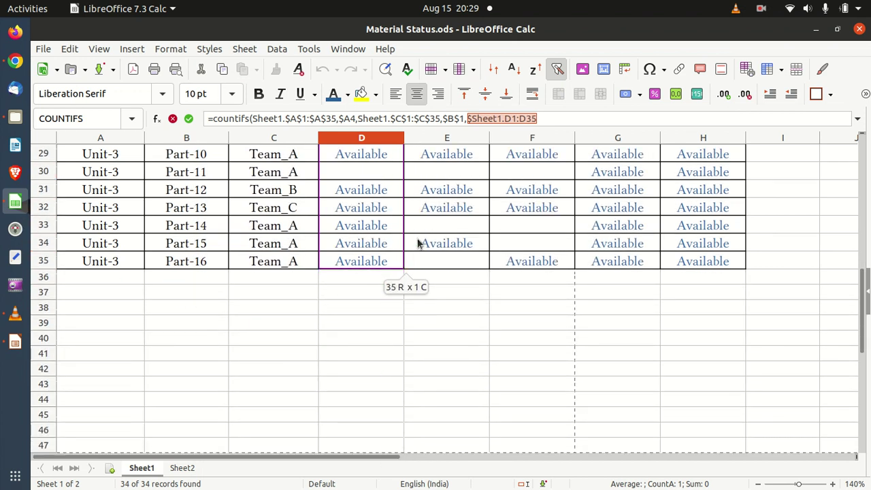
{"action": "left_click", "coordinate": [583, 121]}
{"action": "key", "text": "F4"}
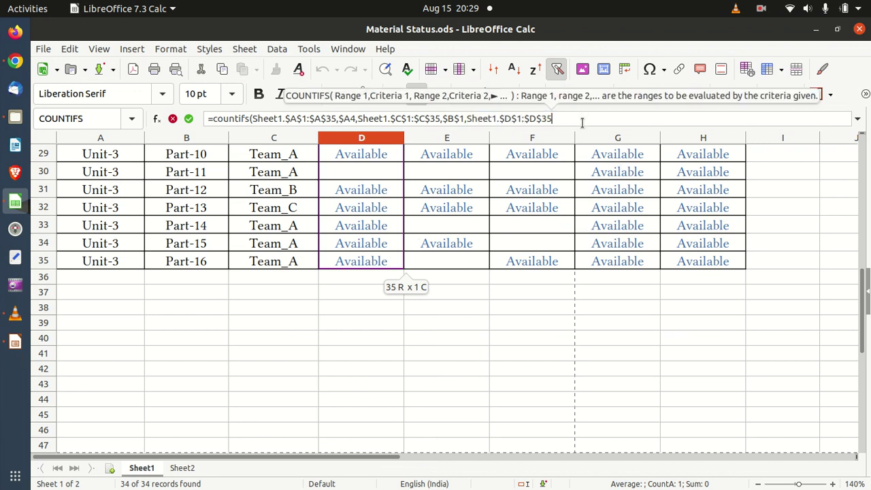
{"action": "type", "text": ","}
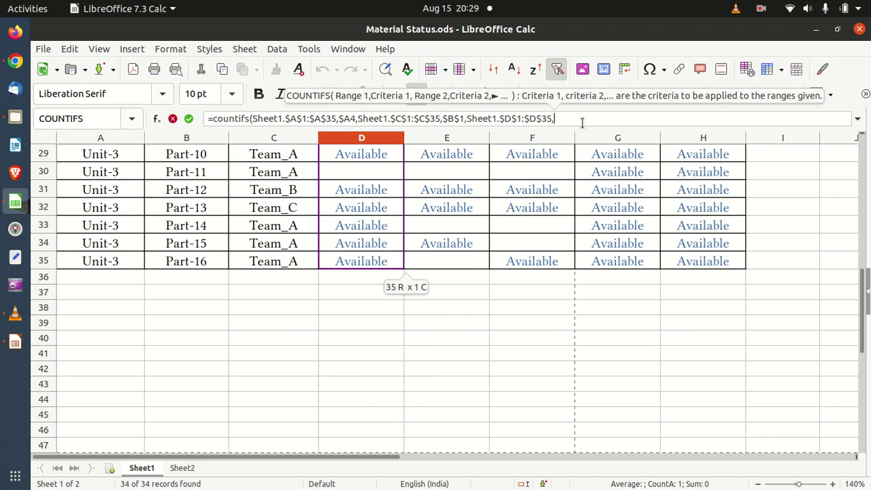
{"action": "type", "text": "\"Avai"}
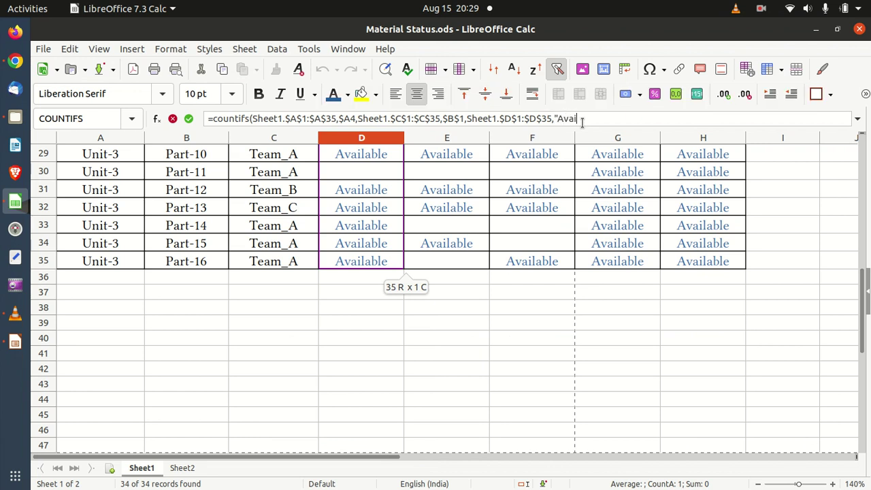
{"action": "type", "text": "lable\")"}
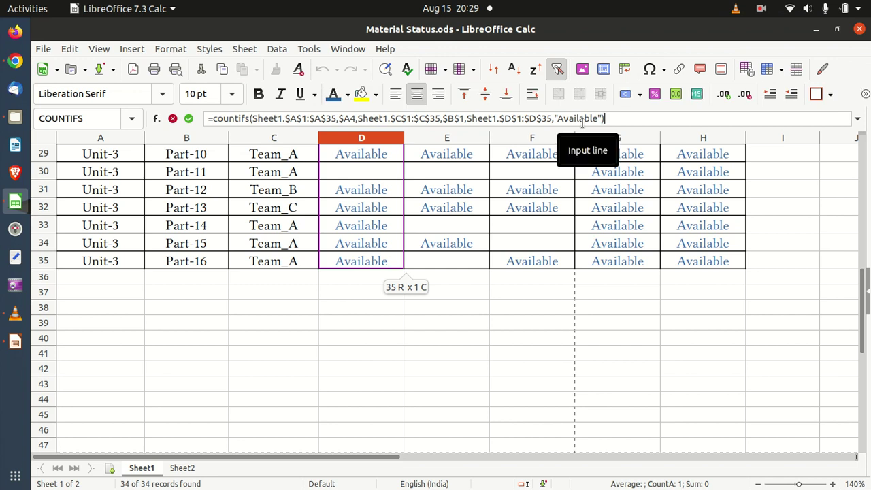
{"action": "key", "text": "Return"}
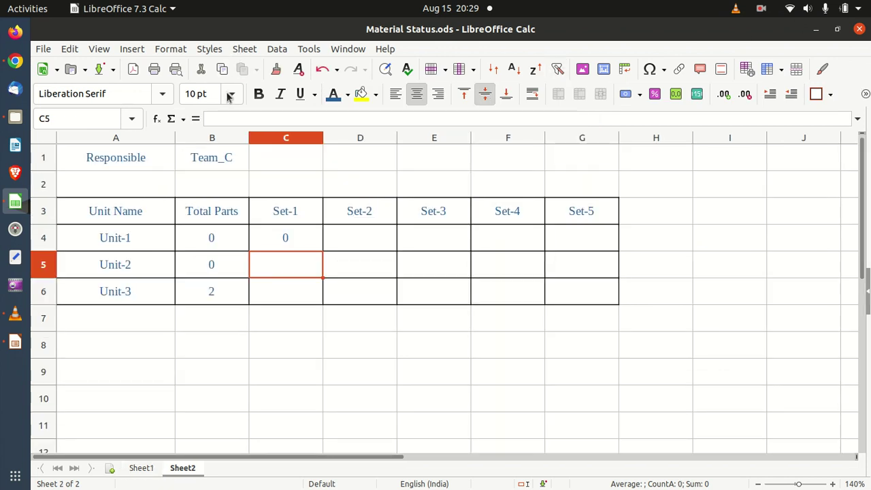
Fill the Set-1 formula from C4 down to C6 and choose Team_A as the responsible team in B1
{"action": "left_click", "coordinate": [281, 248]}
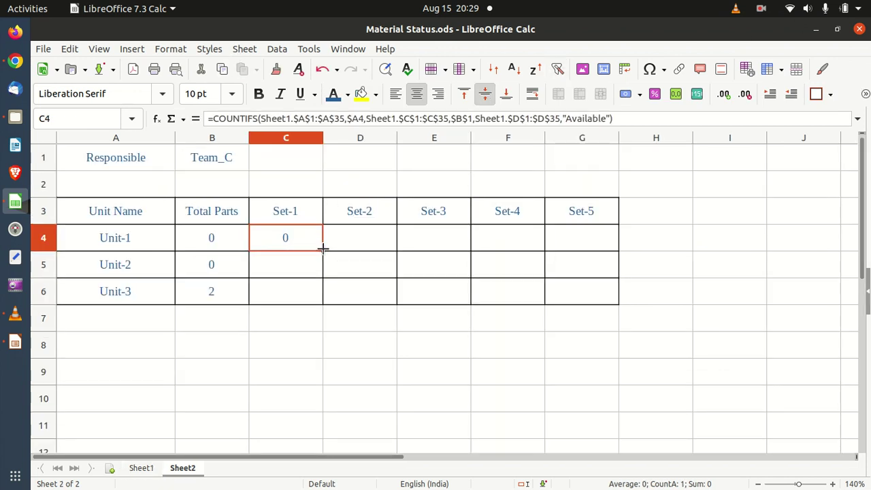
{"action": "left_click_drag", "start_coordinate": [323, 248], "coordinate": [323, 306]}
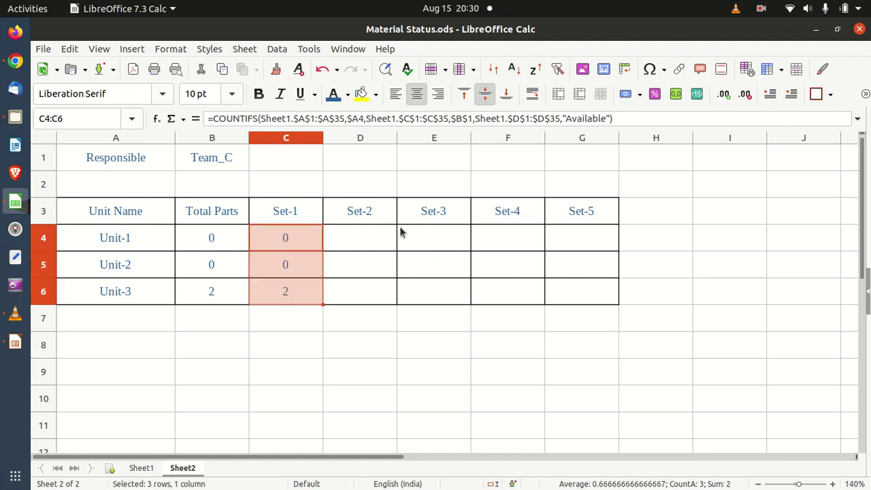
{"action": "left_click", "coordinate": [247, 168]}
{"action": "left_click", "coordinate": [254, 164]}
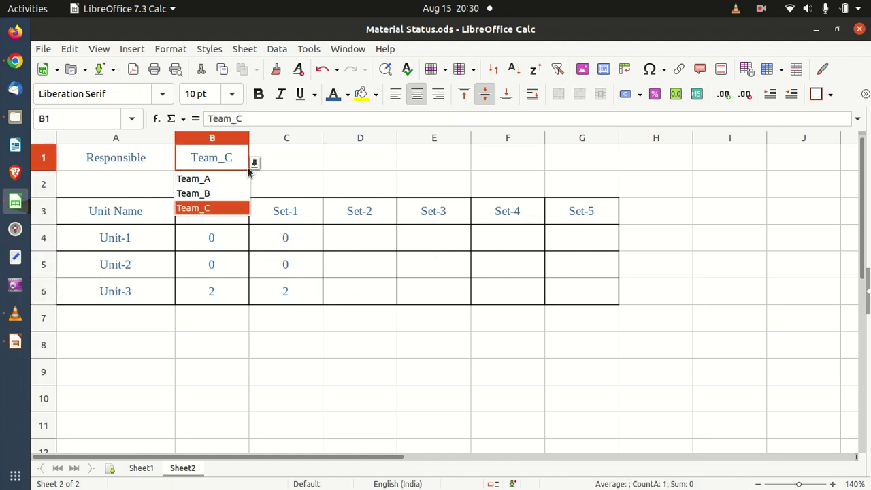
{"action": "left_click", "coordinate": [245, 177]}
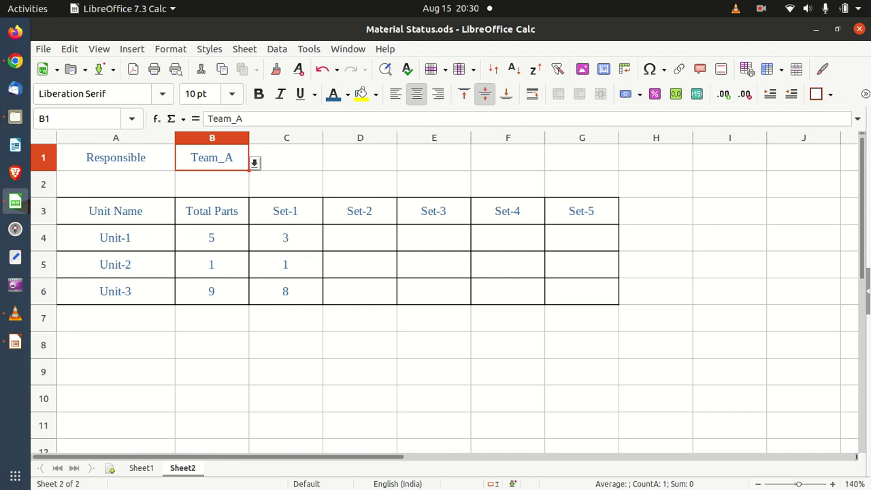
Filter Sheet1's Unit Name column to show only Unit-1
{"action": "left_click", "coordinate": [141, 468]}
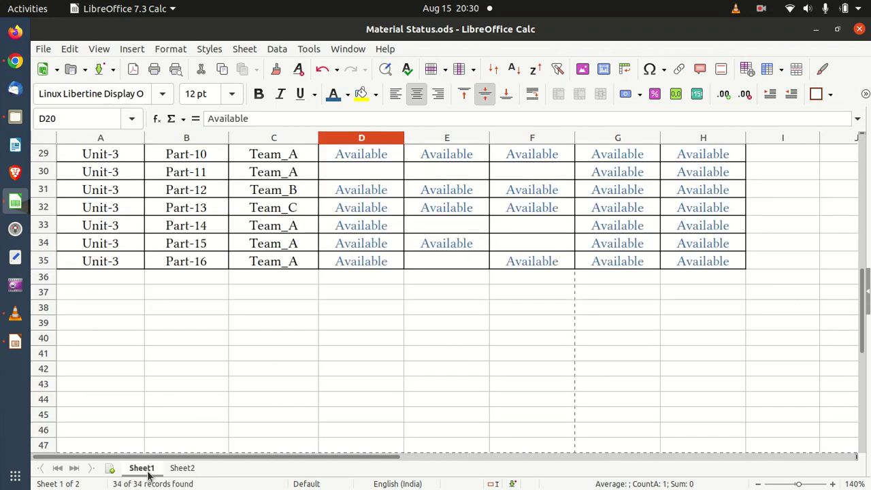
{"action": "scroll", "coordinate": [121, 266], "scroll_direction": "up", "scroll_amount": 9}
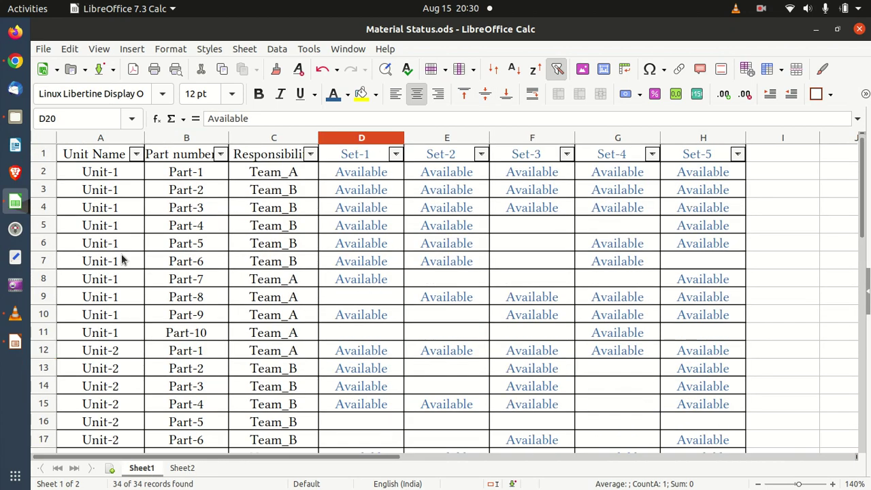
{"action": "left_click", "coordinate": [136, 156]}
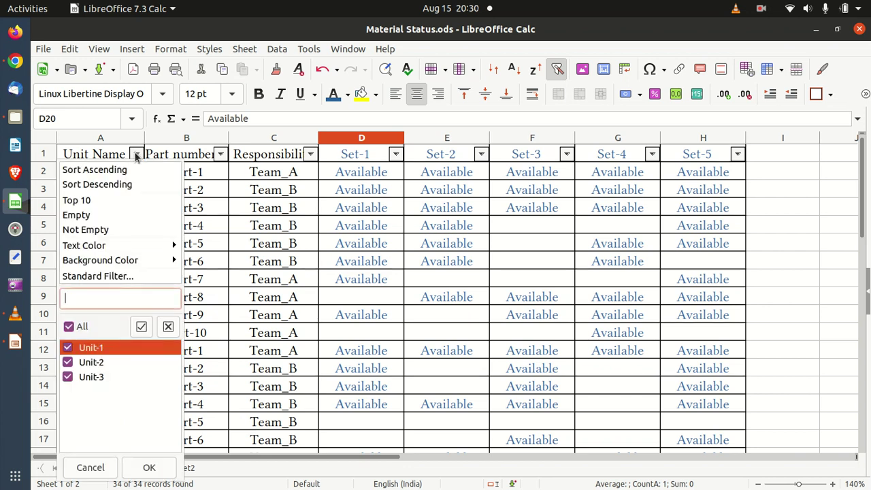
{"action": "left_click", "coordinate": [69, 326]}
{"action": "left_click", "coordinate": [69, 348]}
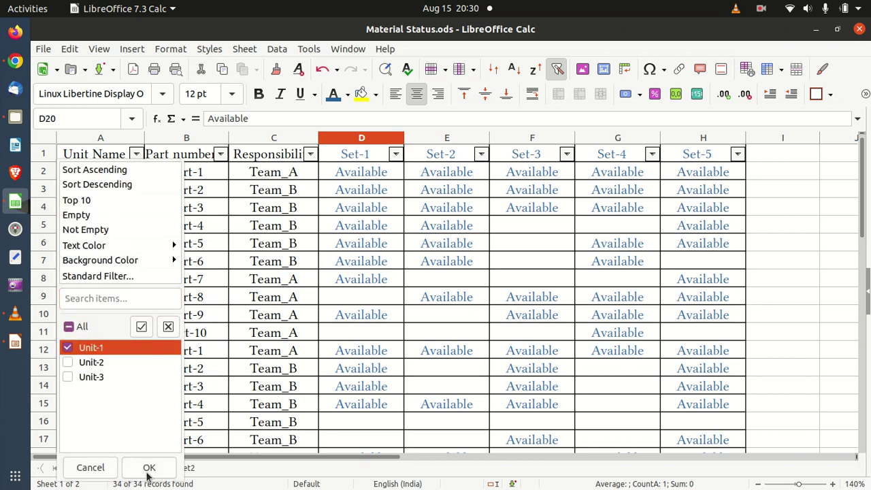
{"action": "left_click", "coordinate": [149, 467]}
Check the chosen team on Sheet2 and filter Sheet1's Responsibility column to Team_A only
{"action": "left_click", "coordinate": [182, 469]}
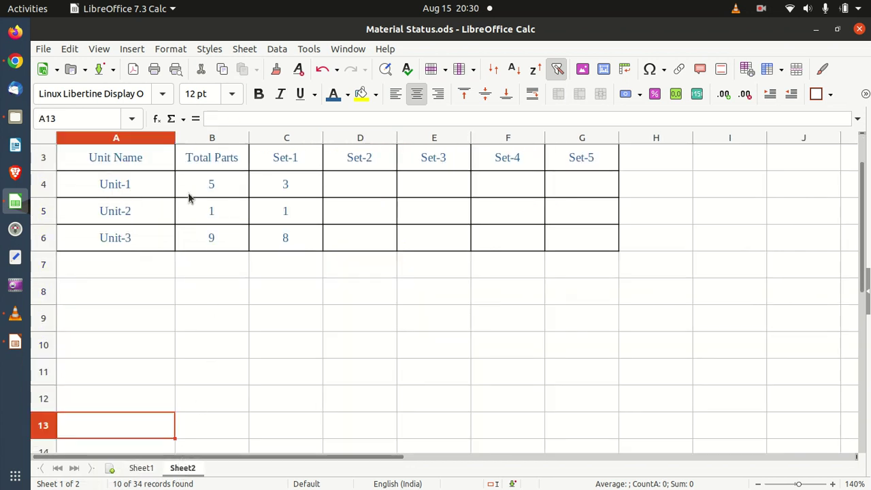
{"action": "scroll", "coordinate": [246, 185], "scroll_direction": "up", "scroll_amount": 1}
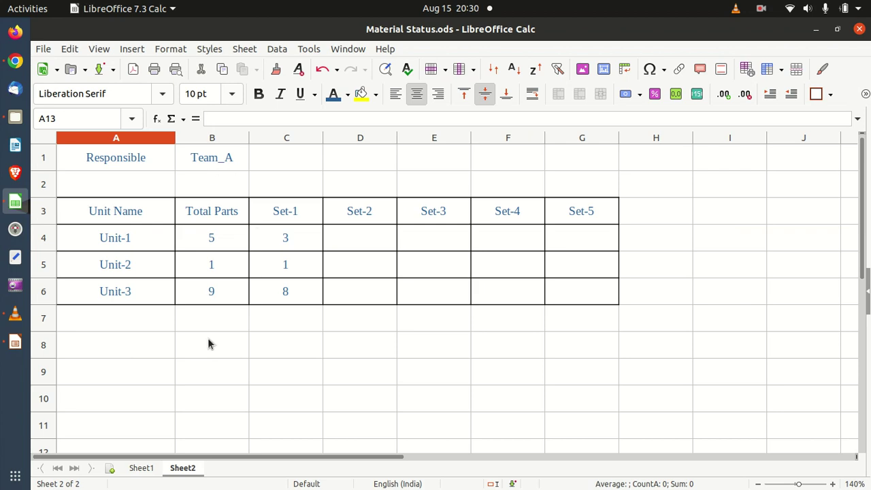
{"action": "left_click", "coordinate": [141, 468]}
{"action": "left_click", "coordinate": [310, 154]}
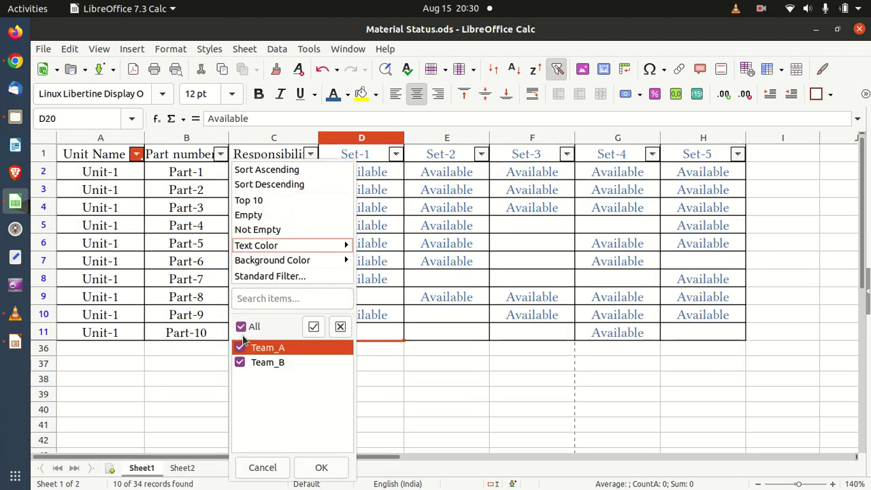
{"action": "left_click", "coordinate": [239, 362]}
{"action": "left_click", "coordinate": [322, 469]}
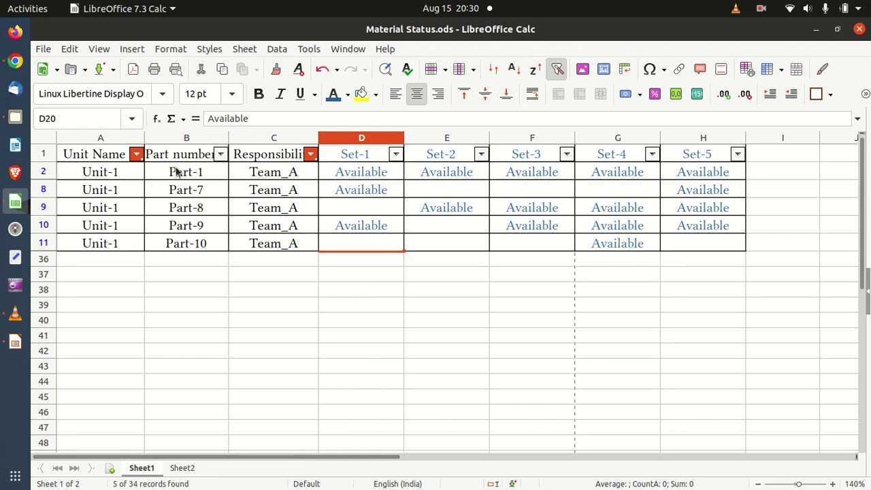
Select the filtered part numbers and Set-1 cells on Sheet1 to compare their counts with Sheet2's Unit-1 row
{"action": "left_click_drag", "start_coordinate": [179, 171], "coordinate": [197, 251]}
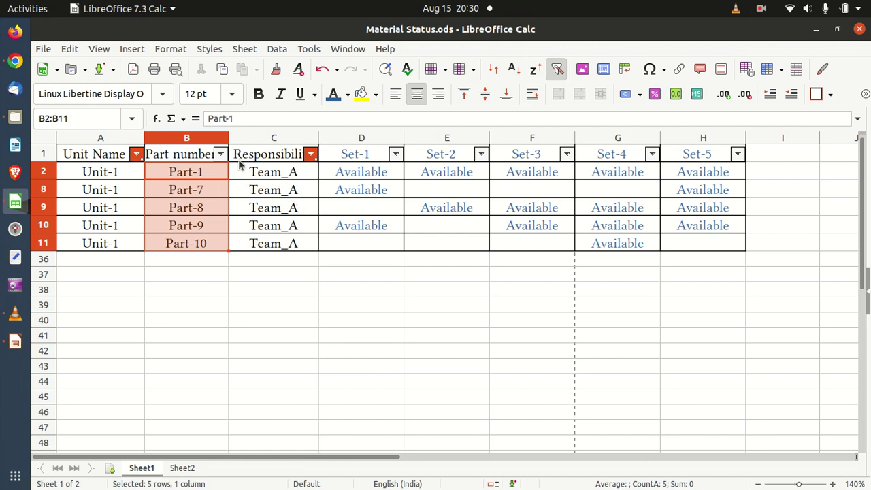
{"action": "left_click", "coordinate": [360, 174]}
{"action": "left_click_drag", "start_coordinate": [361, 174], "coordinate": [363, 243]}
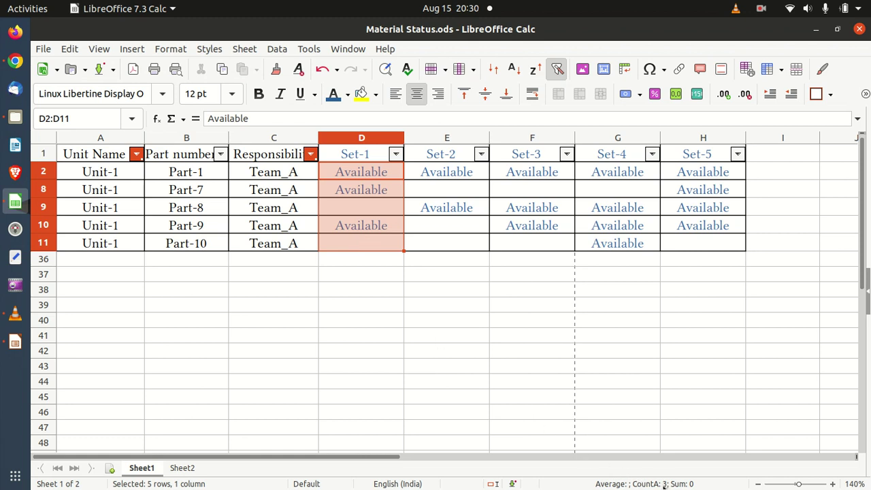
{"action": "left_click_drag", "start_coordinate": [208, 173], "coordinate": [219, 243]}
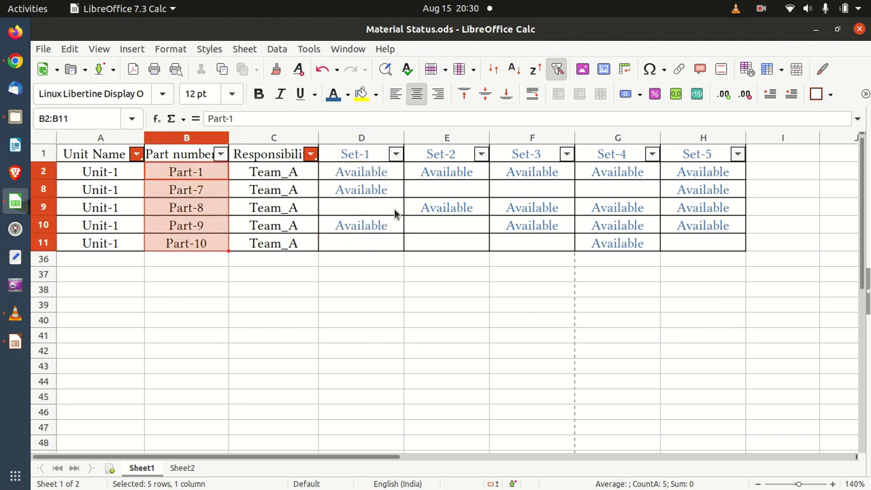
{"action": "left_click", "coordinate": [181, 469]}
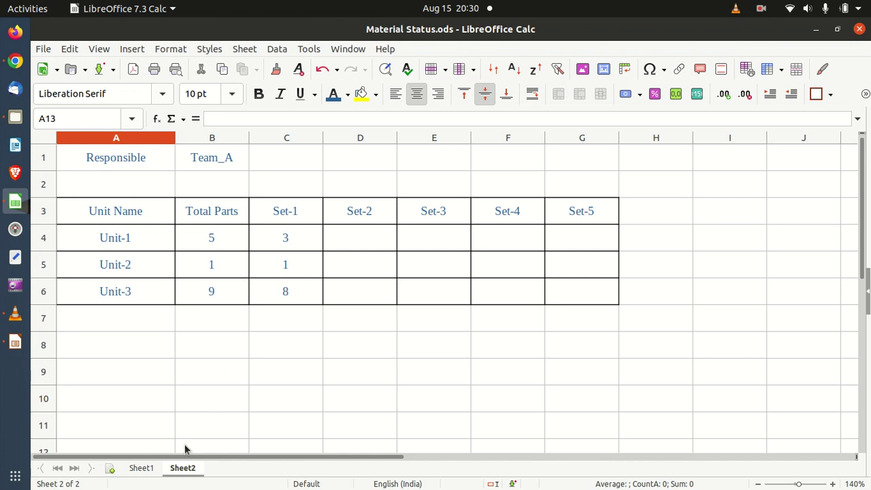
Filter Sheet1's Unit Name column to Unit-2 only and compare the listed parts with Sheet2's Unit-2 row
{"action": "left_click", "coordinate": [142, 468]}
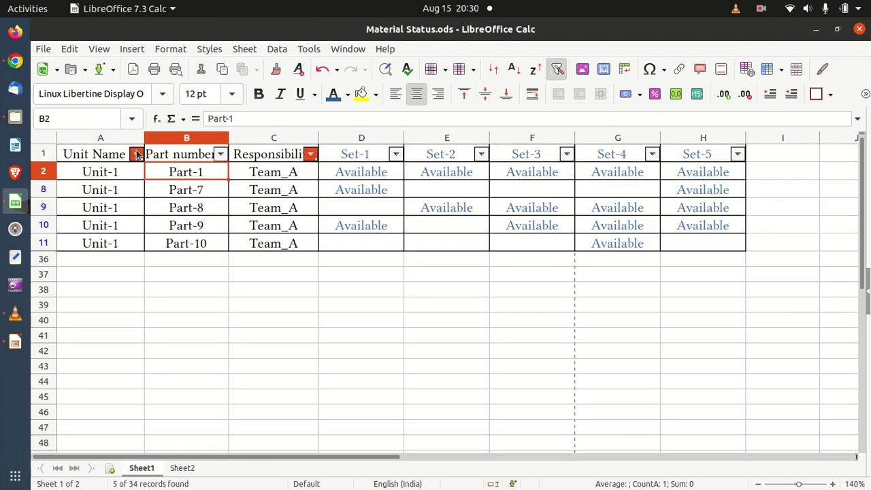
{"action": "left_click", "coordinate": [136, 154]}
{"action": "left_click", "coordinate": [69, 348]}
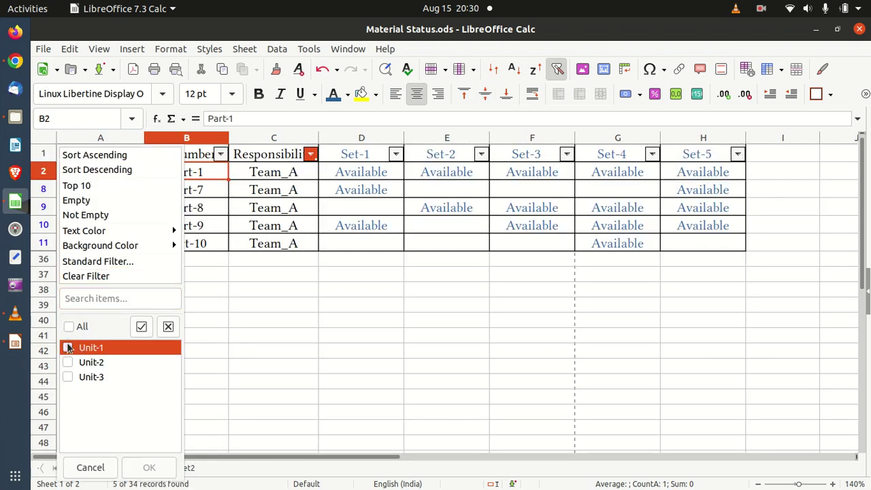
{"action": "left_click", "coordinate": [68, 363]}
{"action": "left_click", "coordinate": [149, 468]}
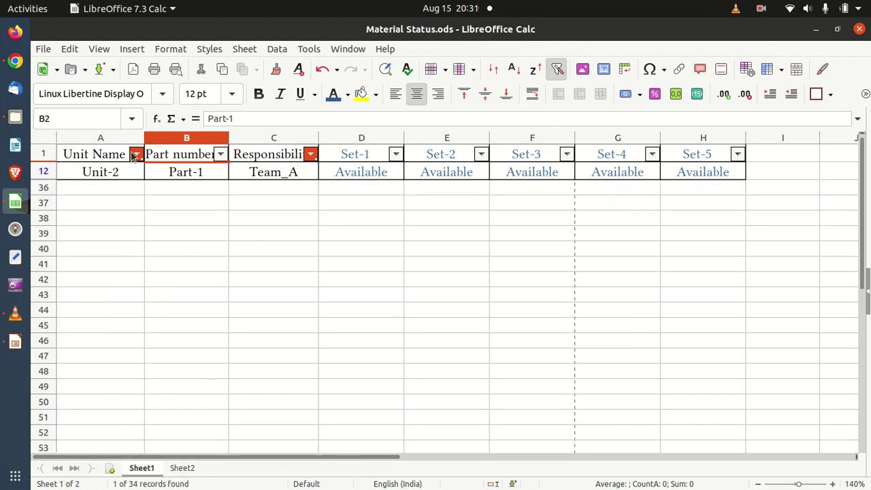
{"action": "left_click", "coordinate": [182, 468]}
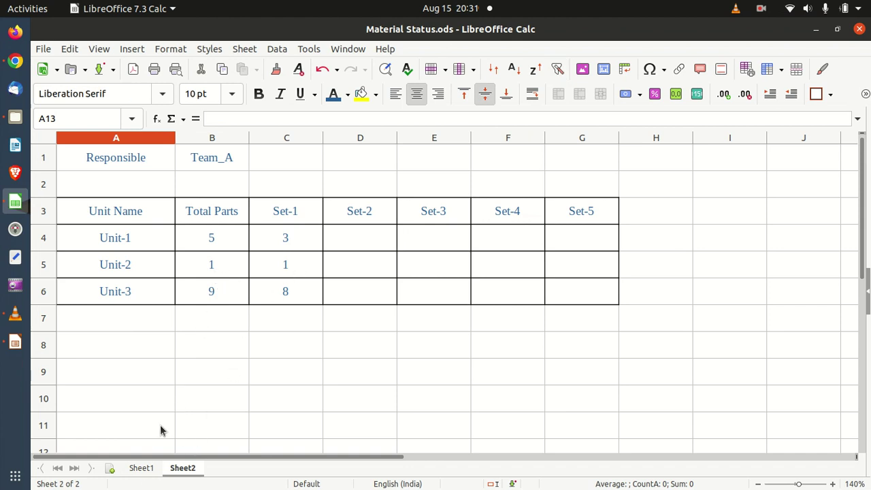
Filter Sheet1's Unit Name column to Unit-3 only and select the Responsibility and Set-1 cells to check their counts
{"action": "left_click", "coordinate": [137, 468]}
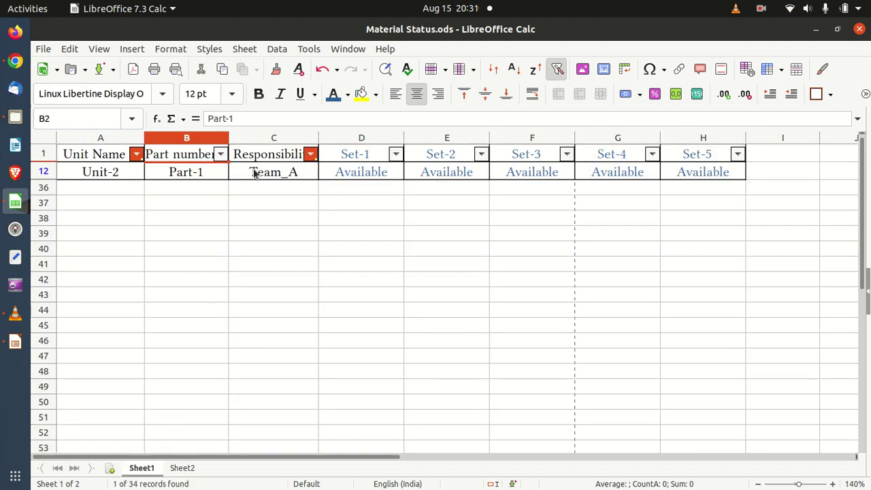
{"action": "left_click", "coordinate": [137, 155]}
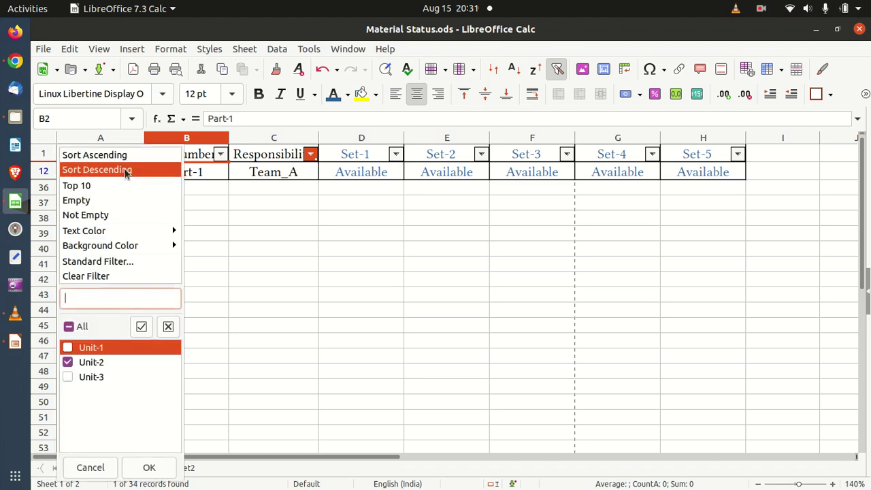
{"action": "left_click", "coordinate": [66, 377]}
{"action": "left_click", "coordinate": [67, 362]}
{"action": "left_click", "coordinate": [167, 467]}
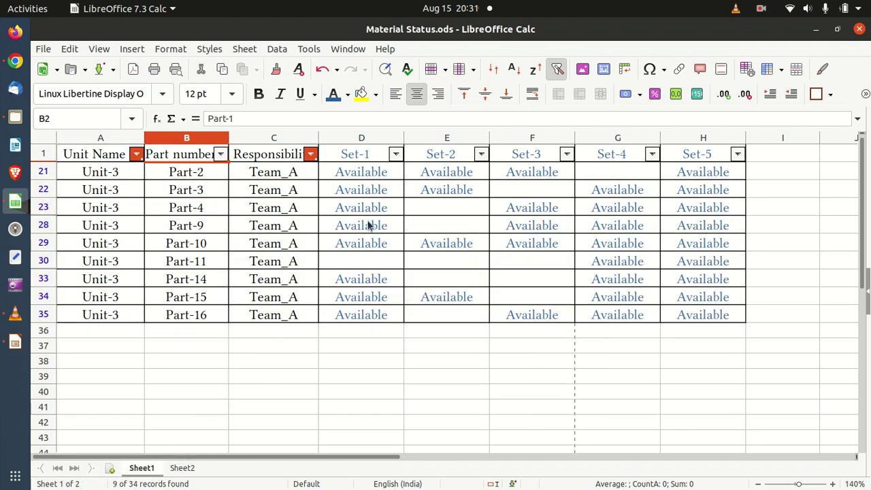
{"action": "left_click", "coordinate": [336, 262]}
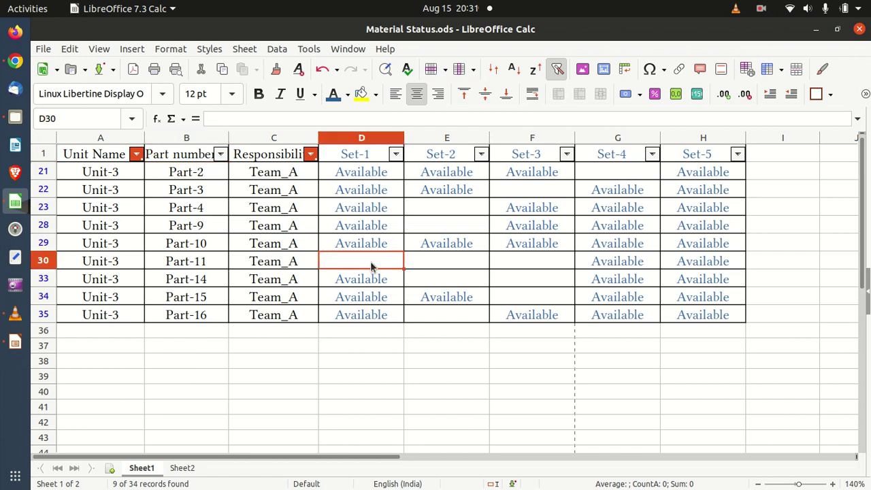
{"action": "left_click_drag", "start_coordinate": [288, 171], "coordinate": [288, 314]}
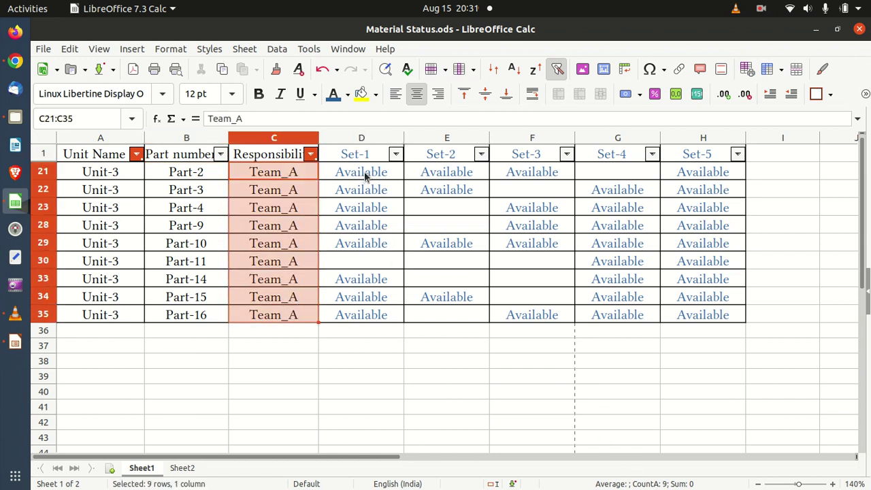
{"action": "left_click_drag", "start_coordinate": [363, 172], "coordinate": [373, 322]}
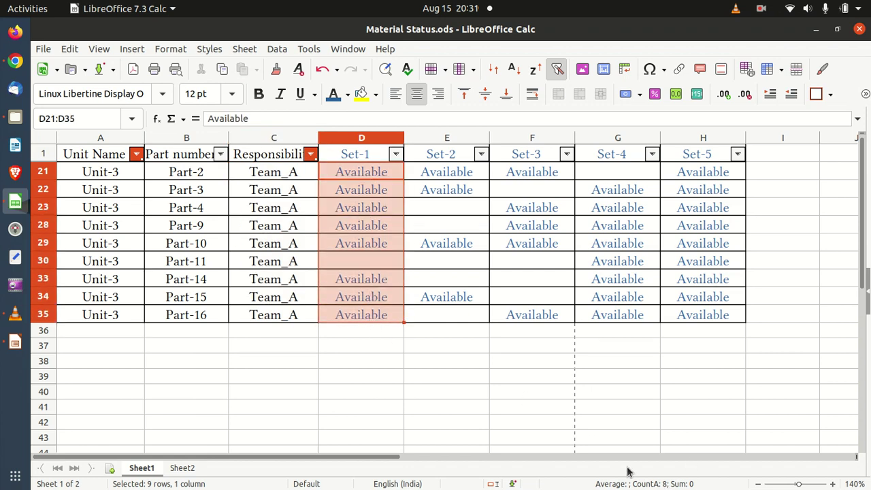
{"action": "left_click", "coordinate": [378, 260]}
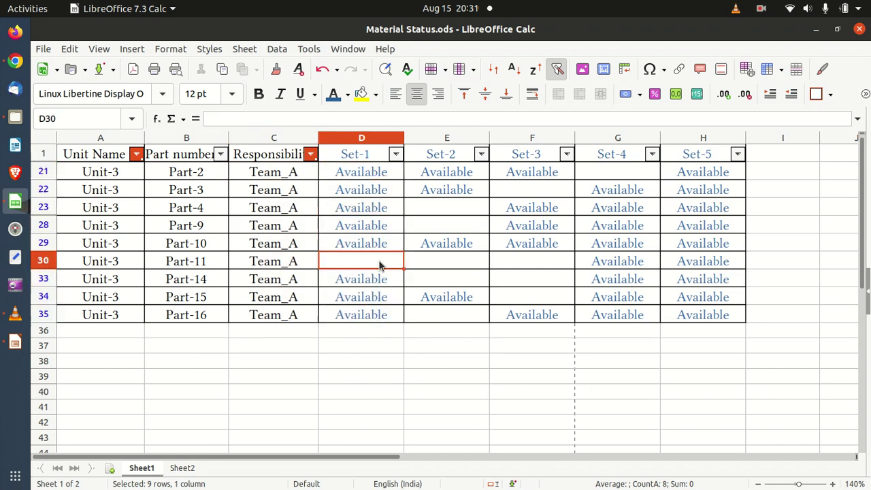
Change Sheet1's Unit Name filter to show only Unit-1
{"action": "left_click", "coordinate": [136, 154]}
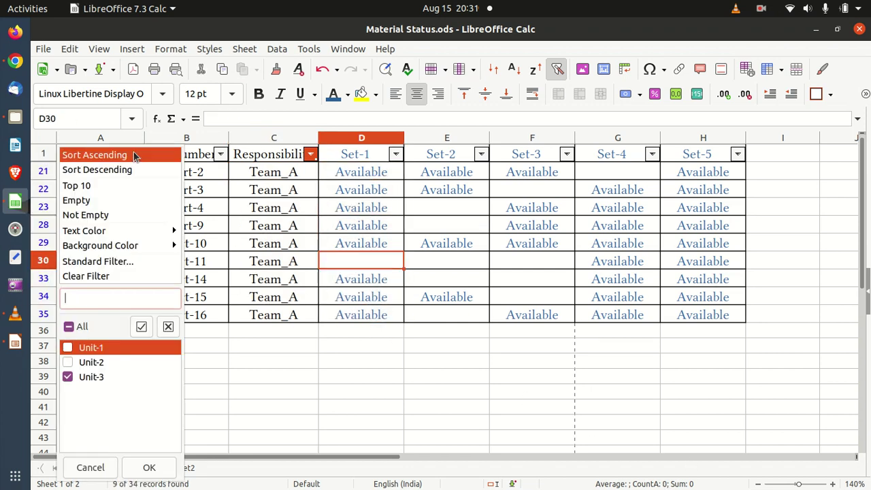
{"action": "left_click", "coordinate": [67, 349]}
{"action": "left_click", "coordinate": [68, 376]}
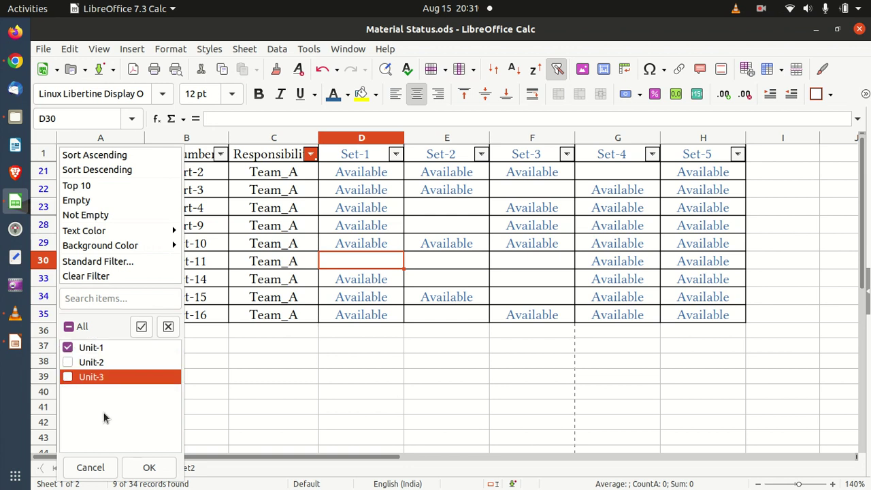
{"action": "left_click", "coordinate": [149, 468]}
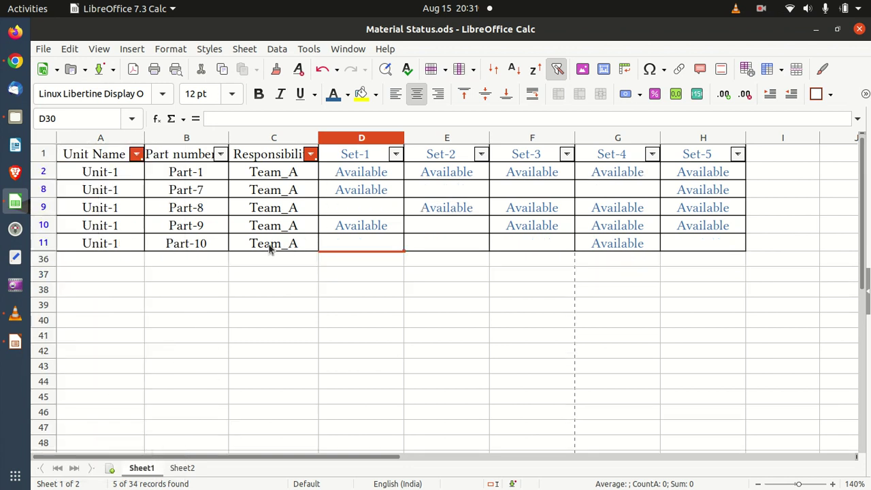
Copy Part-7's Set-1 entry "Available" into Part-8's Set-1 cell D9 and check Unit-1's Set-1 count on Sheet2
{"action": "left_click", "coordinate": [177, 210]}
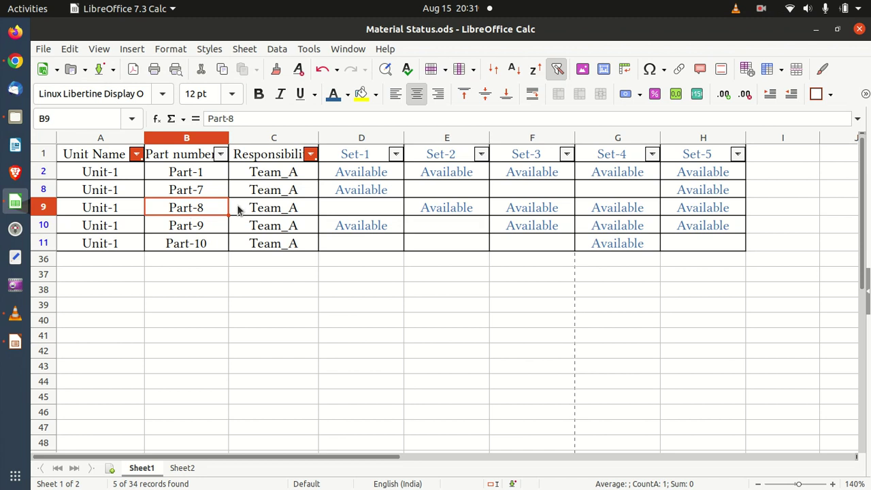
{"action": "key", "text": "ctrl+c"}
{"action": "left_click", "coordinate": [350, 203]}
{"action": "key", "text": "ctrl+v"}
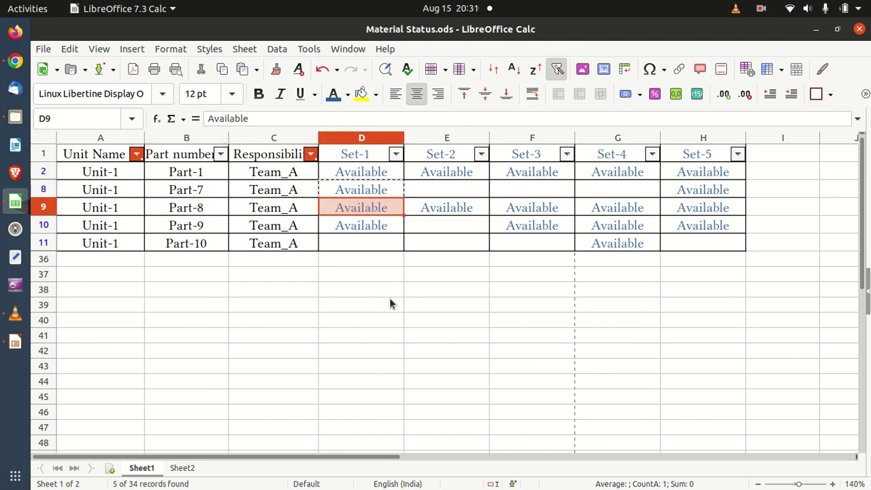
{"action": "left_click", "coordinate": [389, 299]}
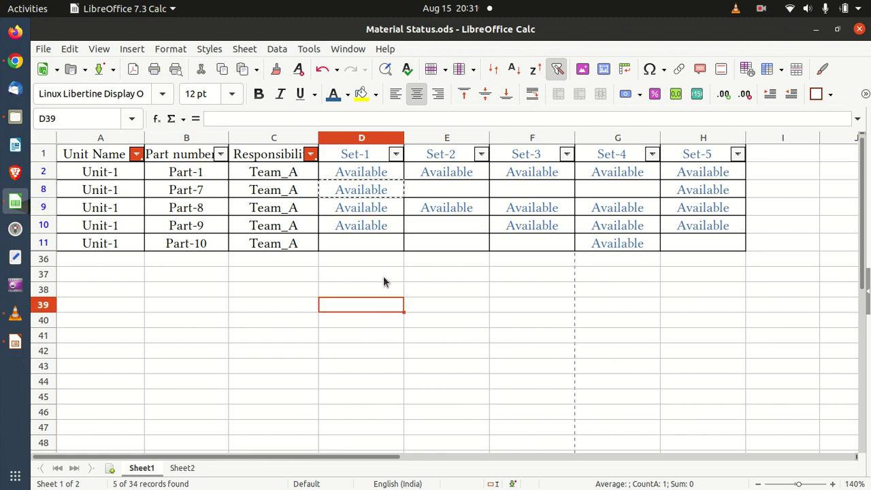
{"action": "left_click", "coordinate": [184, 468]}
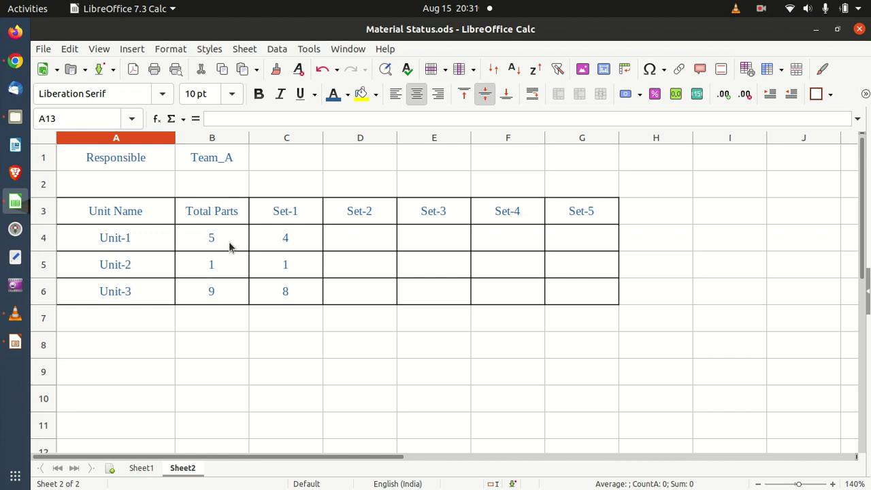
{"action": "left_click", "coordinate": [295, 238]}
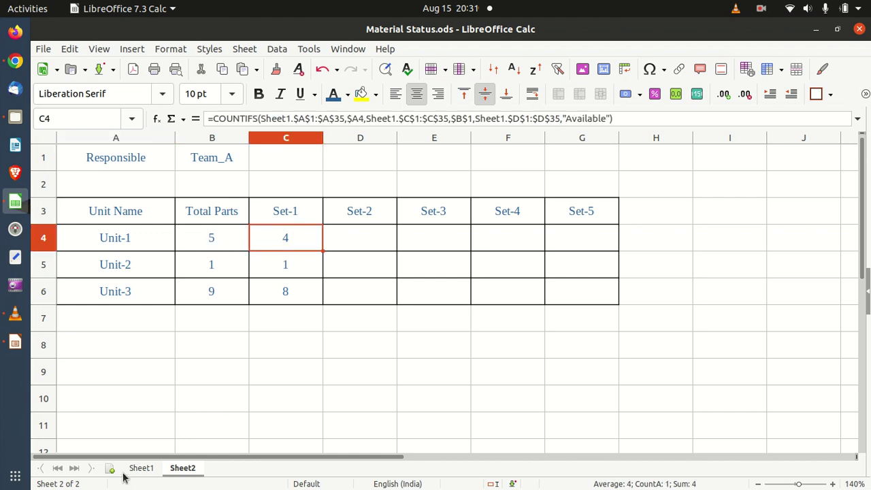
Clear Part-8's Set-1 cell D9 on Sheet1, keeping Part-7's entry, and recheck Unit-1's Set-1 count on Sheet2
{"action": "left_click", "coordinate": [137, 469]}
{"action": "left_click", "coordinate": [357, 197]}
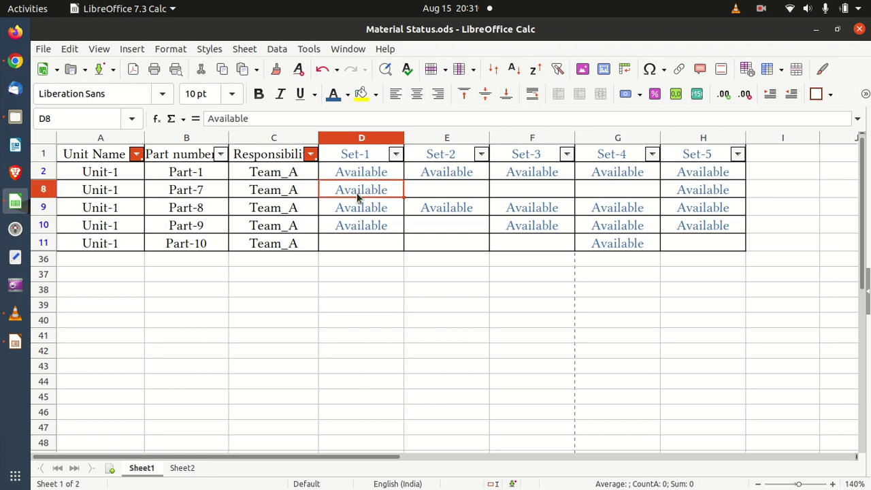
{"action": "key", "text": "Delete"}
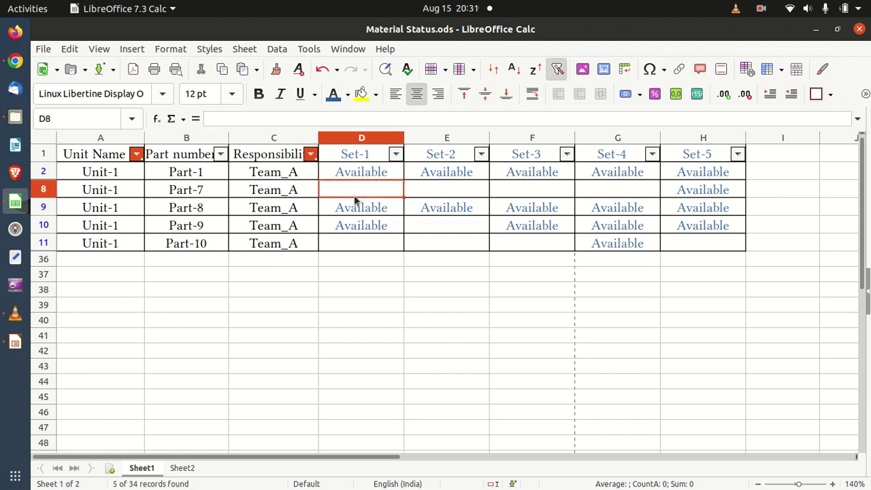
{"action": "key", "text": "ctrl+z"}
{"action": "left_click", "coordinate": [361, 203]}
{"action": "key", "text": "Delete"}
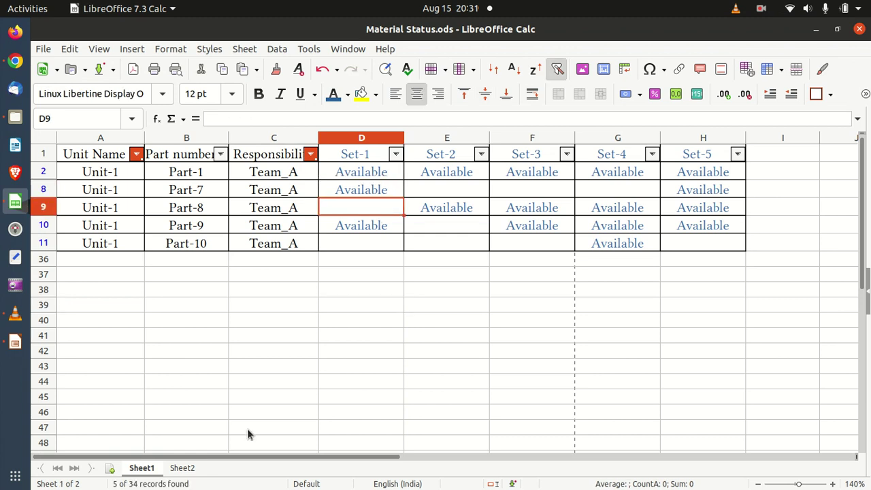
{"action": "left_click", "coordinate": [192, 470]}
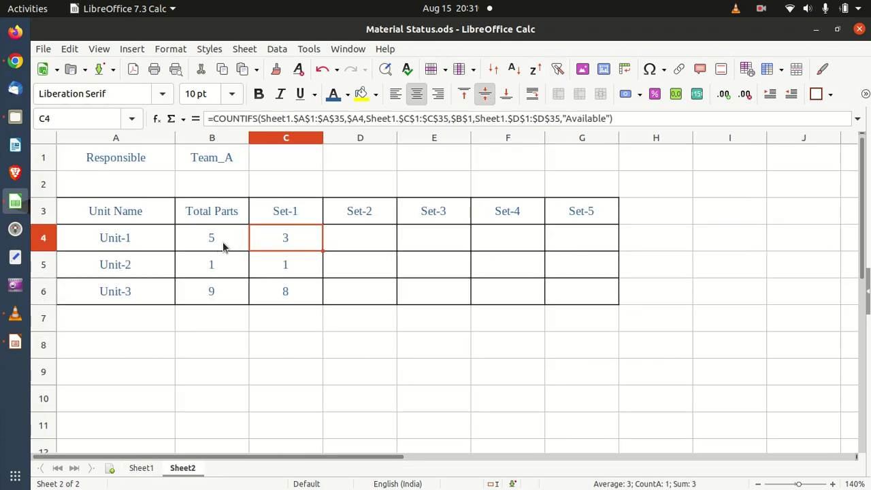
Copy "Available" from D8 into D9 on Sheet1 once more and view the updated Unit-1 row on Sheet2
{"action": "left_click", "coordinate": [143, 468]}
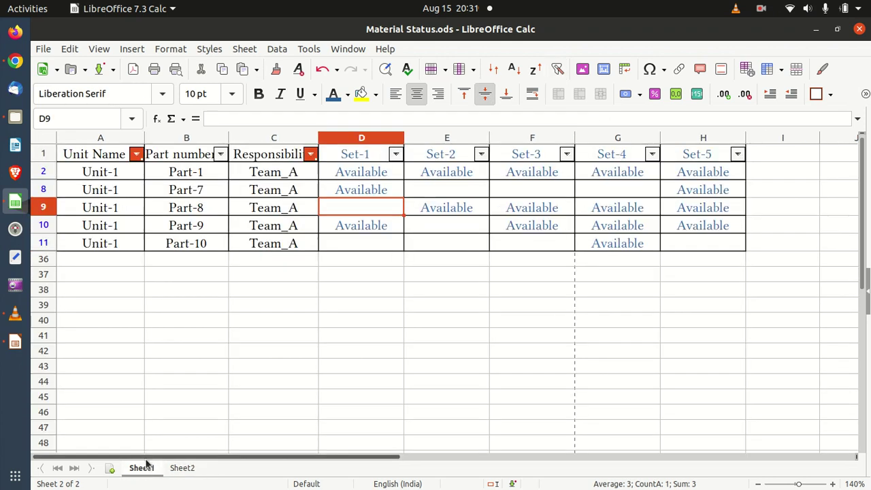
{"action": "left_click", "coordinate": [364, 195]}
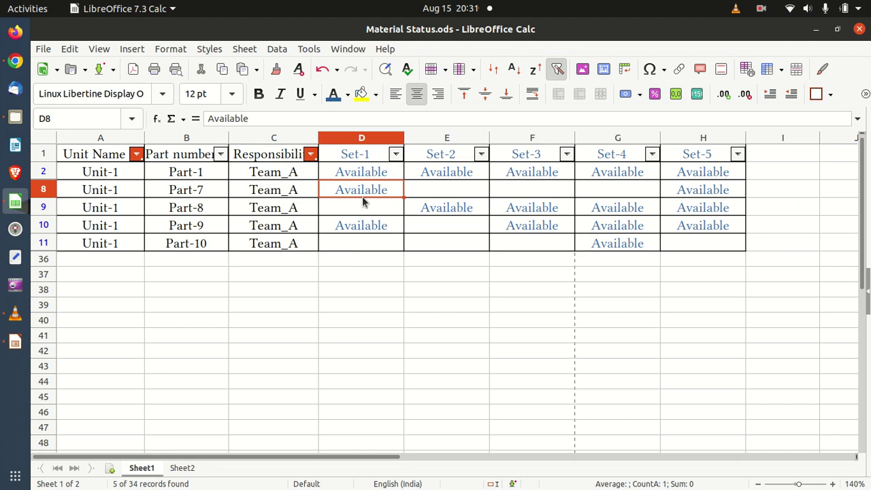
{"action": "key", "text": "ctrl+c"}
{"action": "left_click", "coordinate": [363, 211]}
{"action": "key", "text": "ctrl+v"}
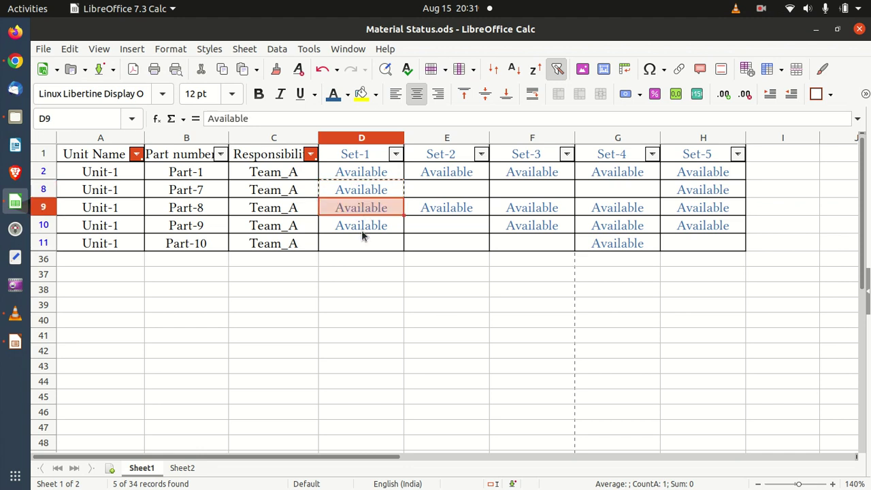
{"action": "left_click", "coordinate": [183, 468]}
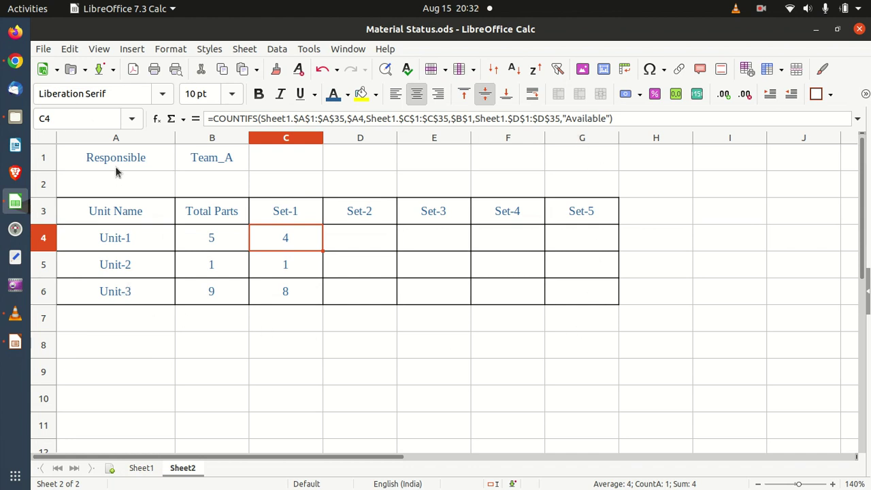
Delete the "Available" entry from Sheet1's D9 and return to the summary table on Sheet2
{"action": "left_click", "coordinate": [143, 469]}
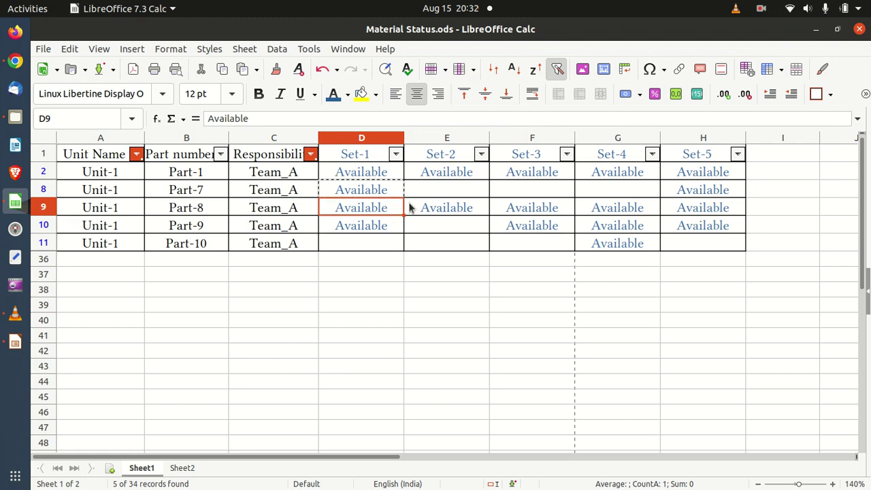
{"action": "key", "text": "Delete"}
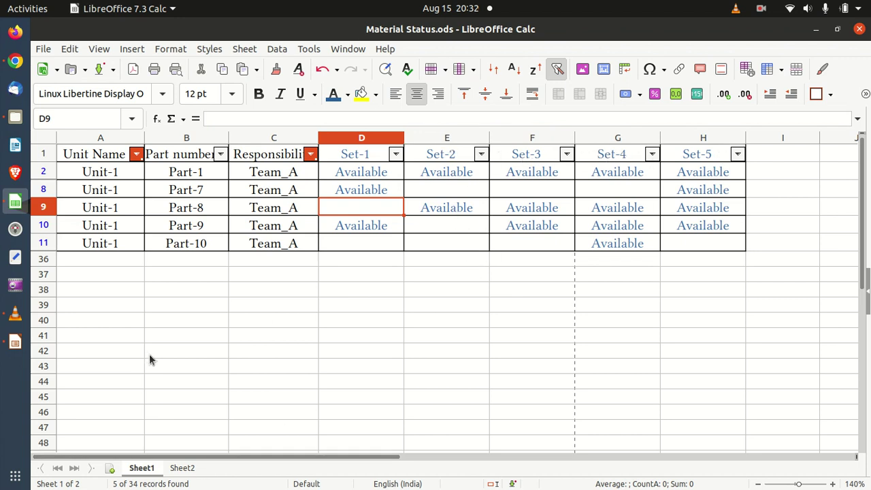
{"action": "left_click", "coordinate": [183, 468]}
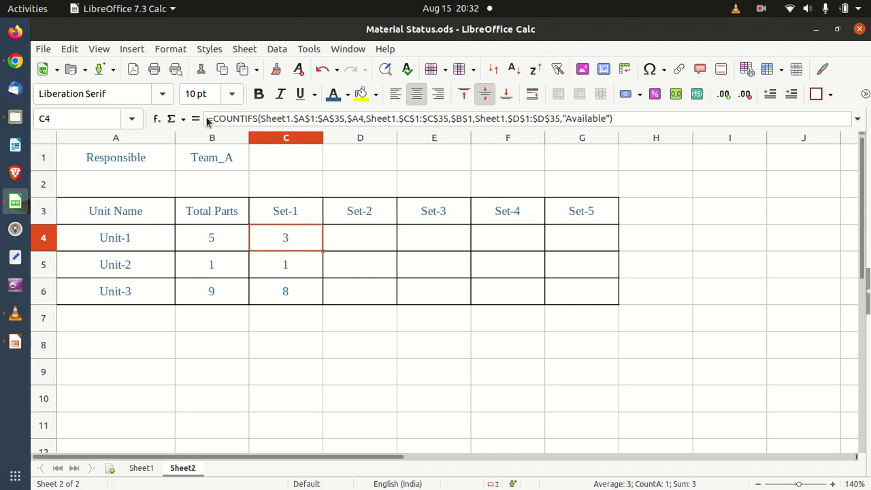
Copy the full COUNTIFS formula text from C4 and enter it unchanged in D4 under Set-2
{"action": "left_click_drag", "start_coordinate": [208, 119], "coordinate": [663, 111]}
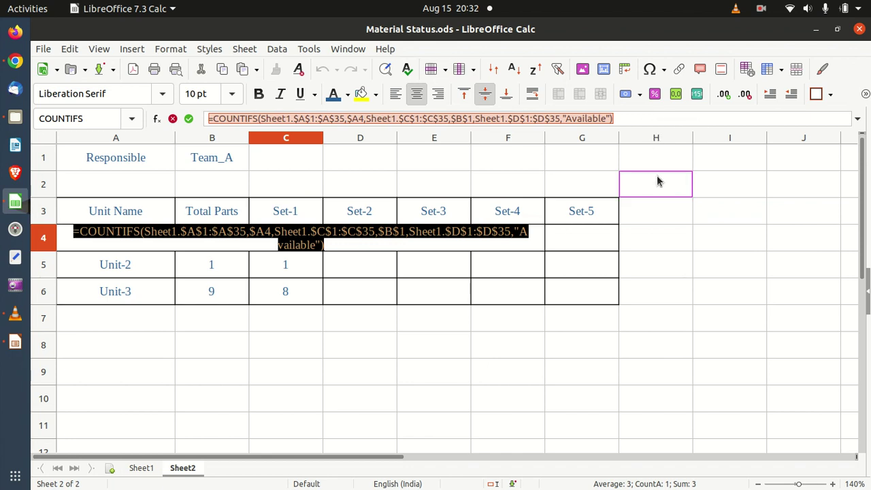
{"action": "key", "text": "Escape"}
{"action": "left_click", "coordinate": [361, 235]}
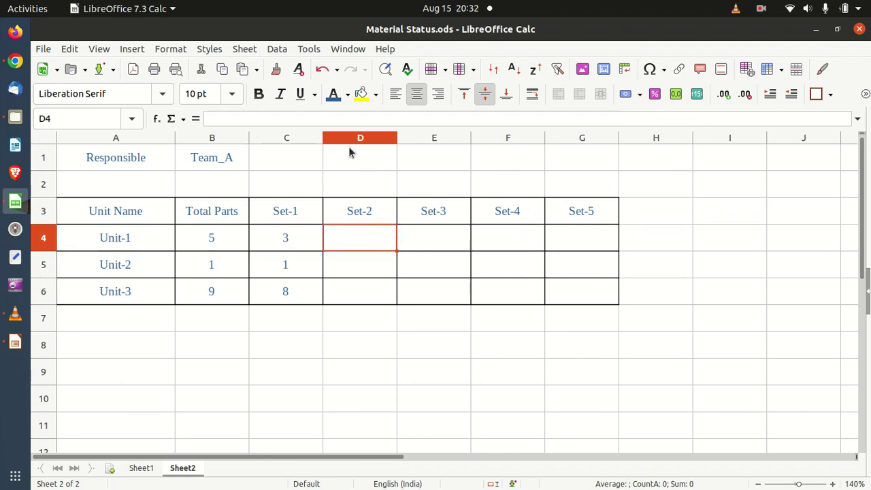
{"action": "left_click", "coordinate": [363, 118]}
{"action": "key", "text": "ctrl+v"}
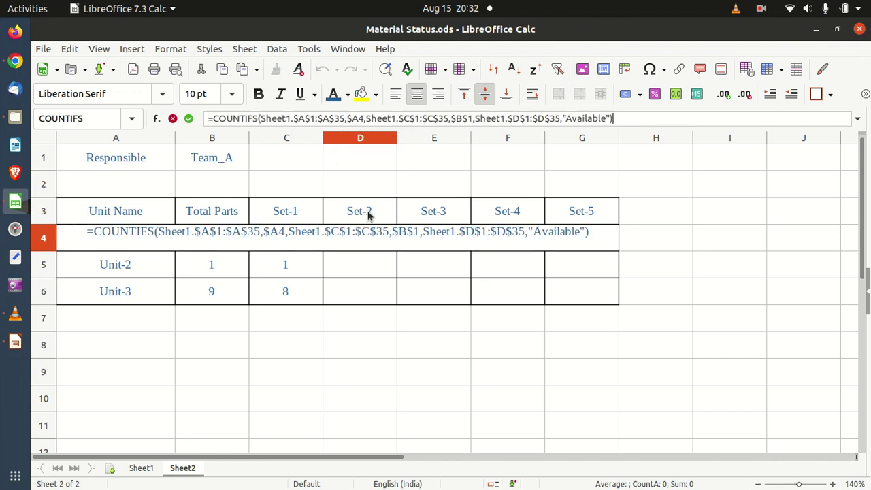
{"action": "key", "text": "Return"}
Check on Sheet1 which columns hold the Set-2, Set-3, Set-4 and Set-5 data, and return to Sheet2
{"action": "left_click", "coordinate": [141, 468]}
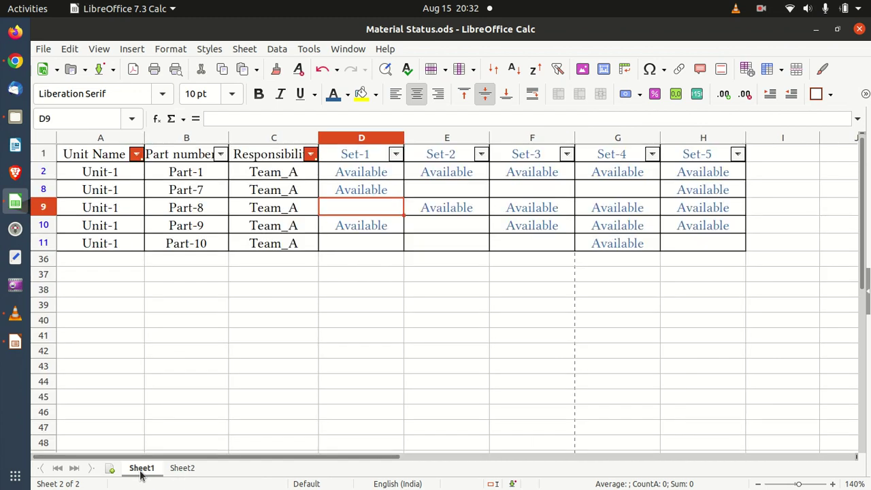
{"action": "left_click", "coordinate": [448, 138]}
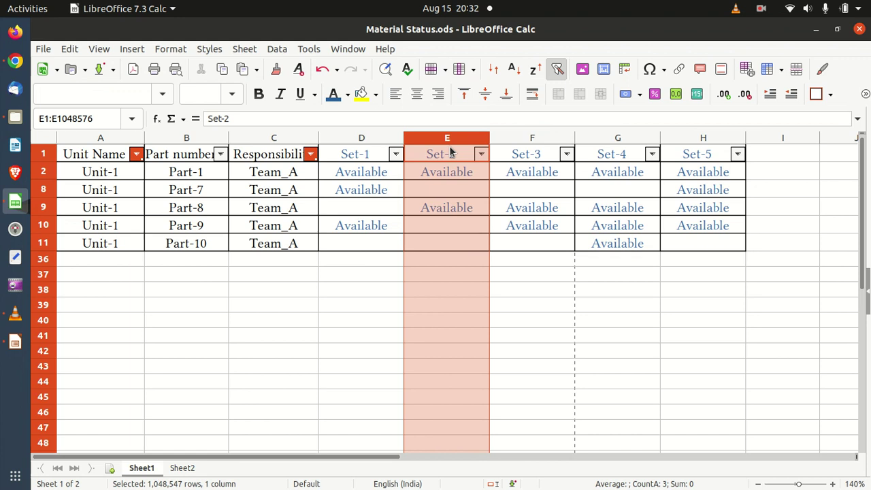
{"action": "left_click", "coordinate": [531, 139]}
{"action": "left_click", "coordinate": [610, 138]}
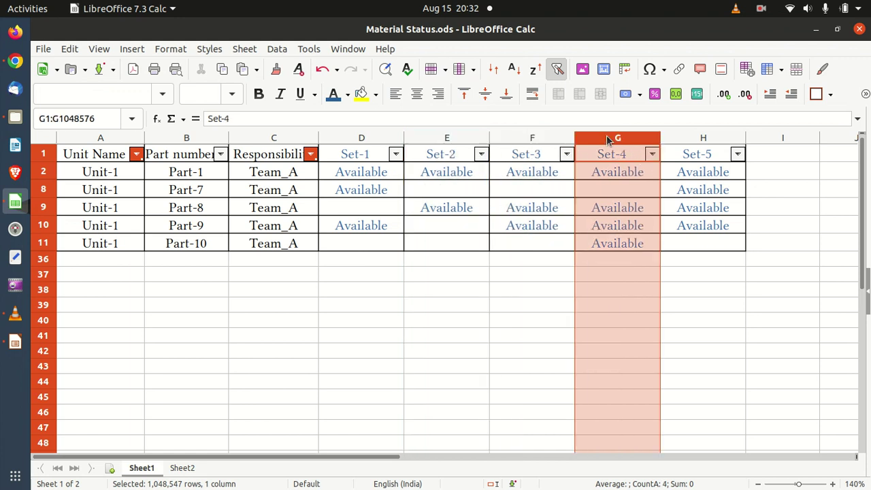
{"action": "left_click", "coordinate": [708, 140]}
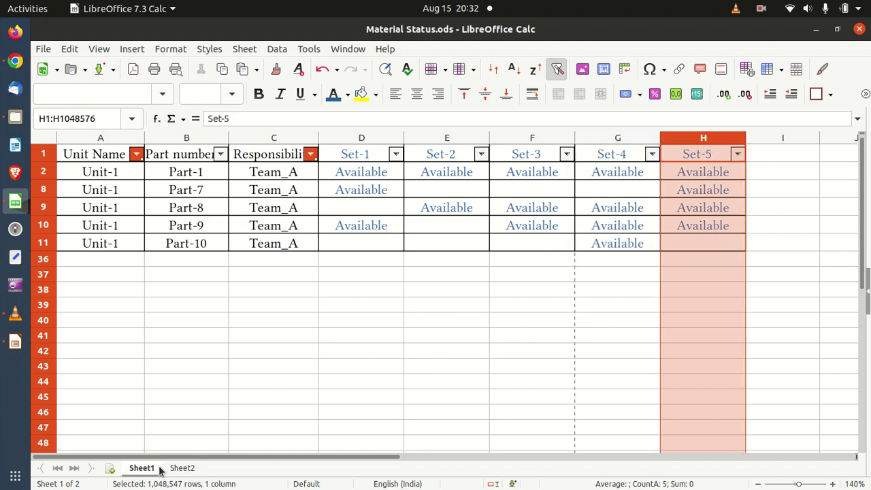
{"action": "left_click", "coordinate": [180, 469]}
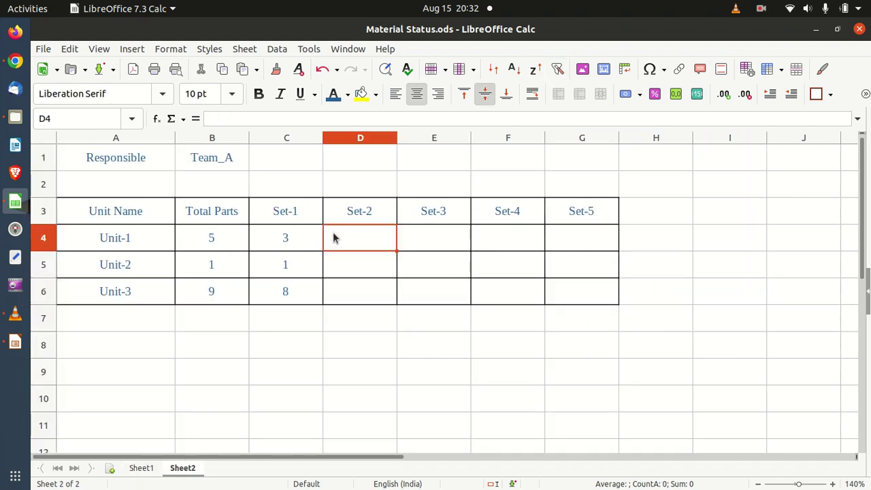
Copy the full COUNTIFS formula text from C4 and insert it into Unit-1's Set-2 cell D4
{"action": "left_click", "coordinate": [297, 247]}
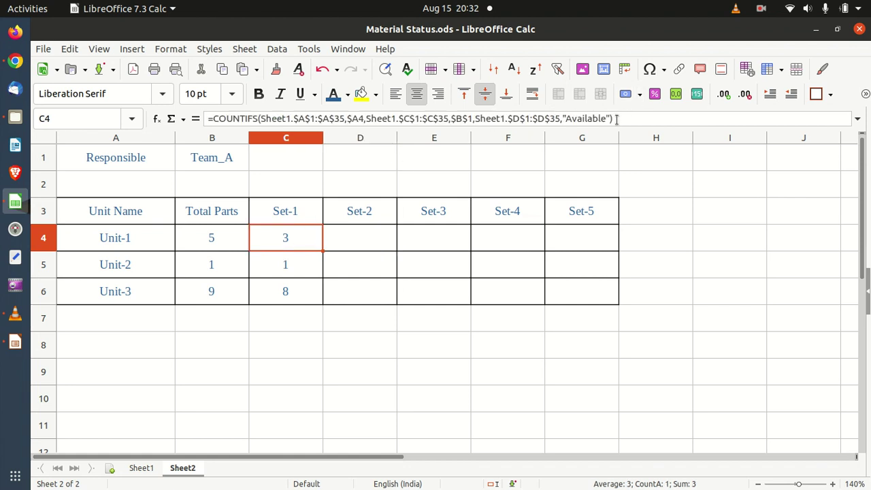
{"action": "left_click_drag", "start_coordinate": [616, 119], "coordinate": [188, 120]}
{"action": "key", "text": "ctrl+c"}
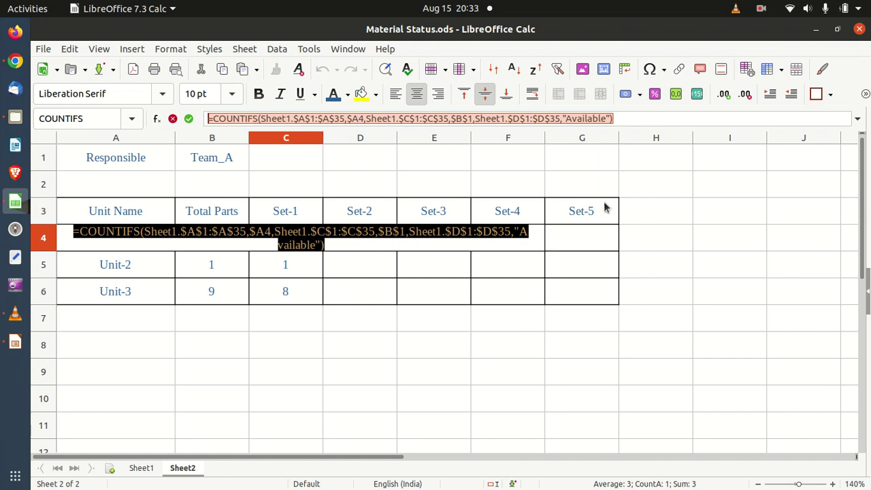
{"action": "key", "text": "Escape"}
{"action": "left_click", "coordinate": [343, 243]}
{"action": "left_click", "coordinate": [368, 119]}
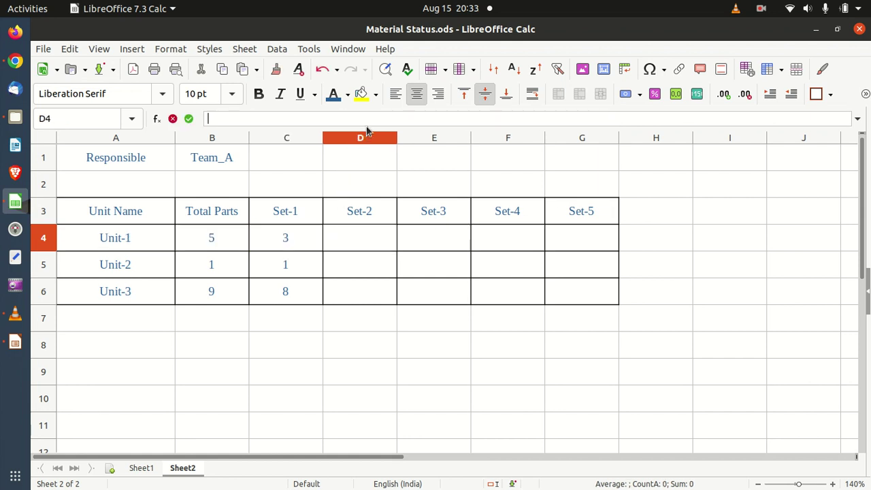
{"action": "key", "text": "ctrl+v"}
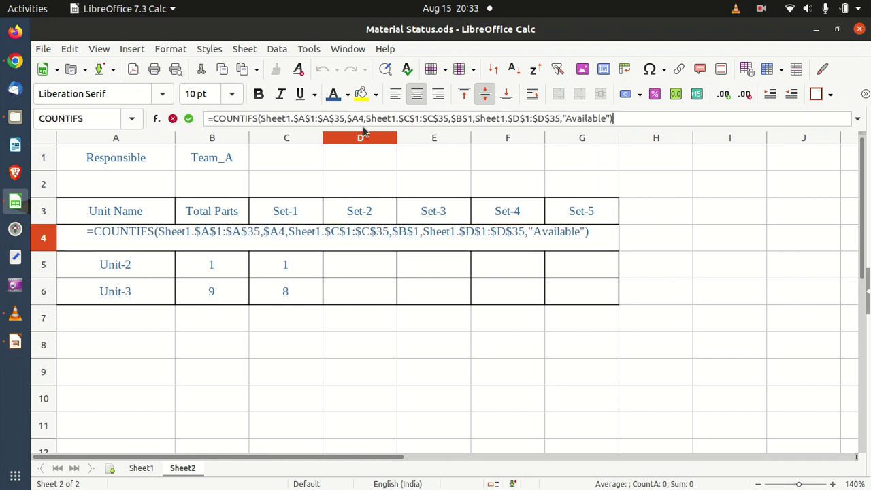
Change the last criteria range in D4's formula to Sheet1.$E$1:$E$35 and enter the formula
{"action": "left_click", "coordinate": [518, 118]}
{"action": "key", "text": "BackSpace"}
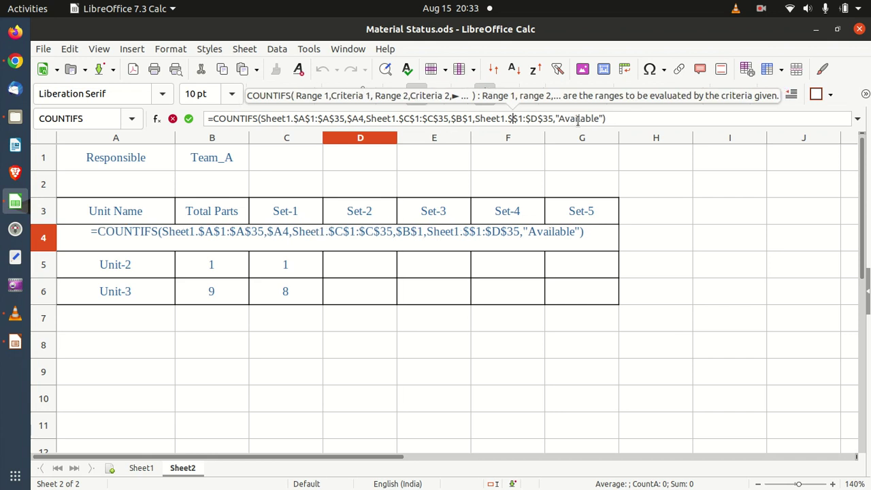
{"action": "type", "text": "E"}
{"action": "left_click", "coordinate": [538, 119]}
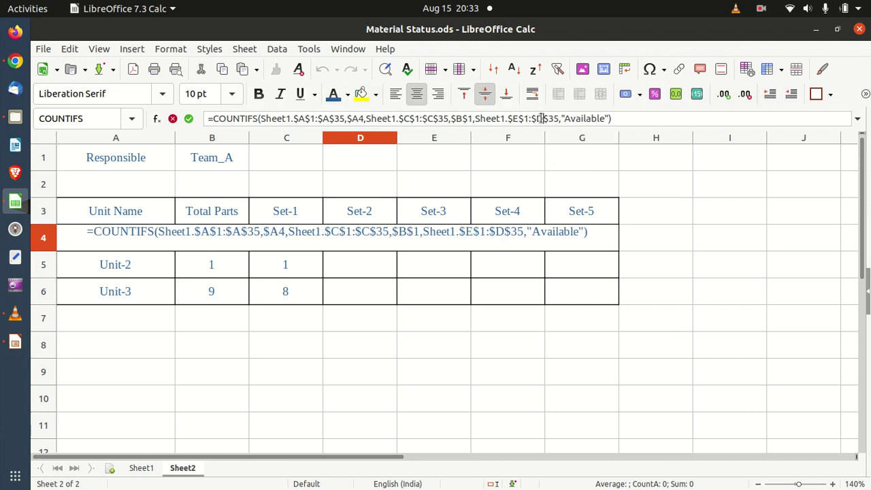
{"action": "key", "text": "BackSpace"}
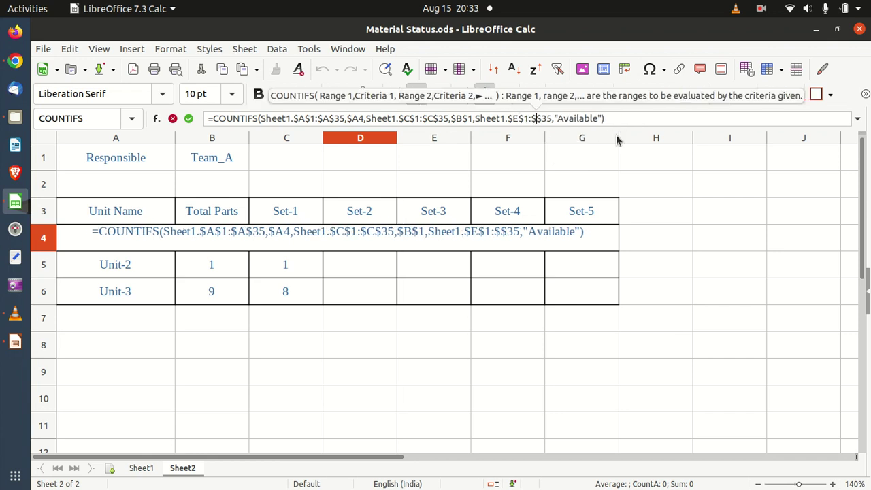
{"action": "type", "text": "E"}
{"action": "key", "text": "Return"}
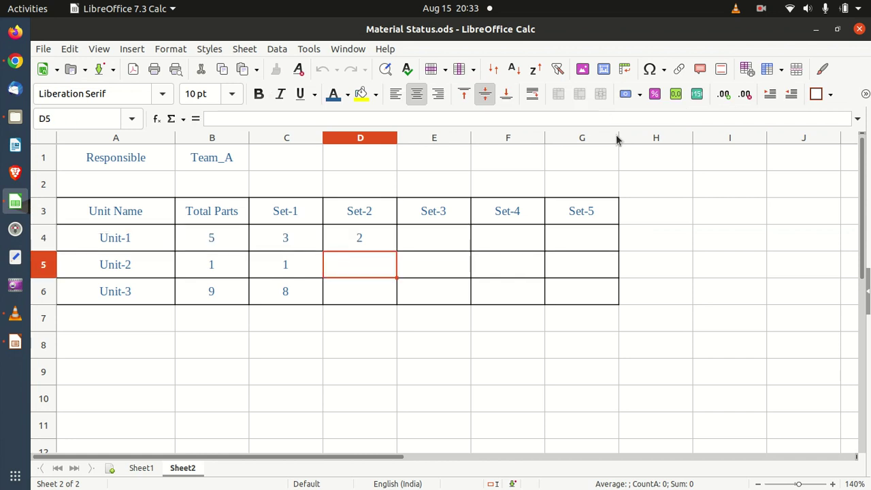
Enter the copied COUNTIFS formula in E4 under Set-3, with its last range changed to Sheet1.$F$1:$F$35
{"action": "left_click", "coordinate": [439, 242]}
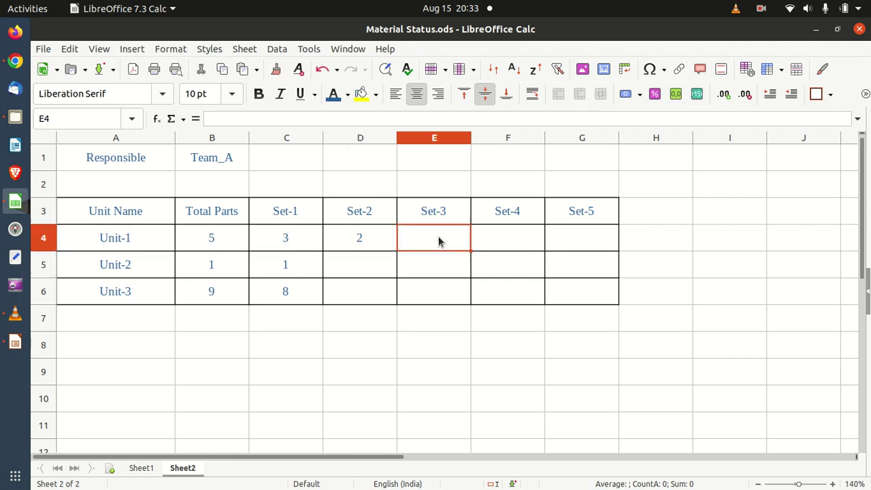
{"action": "left_click", "coordinate": [346, 116]}
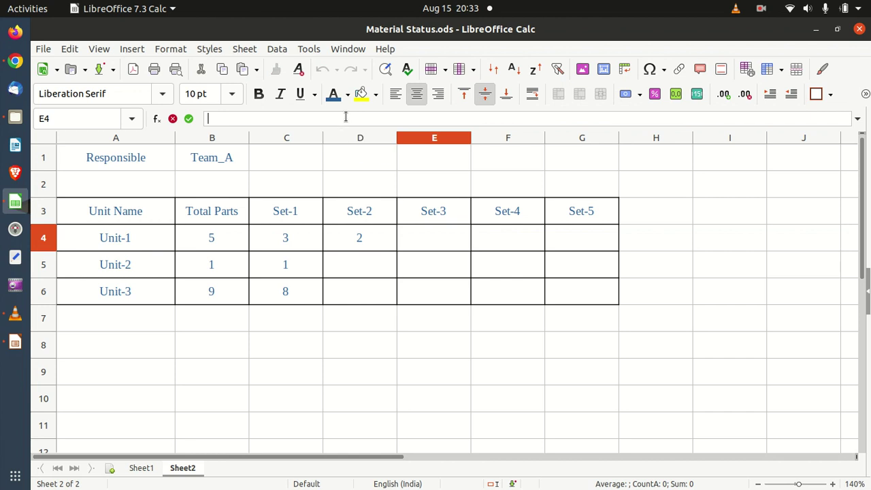
{"action": "key", "text": "ctrl+v"}
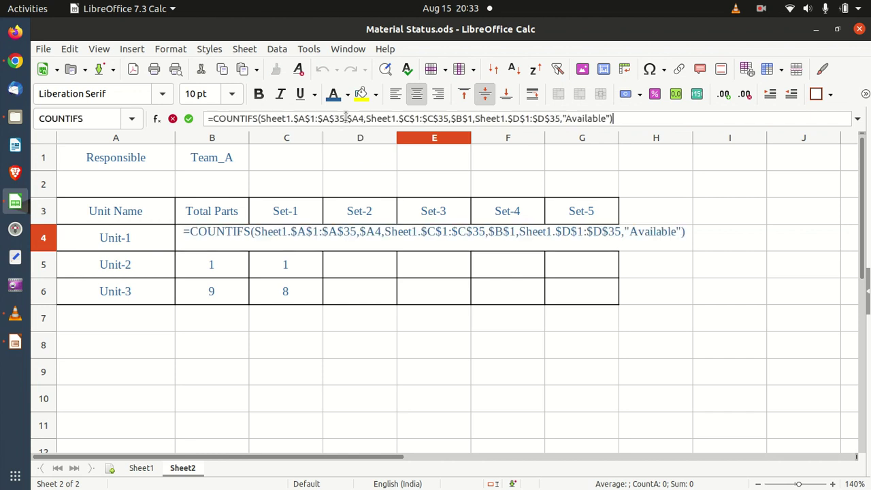
{"action": "left_click", "coordinate": [523, 119]}
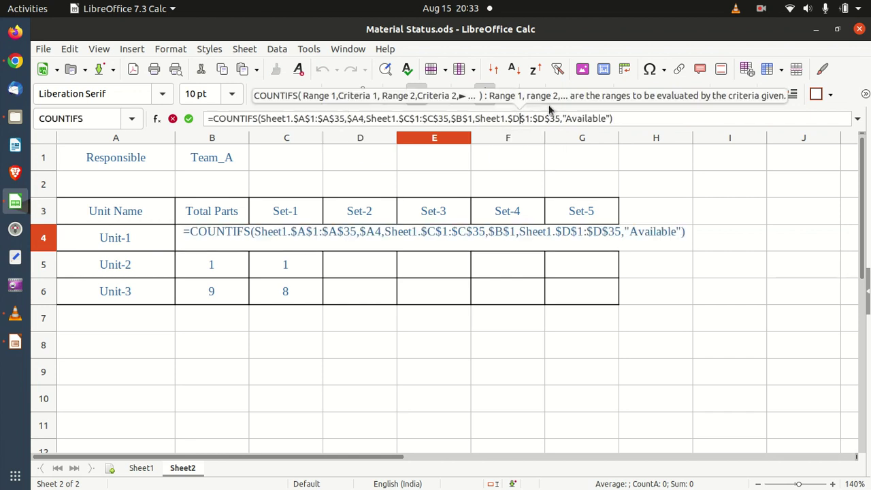
{"action": "key", "text": "BackSpace"}
{"action": "type", "text": "F"}
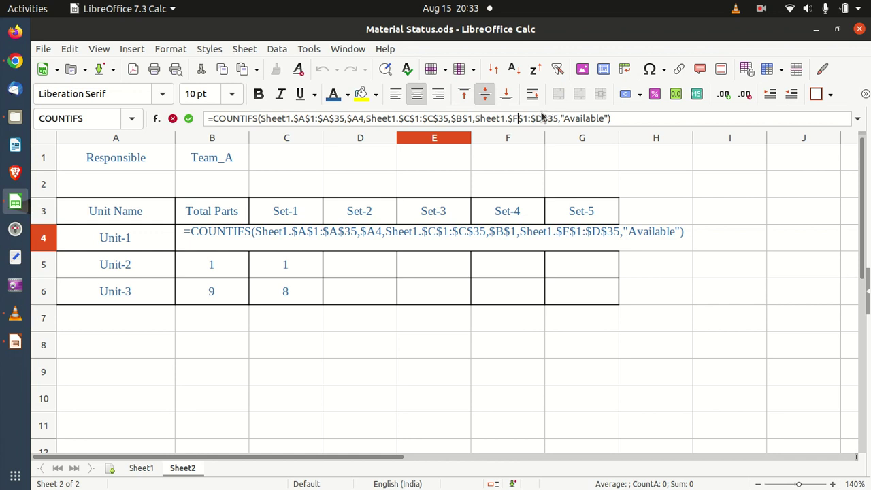
{"action": "left_click", "coordinate": [541, 119]}
{"action": "key", "text": "BackSpace"}
{"action": "type", "text": "F"}
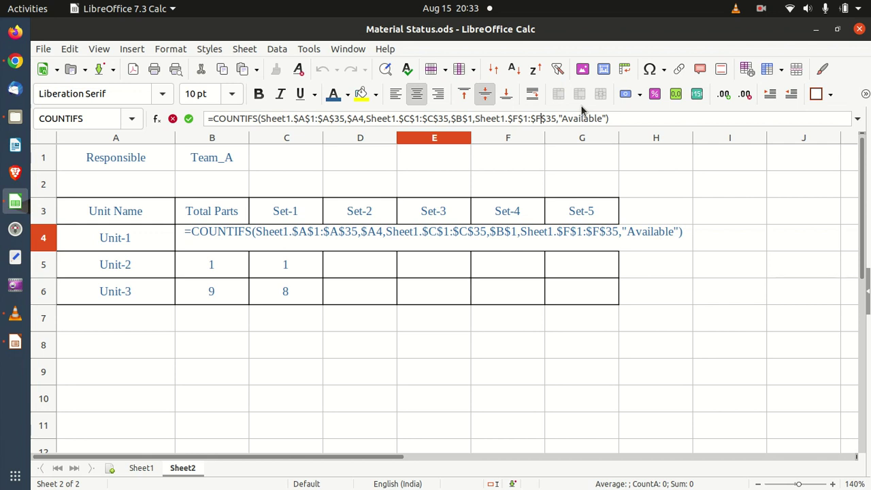
{"action": "key", "text": "Return"}
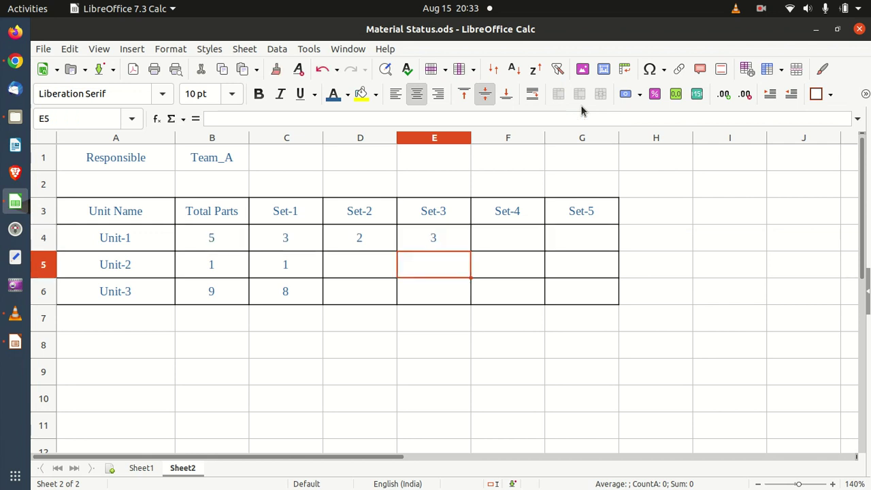
Enter the copied COUNTIFS formula in F4 under Set-4, with its last range changed to Sheet1.$G$1:$G$35
{"action": "left_click", "coordinate": [506, 241]}
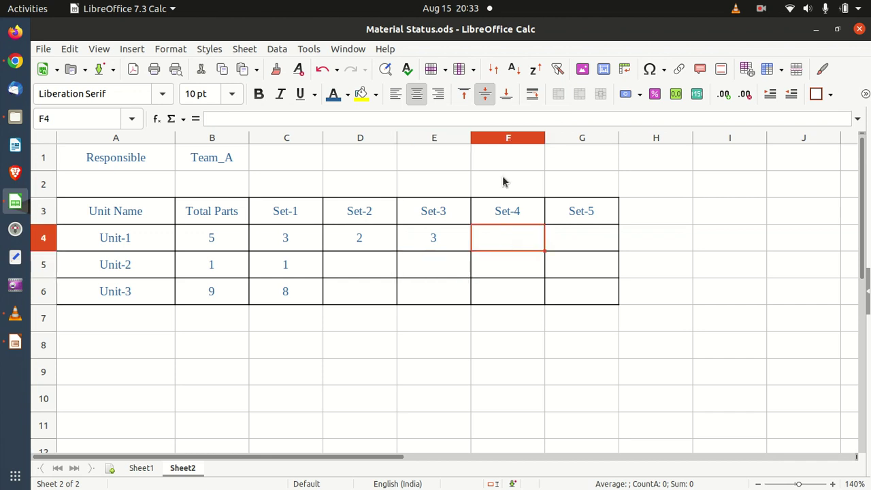
{"action": "left_click", "coordinate": [449, 245]}
{"action": "left_click", "coordinate": [492, 243]}
{"action": "left_click", "coordinate": [448, 119]}
{"action": "key", "text": "ctrl+v"}
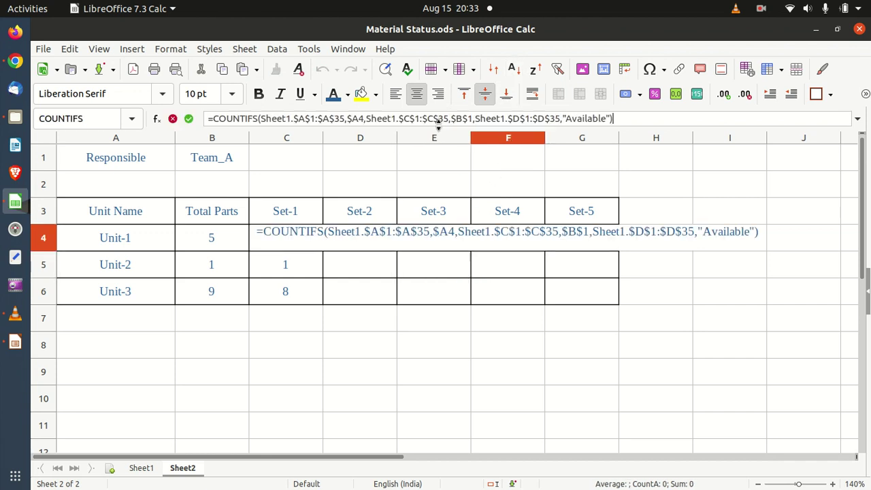
{"action": "left_click", "coordinate": [520, 119]}
{"action": "key", "text": "BackSpace"}
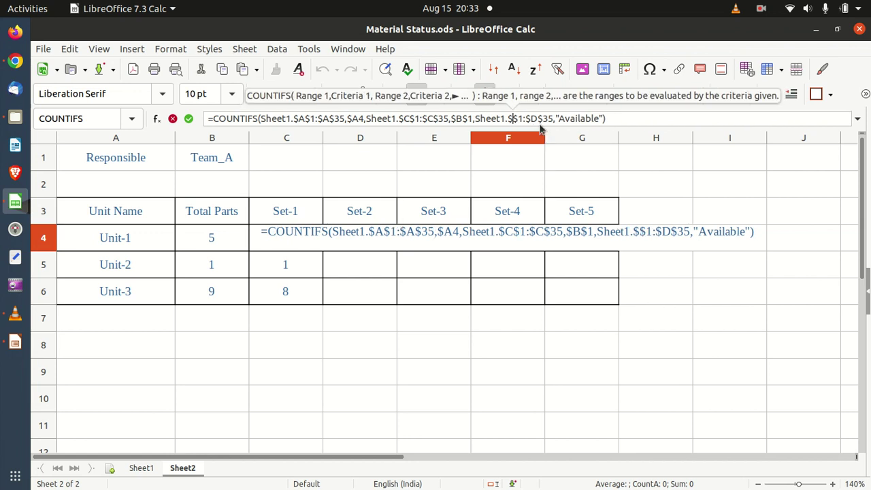
{"action": "type", "text": "G"}
{"action": "left_click", "coordinate": [542, 119]}
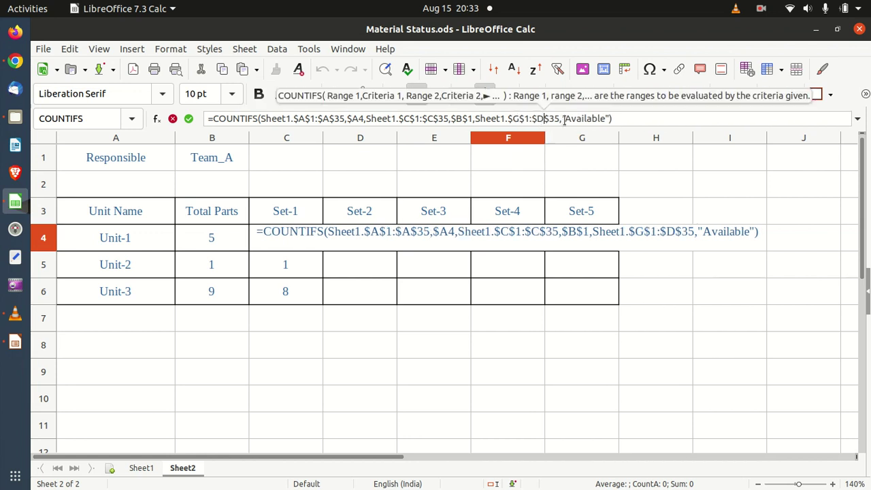
{"action": "key", "text": "BackSpace"}
{"action": "type", "text": "G"}
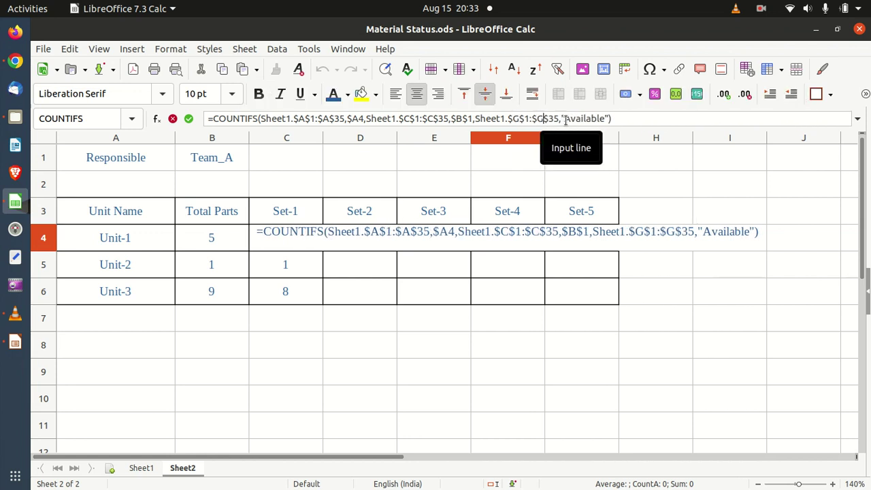
{"action": "key", "text": "Return"}
Enter the copied COUNTIFS formula in G4 under Set-5, with its last range changed to Sheet1.$H$1:$H$35
{"action": "left_click", "coordinate": [570, 244]}
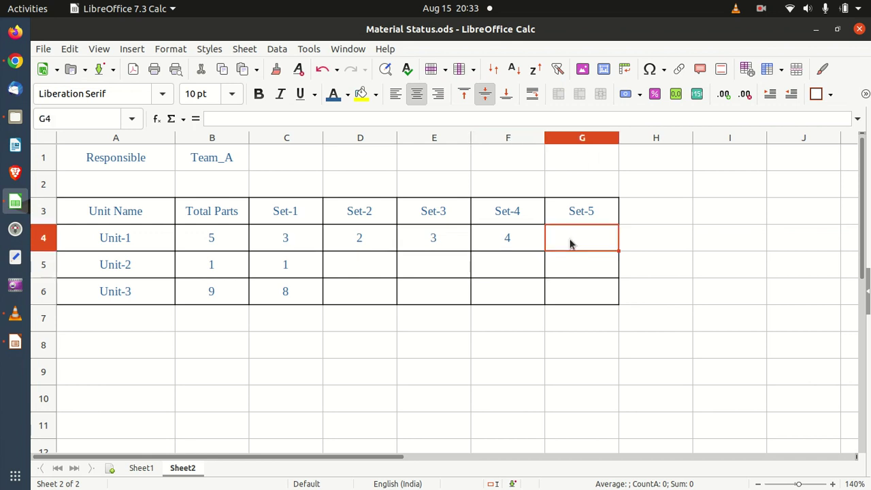
{"action": "left_click", "coordinate": [508, 119]}
{"action": "type", "text": "=COUNTIFS(Sheet1.$A$1:$A$35,$A4,Sheet1.$C$1:$C$35,$B$1,Sheet1.$D$1:$D$35,\"Available\")"}
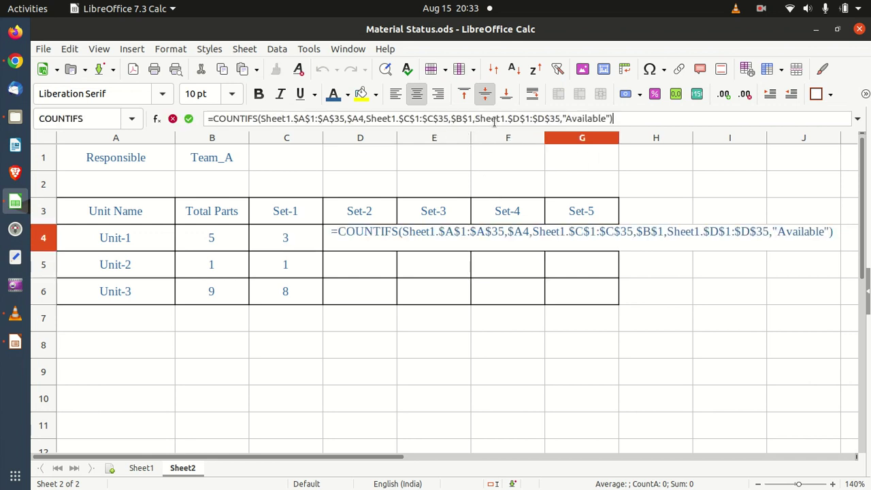
{"action": "left_click", "coordinate": [516, 118]}
{"action": "key", "text": "BackSpace"}
{"action": "type", "text": "H"}
{"action": "key", "text": "Right"}
{"action": "key", "text": "Right"}
{"action": "key", "text": "Right"}
{"action": "key", "text": "Right"}
{"action": "key", "text": "Right"}
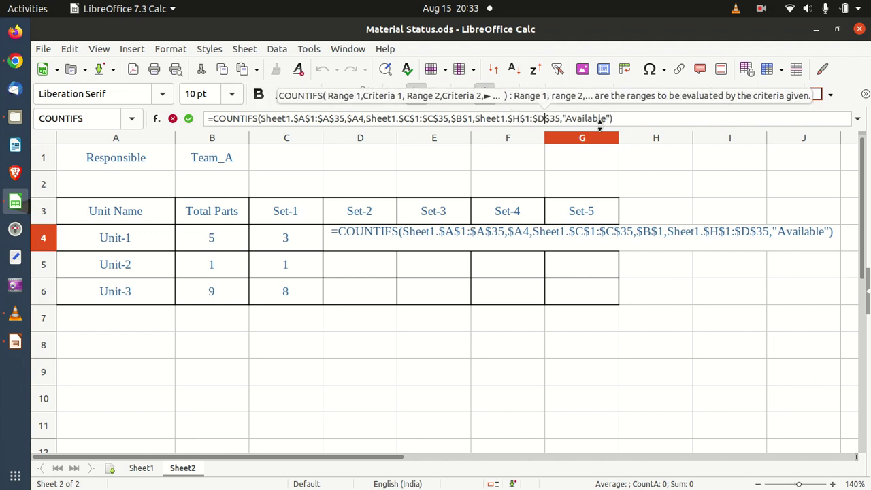
{"action": "key", "text": "BackSpace"}
{"action": "type", "text": "H"}
{"action": "key", "text": "Return"}
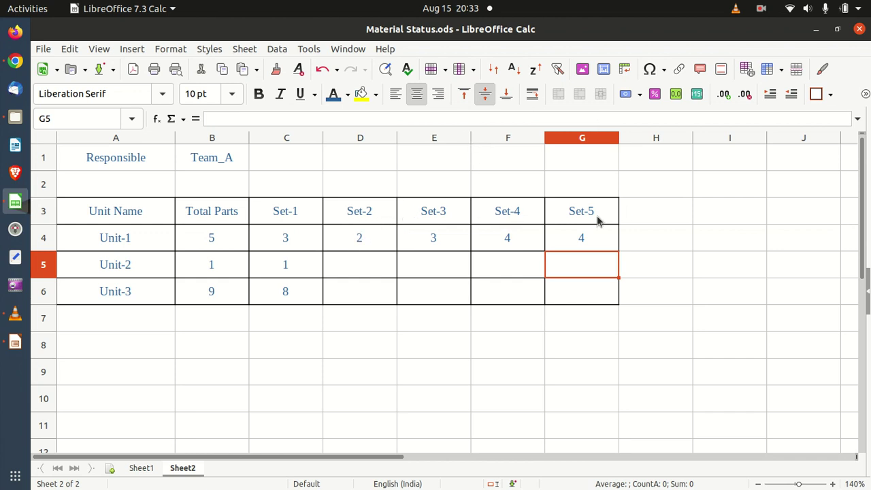
Fill the Set-2 to Set-5 formulas in D4:G4 down through row 6 for Unit-2 and Unit-3
{"action": "left_click", "coordinate": [368, 239]}
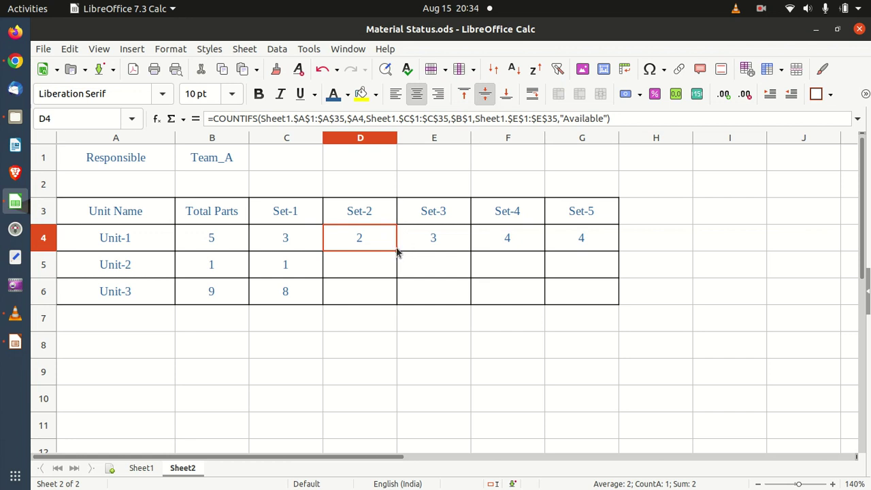
{"action": "left_click_drag", "start_coordinate": [396, 249], "coordinate": [393, 301]}
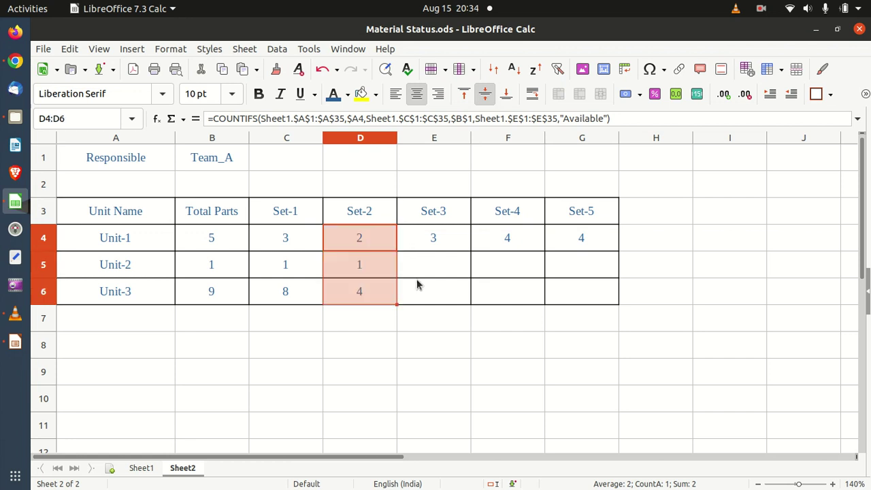
{"action": "left_click", "coordinate": [451, 245]}
{"action": "left_click_drag", "start_coordinate": [470, 250], "coordinate": [470, 301]}
{"action": "left_click", "coordinate": [519, 241]}
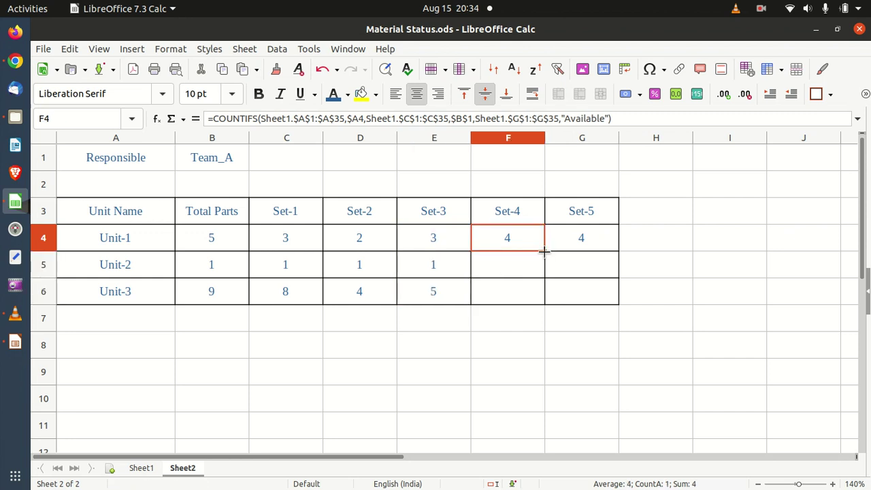
{"action": "left_click_drag", "start_coordinate": [545, 252], "coordinate": [545, 305]}
{"action": "left_click", "coordinate": [602, 244]}
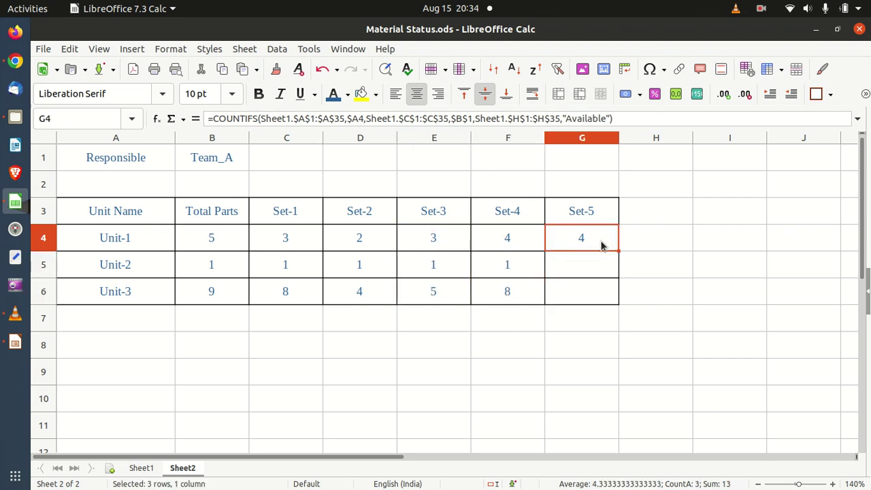
{"action": "left_click_drag", "start_coordinate": [619, 251], "coordinate": [617, 304]}
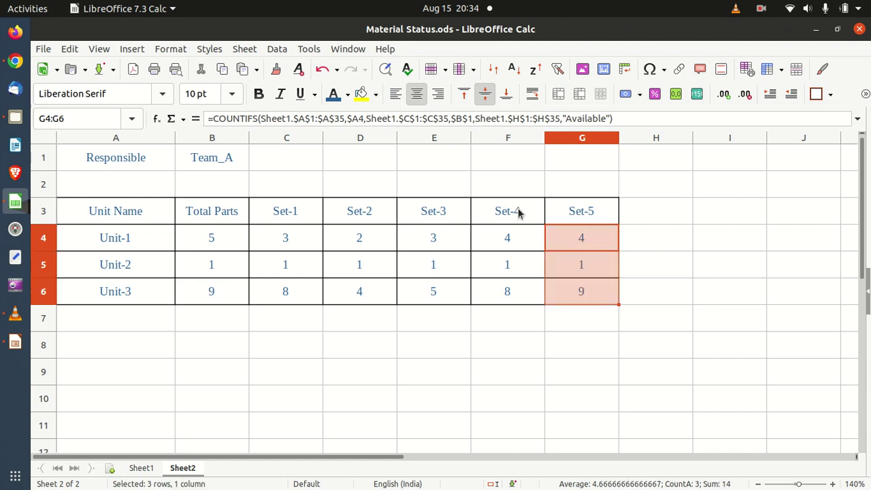
{"action": "left_click", "coordinate": [552, 167]}
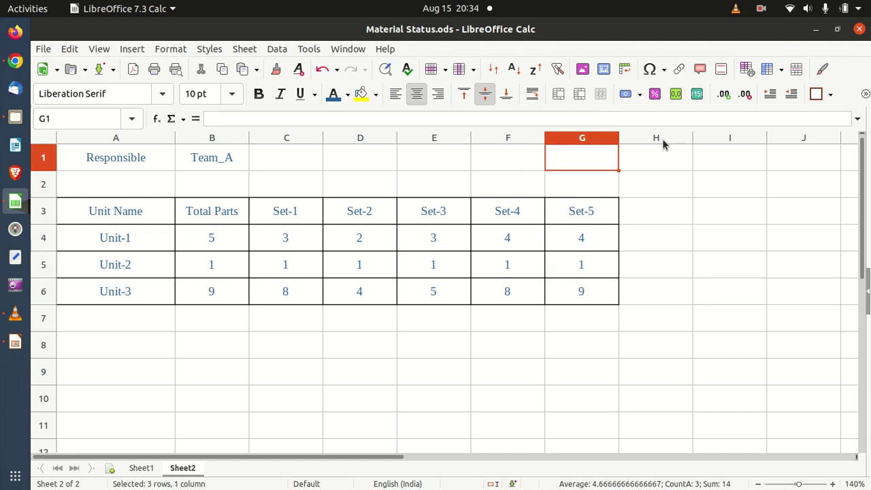
Switch the Responsible team in B1 to Team_B, Team_C and back to Team_A to check how the summary counts respond
{"action": "left_click", "coordinate": [231, 162]}
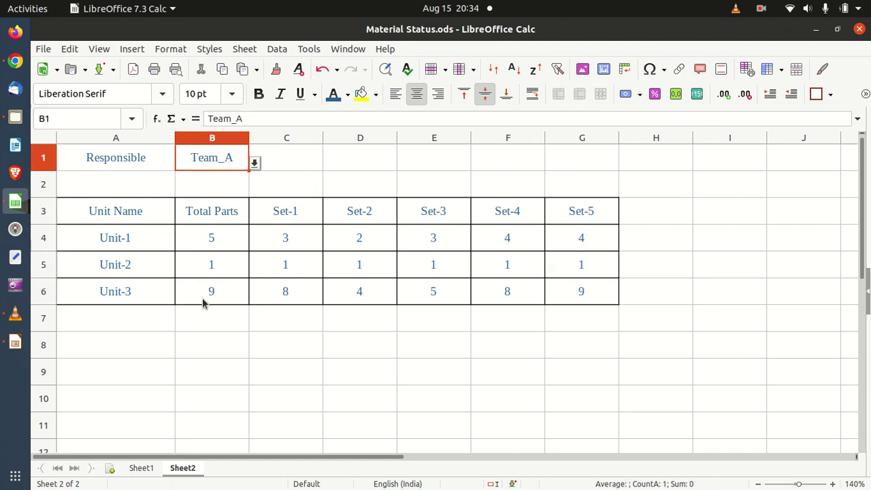
{"action": "left_click", "coordinate": [253, 163]}
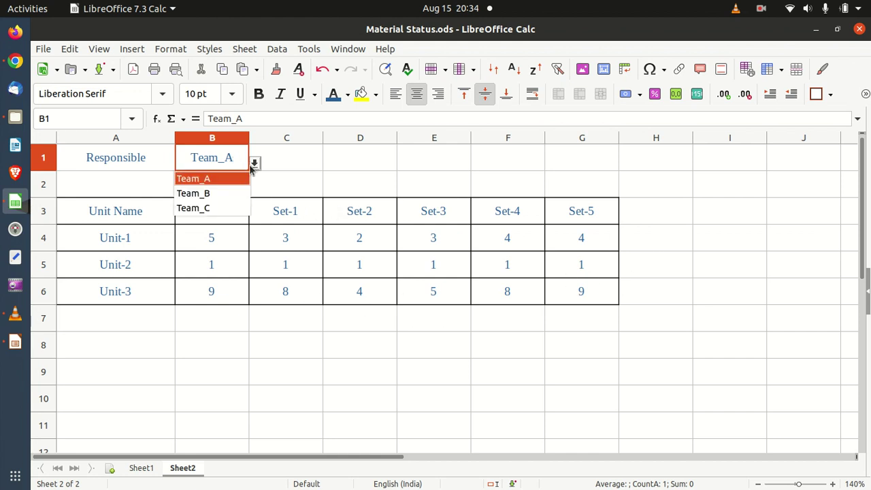
{"action": "left_click", "coordinate": [234, 197]}
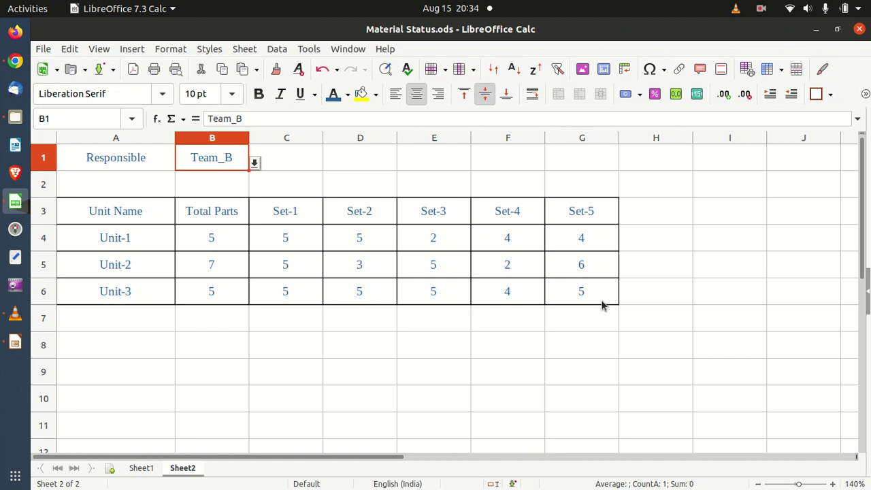
{"action": "left_click", "coordinate": [254, 164]}
{"action": "left_click", "coordinate": [238, 207]}
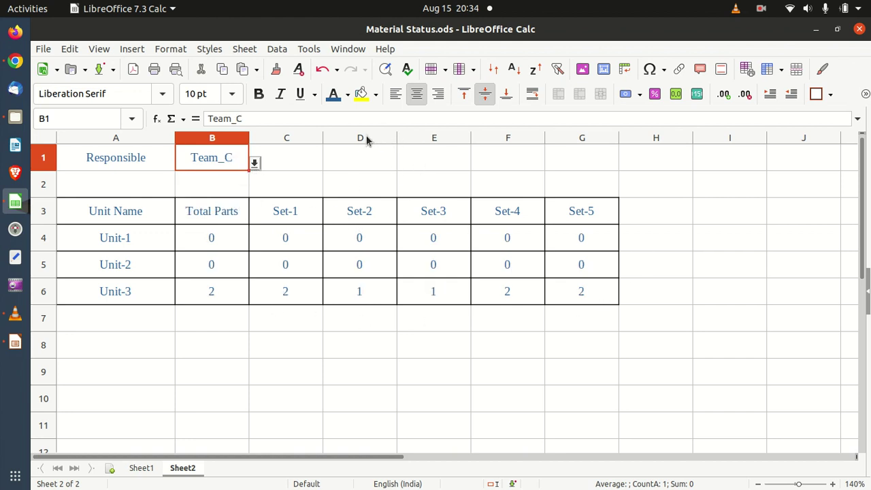
{"action": "left_click", "coordinate": [254, 164]}
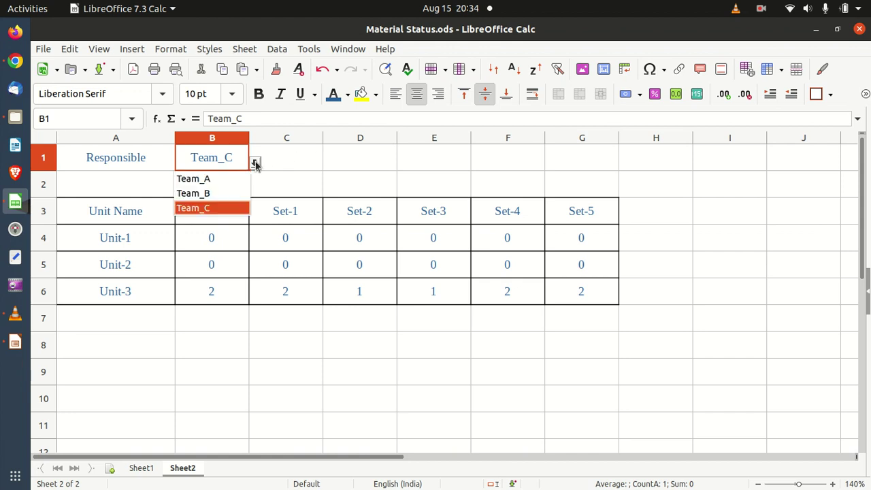
{"action": "left_click", "coordinate": [242, 179]}
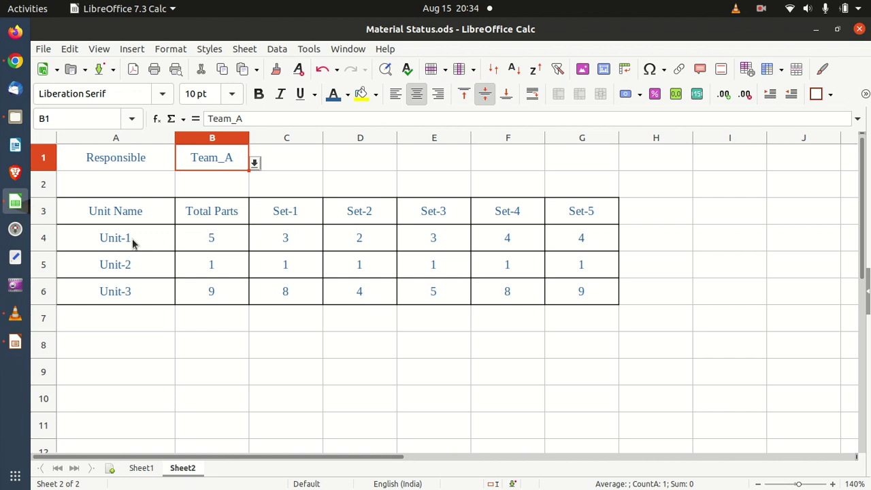
Filter the Unit Name column on Sheet1 to show only Unit-3 for checking its Team_A counts
{"action": "left_click", "coordinate": [157, 300]}
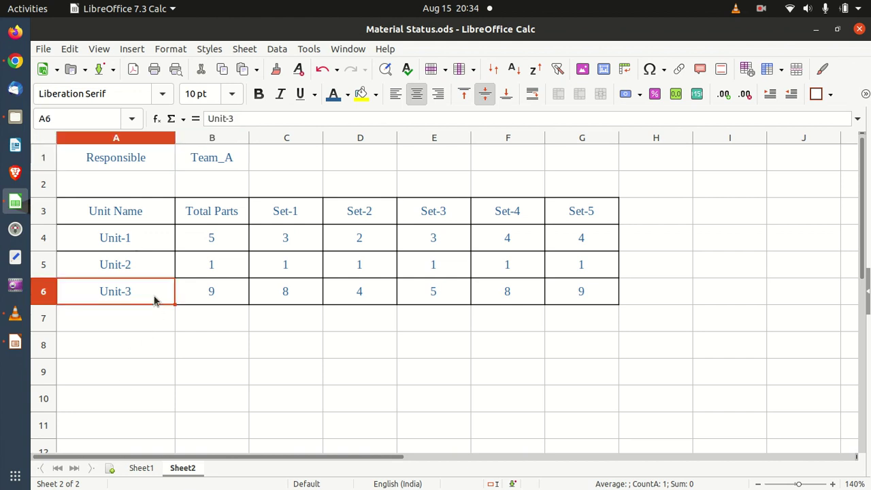
{"action": "left_click", "coordinate": [224, 302]}
{"action": "left_click", "coordinate": [141, 468]}
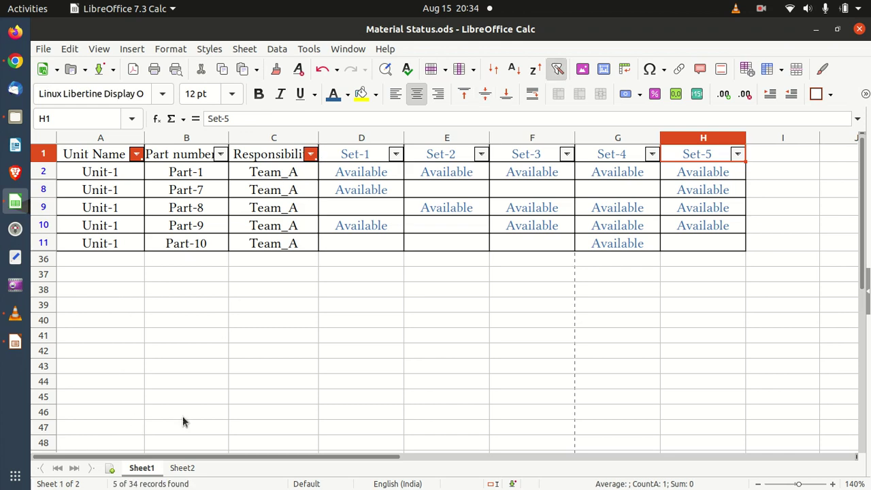
{"action": "left_click", "coordinate": [181, 468]}
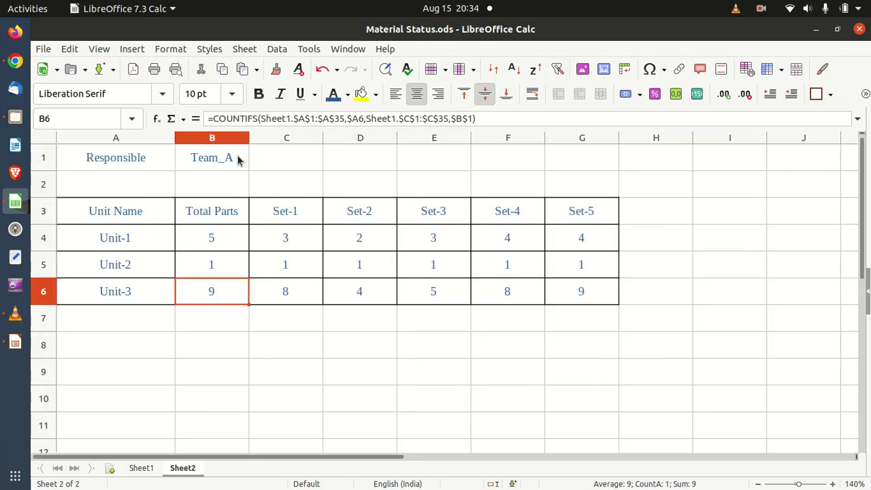
{"action": "left_click", "coordinate": [151, 467]}
{"action": "left_click", "coordinate": [136, 155]}
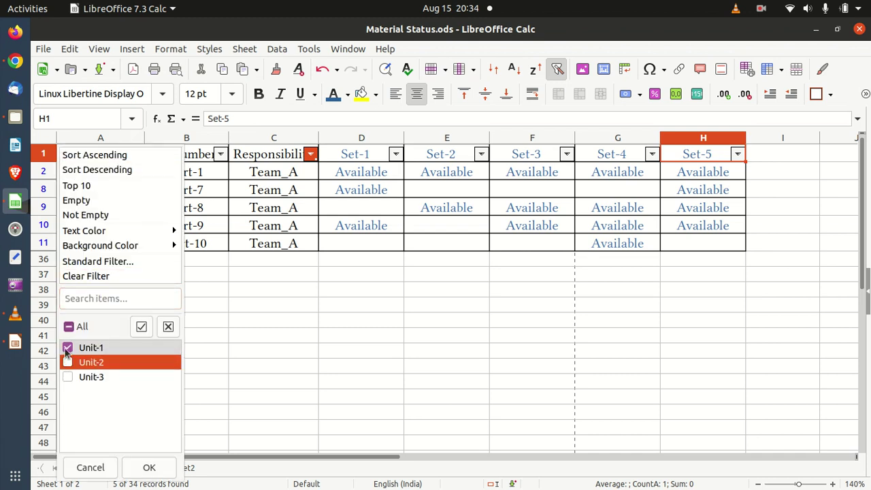
{"action": "left_click", "coordinate": [68, 327]}
{"action": "left_click", "coordinate": [68, 377]}
{"action": "left_click", "coordinate": [150, 468]}
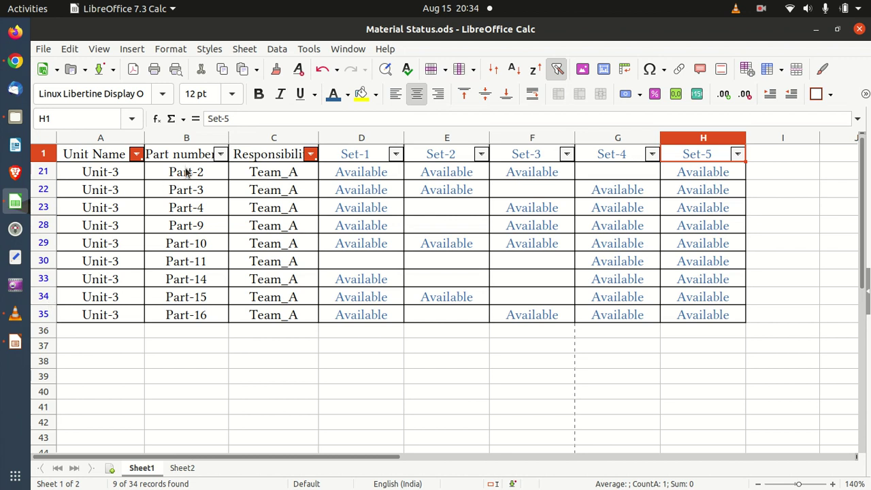
Check the filtered Unit-3 part numbers and Set-1 entries on Sheet1 against the Unit-3 total parts on Sheet2
{"action": "left_click_drag", "start_coordinate": [272, 172], "coordinate": [286, 298]}
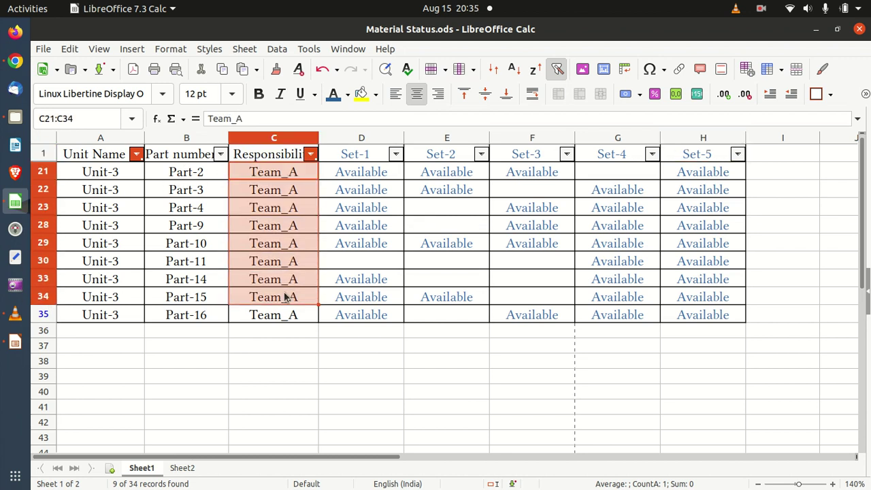
{"action": "left_click_drag", "start_coordinate": [204, 171], "coordinate": [204, 312]}
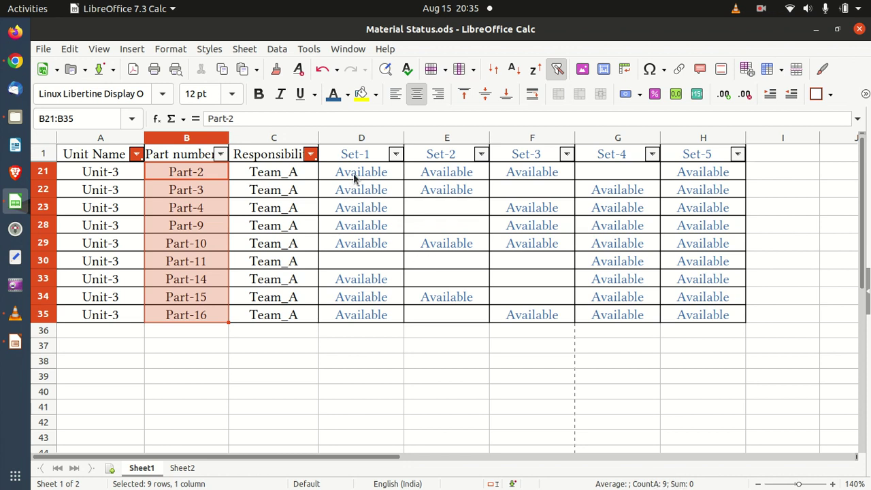
{"action": "left_click_drag", "start_coordinate": [367, 174], "coordinate": [385, 317]}
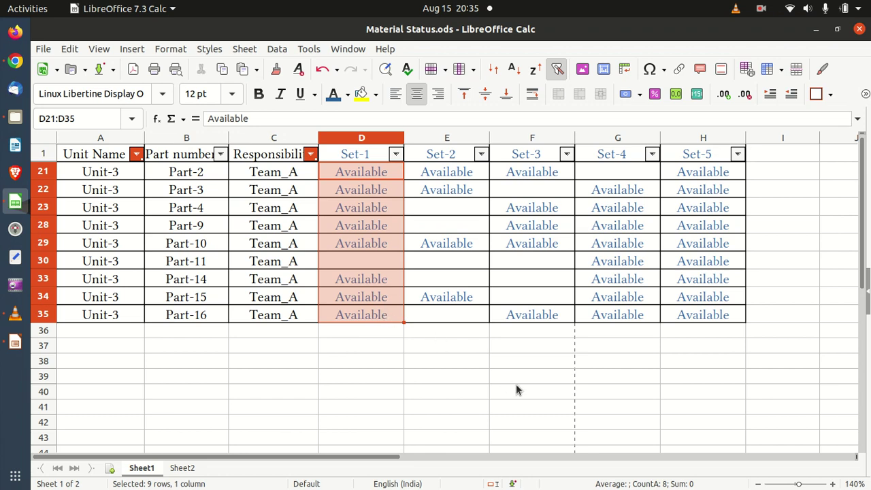
{"action": "left_click", "coordinate": [182, 468]}
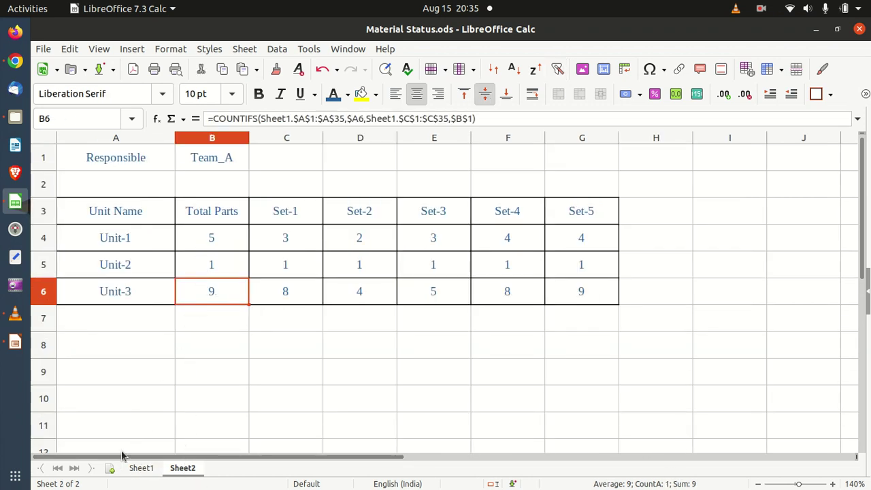
{"action": "left_click", "coordinate": [141, 469]}
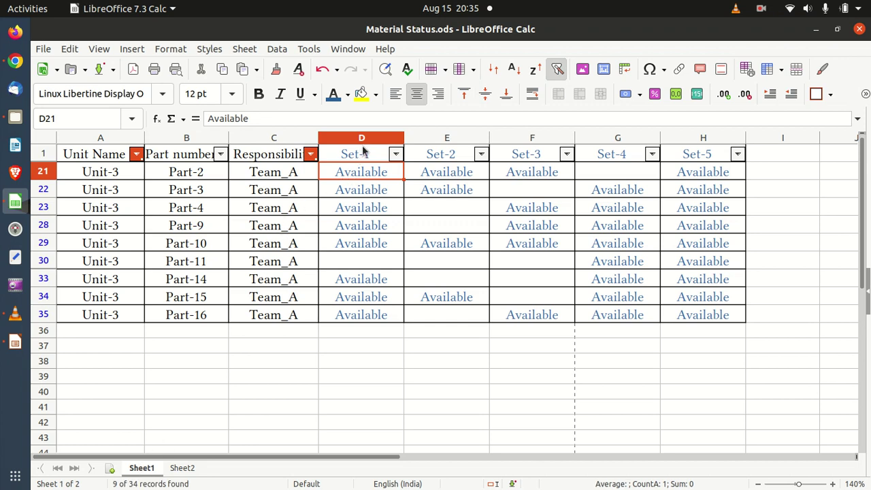
{"action": "left_click_drag", "start_coordinate": [363, 151], "coordinate": [363, 315]}
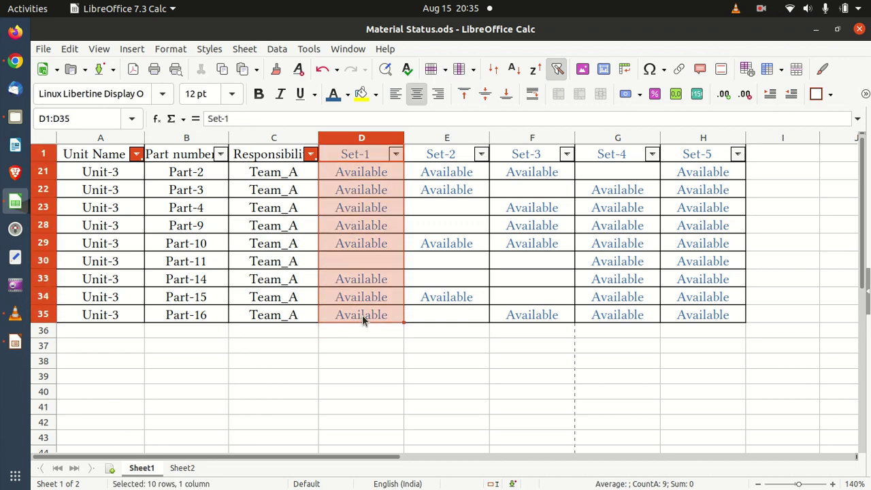
{"action": "left_click", "coordinate": [362, 316]}
{"action": "left_click", "coordinate": [182, 468]}
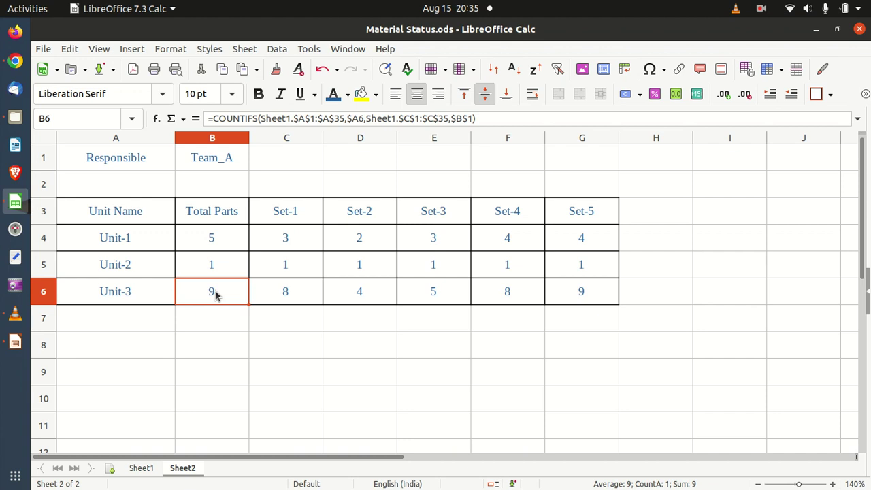
Count the Available entries in Set-1 range D21:D35 on Sheet1 and compare with C6 on Sheet2
{"action": "left_click", "coordinate": [140, 475]}
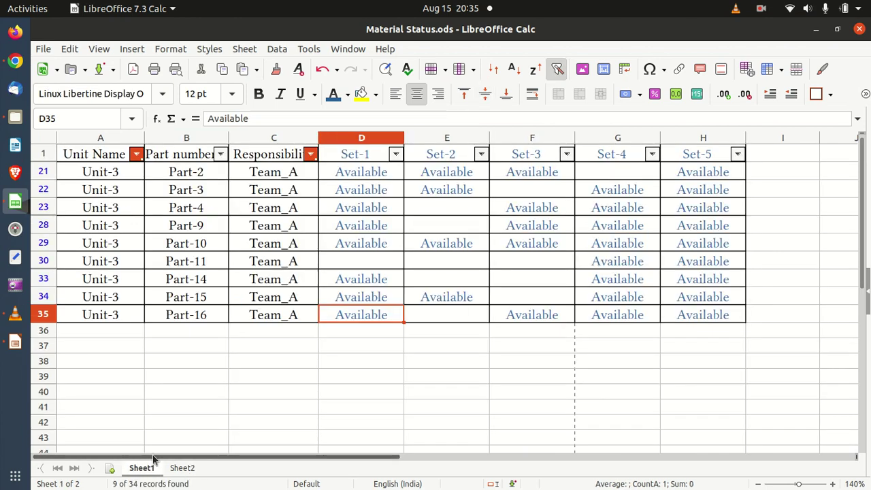
{"action": "left_click", "coordinate": [352, 172]}
{"action": "left_click_drag", "start_coordinate": [352, 172], "coordinate": [353, 315]}
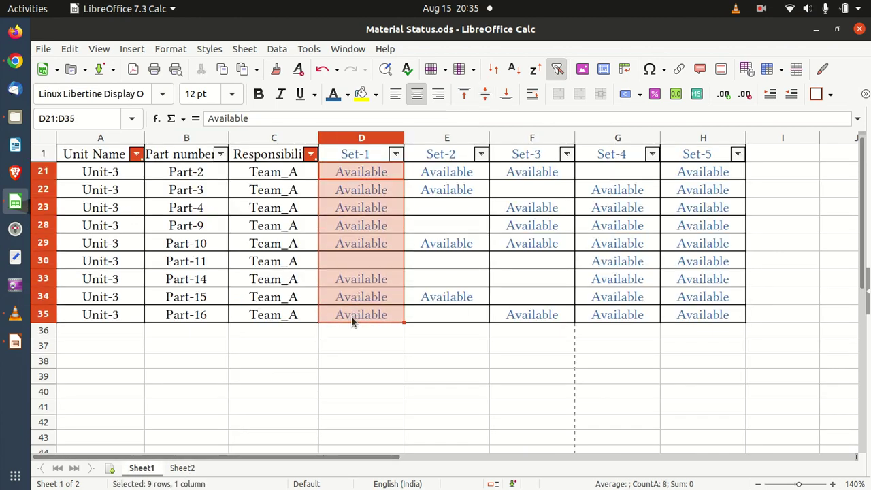
{"action": "left_click", "coordinate": [182, 469]}
{"action": "left_click", "coordinate": [288, 292]}
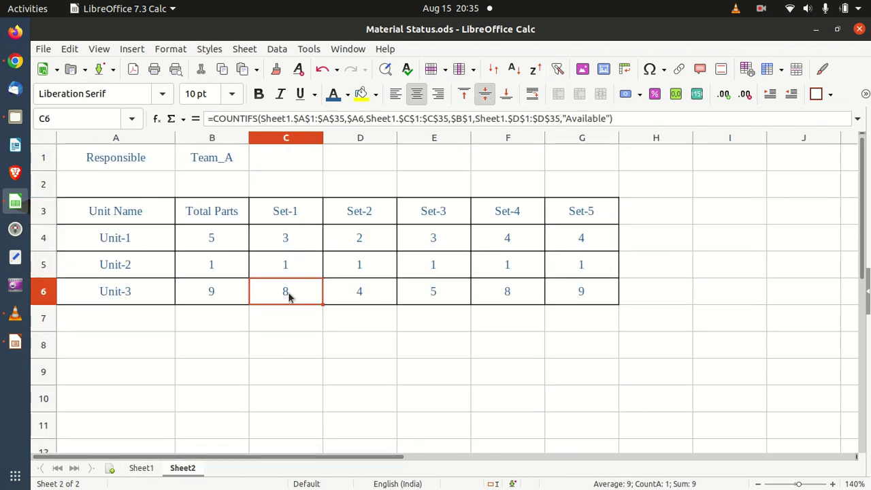
Count the Available entries in Set-2 range E21:E35 on Sheet1 and compare with D6 on Sheet2
{"action": "left_click", "coordinate": [146, 471]}
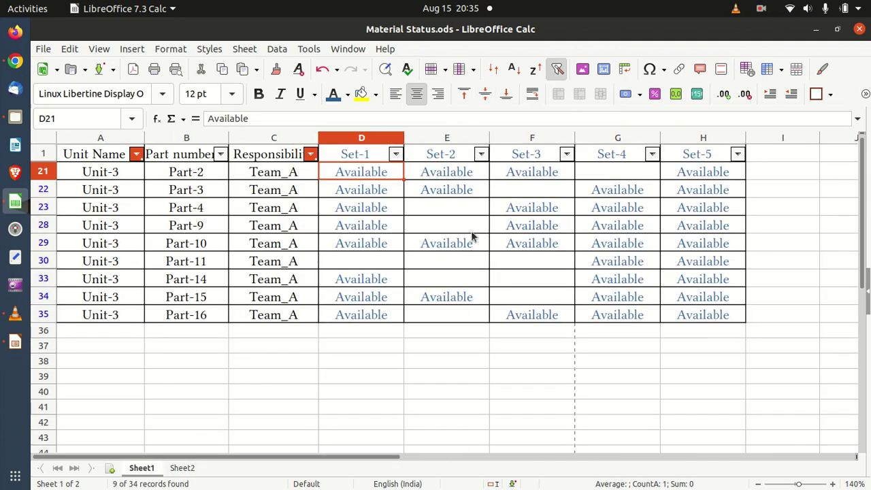
{"action": "left_click_drag", "start_coordinate": [461, 172], "coordinate": [457, 318]}
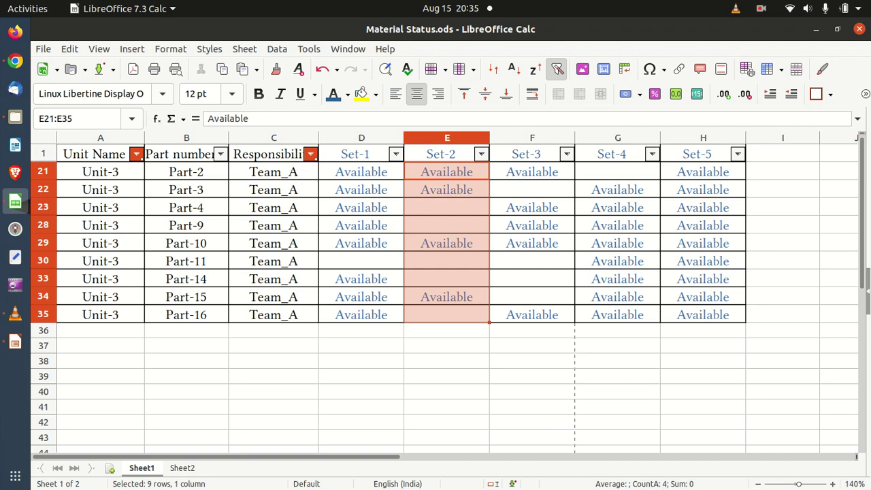
{"action": "left_click", "coordinate": [179, 468]}
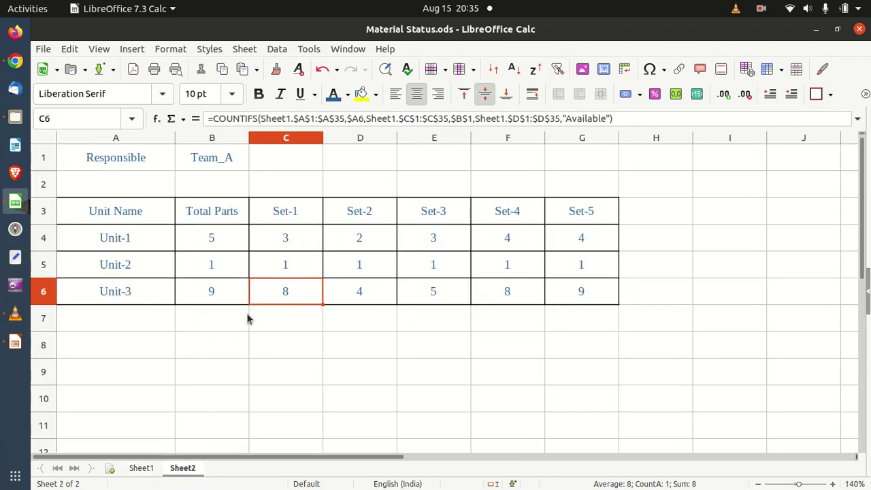
{"action": "left_click", "coordinate": [359, 302]}
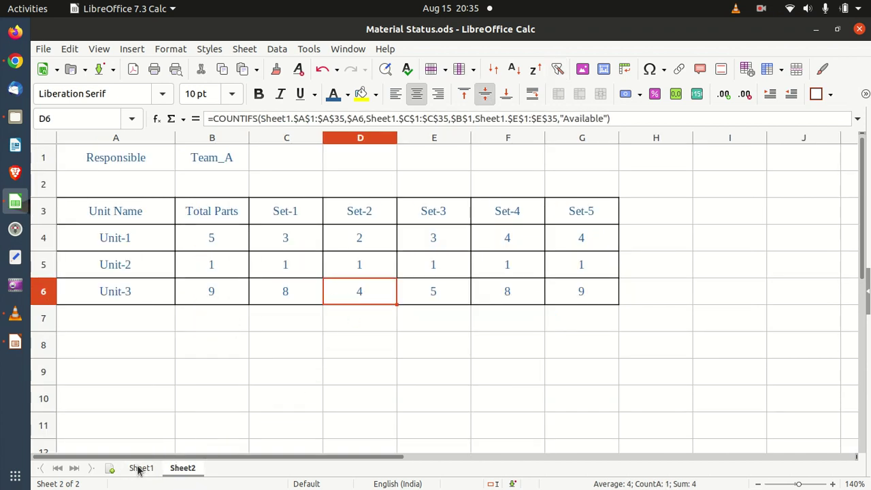
Count the Available entries in Set-3 range F21:F35 on Sheet1 and compare with E6 on Sheet2
{"action": "left_click", "coordinate": [139, 469]}
{"action": "left_click_drag", "start_coordinate": [549, 172], "coordinate": [560, 317]}
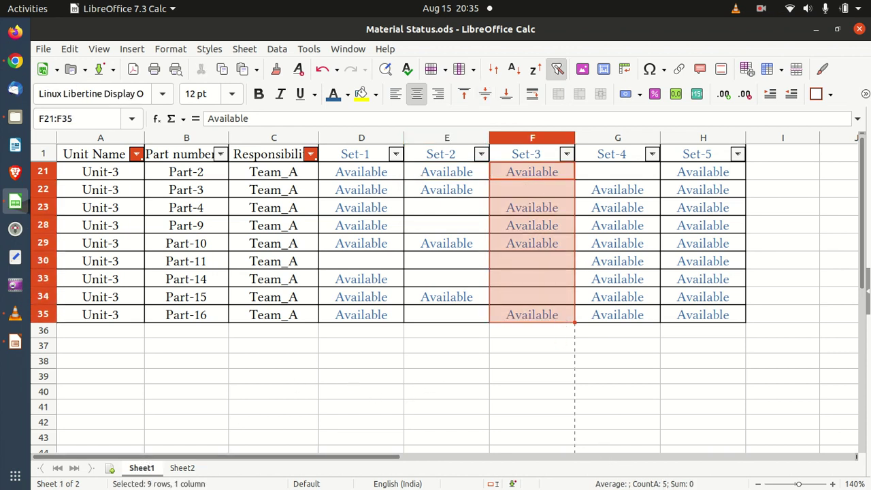
{"action": "left_click", "coordinate": [182, 468]}
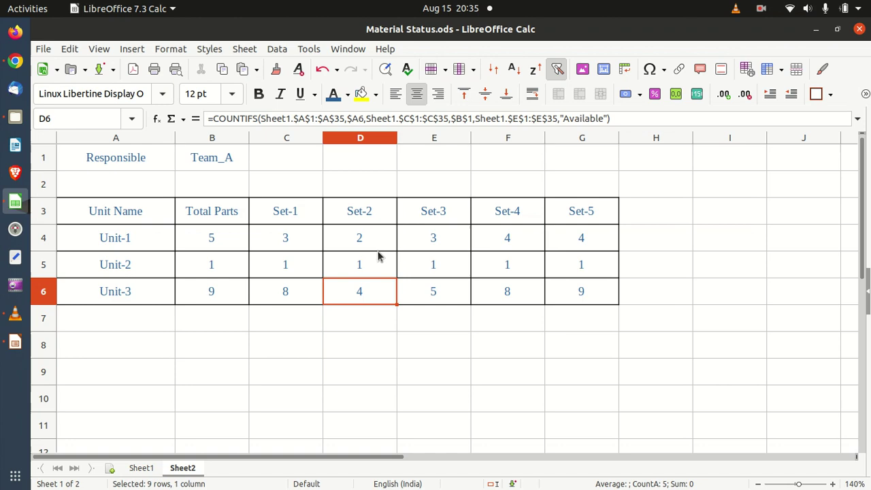
{"action": "left_click", "coordinate": [436, 289]}
Count the Available entries in Set-4 range G21:G35 on Sheet1 and compare with F6 on Sheet2
{"action": "left_click", "coordinate": [142, 470]}
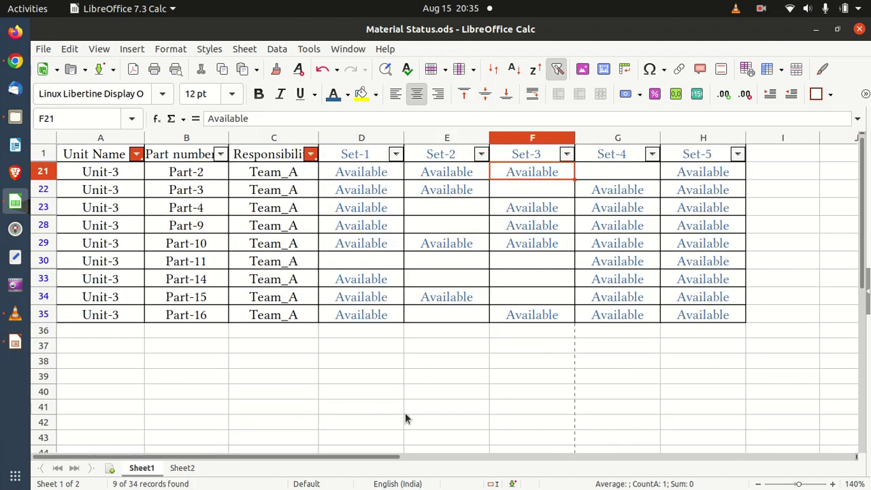
{"action": "left_click_drag", "start_coordinate": [628, 173], "coordinate": [640, 317]}
{"action": "left_click", "coordinate": [192, 470]}
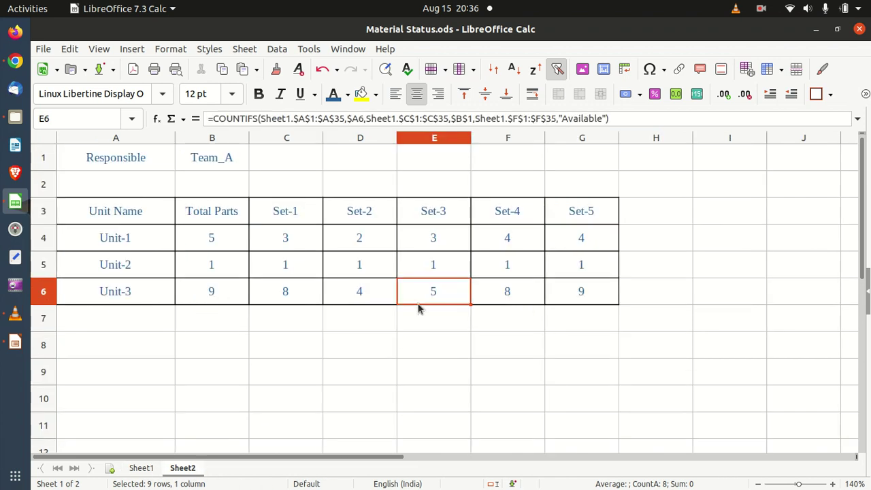
{"action": "left_click", "coordinate": [512, 290]}
Count the Available entries in Set-5 range H21:H35 on Sheet1 and compare with G6 on Sheet2
{"action": "left_click", "coordinate": [141, 468]}
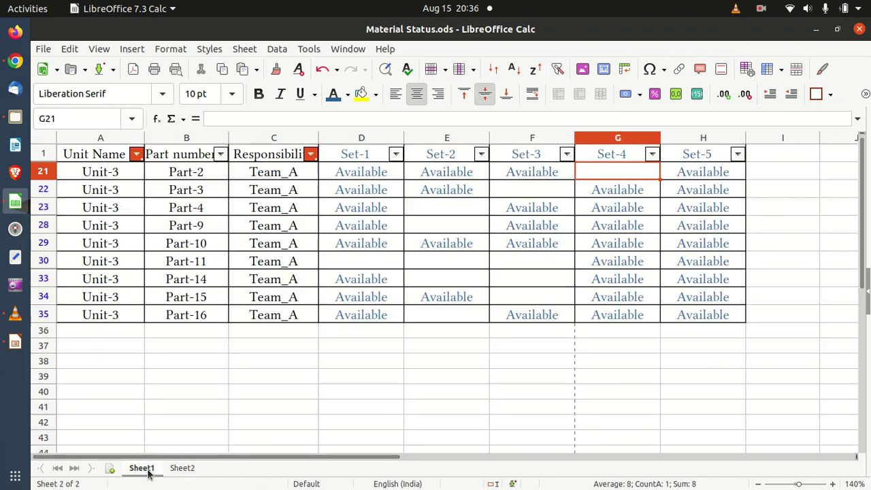
{"action": "left_click_drag", "start_coordinate": [701, 171], "coordinate": [721, 317]}
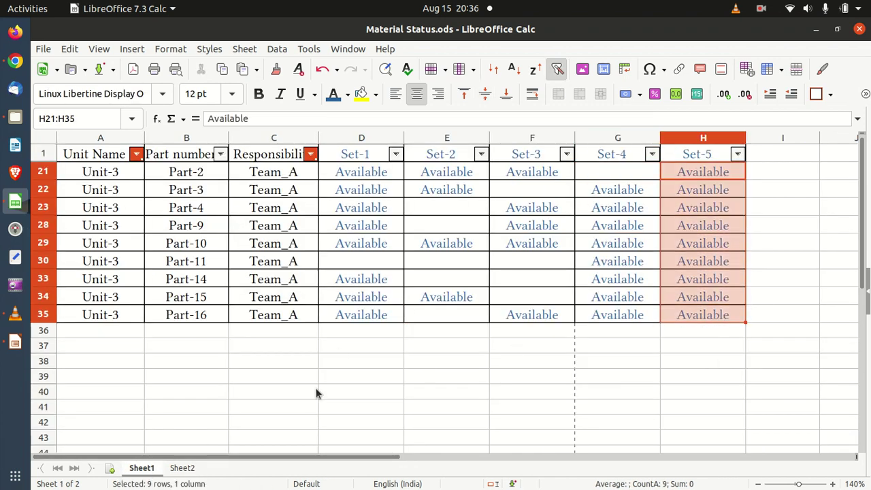
{"action": "left_click", "coordinate": [187, 469]}
{"action": "left_click", "coordinate": [580, 298]}
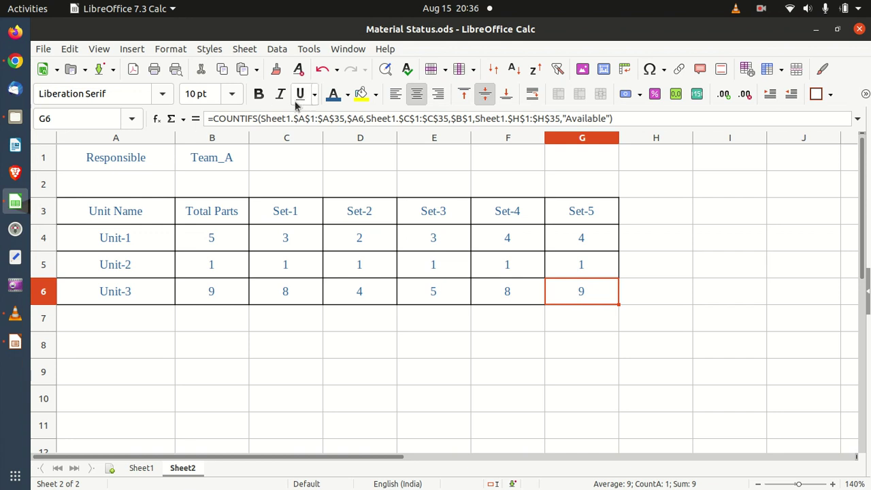
Set the Responsible team in B1 on Sheet2 to Team_B and return to the filtered data on Sheet1
{"action": "left_click", "coordinate": [232, 157]}
{"action": "left_click", "coordinate": [254, 163]}
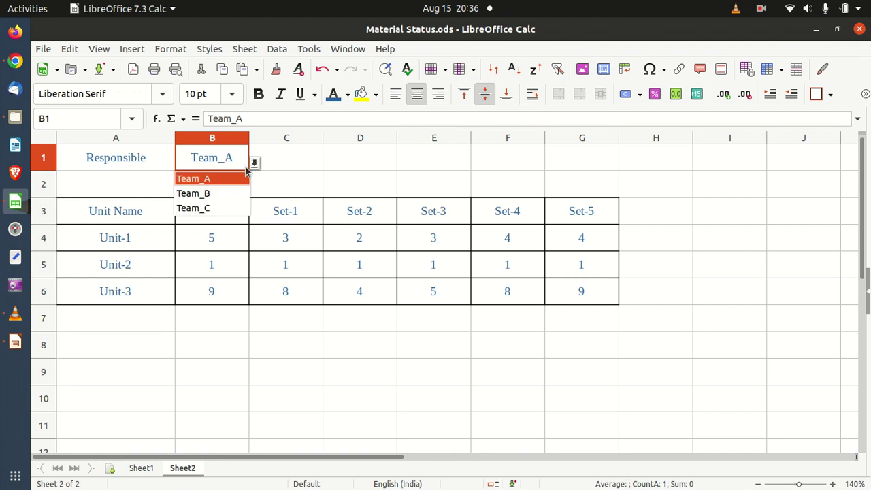
{"action": "left_click", "coordinate": [227, 192]}
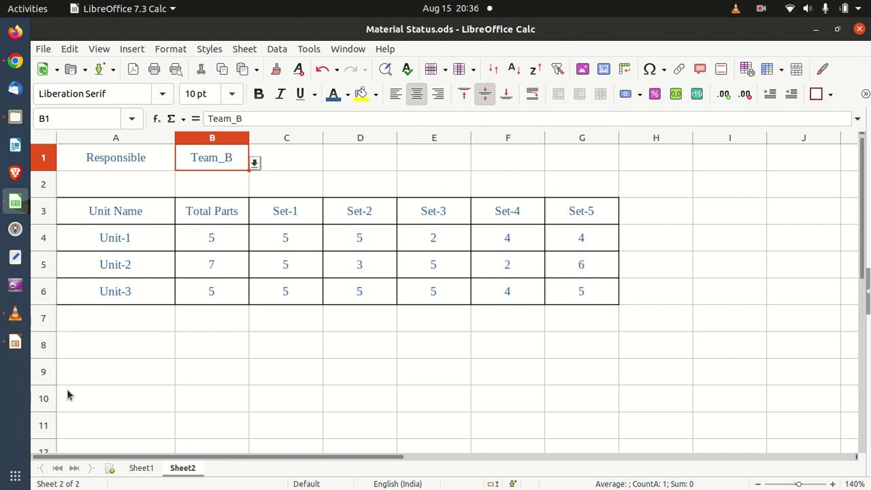
{"action": "left_click", "coordinate": [137, 452]}
{"action": "left_click", "coordinate": [140, 469]}
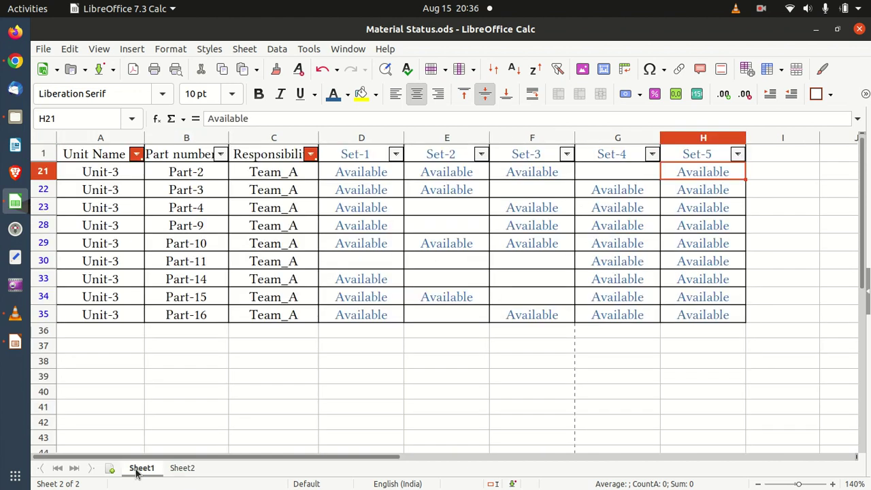
Include Unit-1 and Unit-2 in the Unit Name filter on Sheet1 along with Unit-3
{"action": "left_click", "coordinate": [153, 228]}
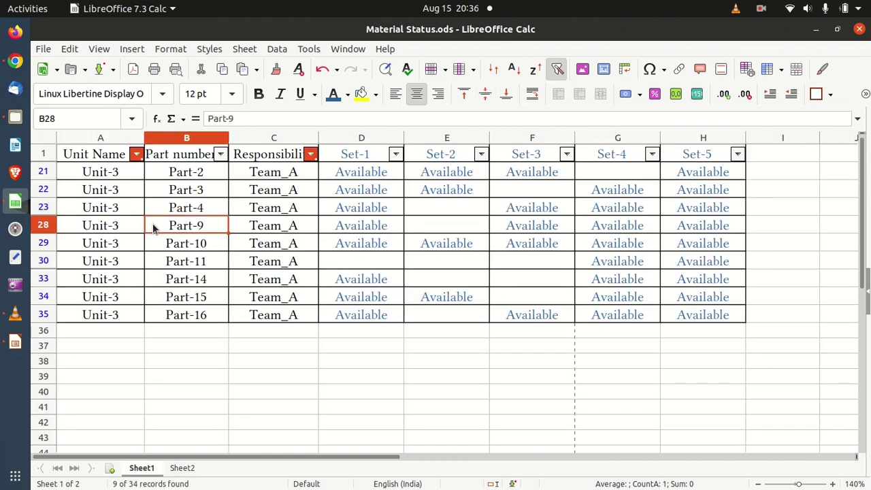
{"action": "left_click", "coordinate": [136, 155]}
{"action": "left_click", "coordinate": [68, 348]}
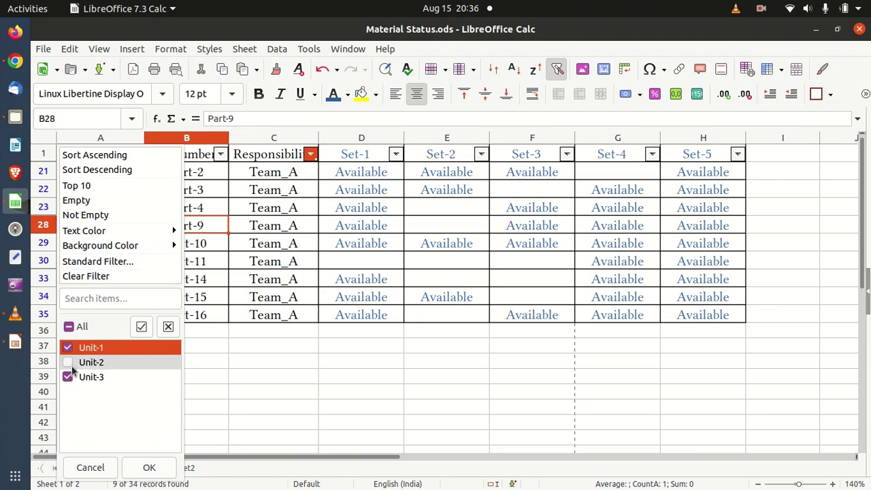
{"action": "left_click", "coordinate": [68, 362]}
{"action": "left_click", "coordinate": [149, 468]}
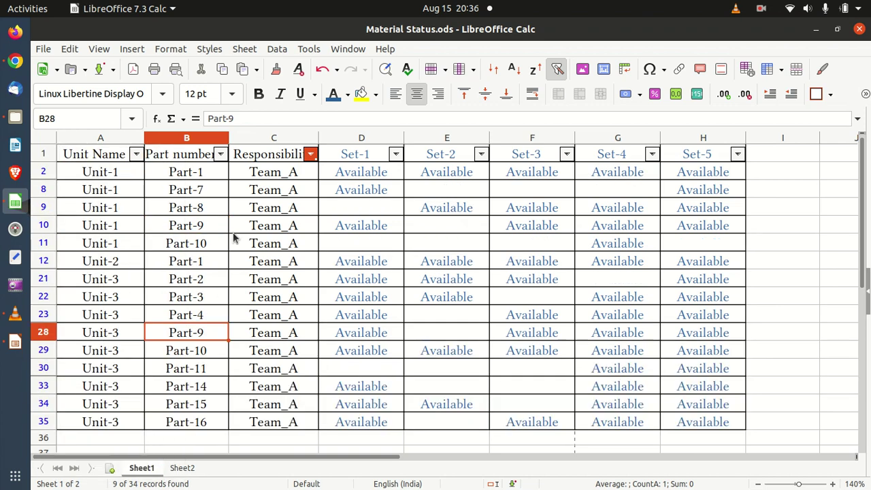
Set the Responsibility column filter on Sheet1 to include all teams
{"action": "left_click", "coordinate": [311, 155]}
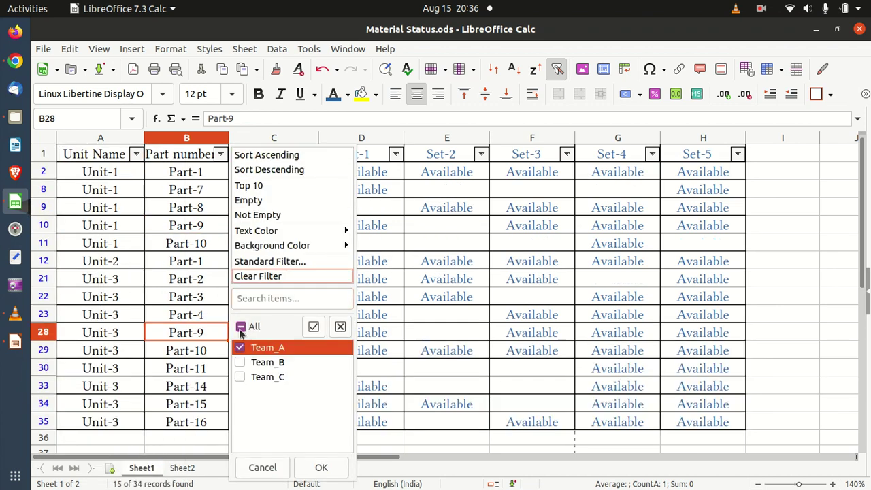
{"action": "left_click", "coordinate": [241, 326]}
{"action": "left_click", "coordinate": [303, 467]}
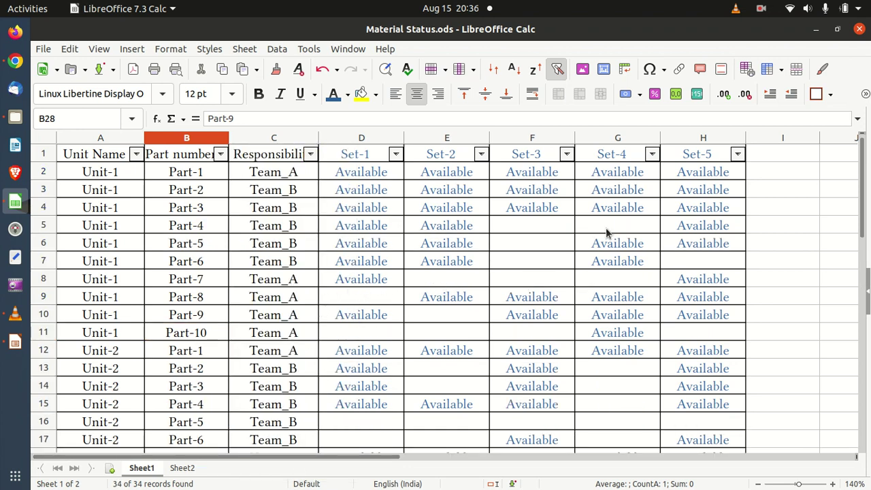
Return to Sheet2 and set the Responsible team in B1 to Team_A
{"action": "left_click", "coordinate": [183, 469]}
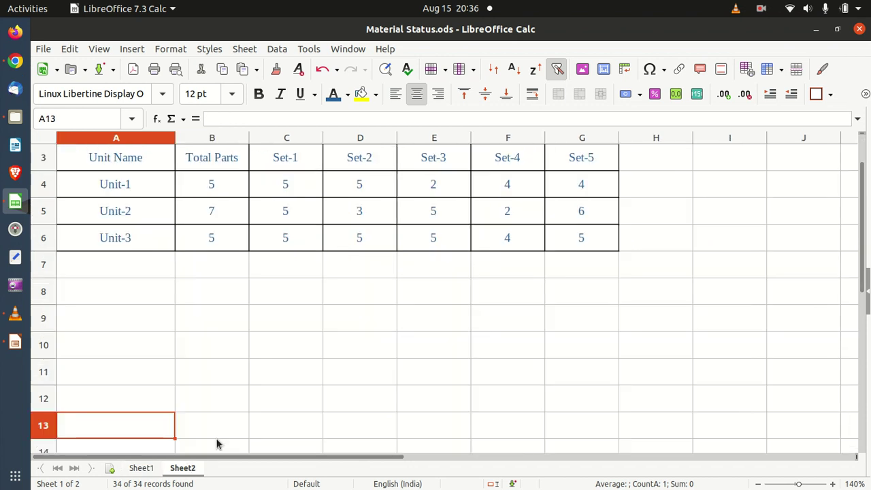
{"action": "scroll", "coordinate": [317, 286], "scroll_direction": "up", "scroll_amount": 1}
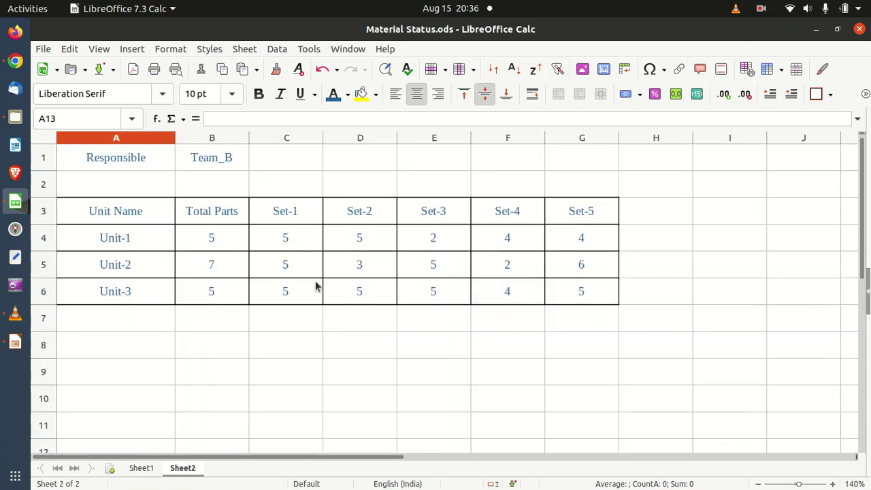
{"action": "left_click", "coordinate": [219, 162]}
{"action": "left_click", "coordinate": [255, 162]}
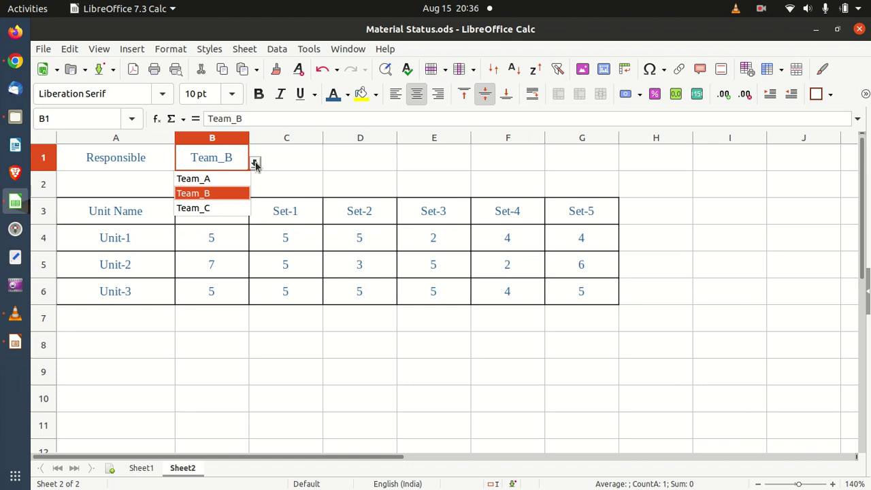
{"action": "left_click", "coordinate": [223, 178]}
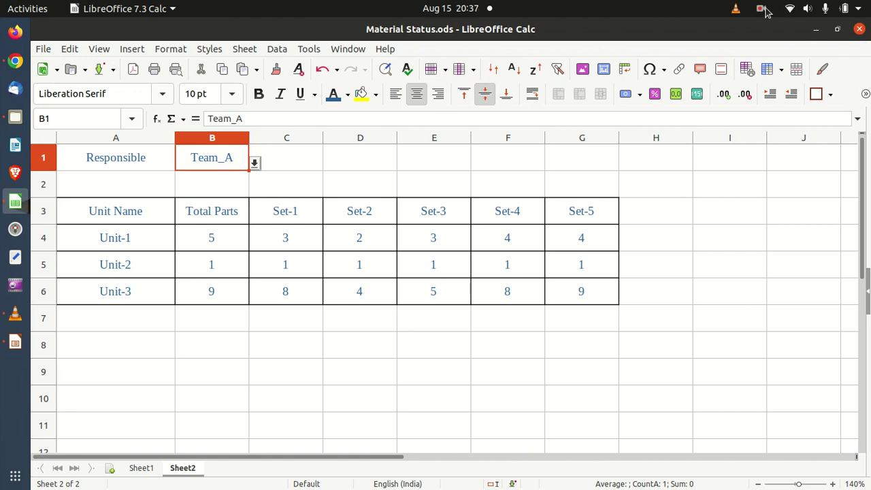
{"action": "left_click", "coordinate": [749, 160]}
{"action": "left_click", "coordinate": [762, 9]}
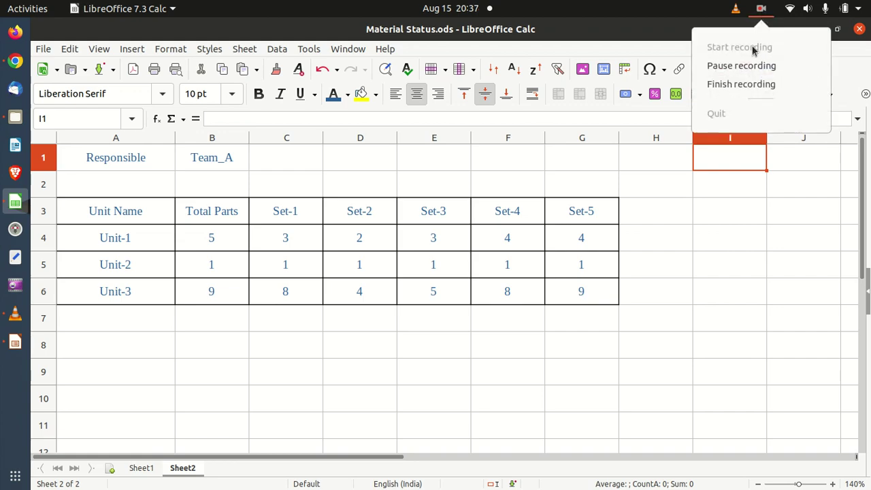